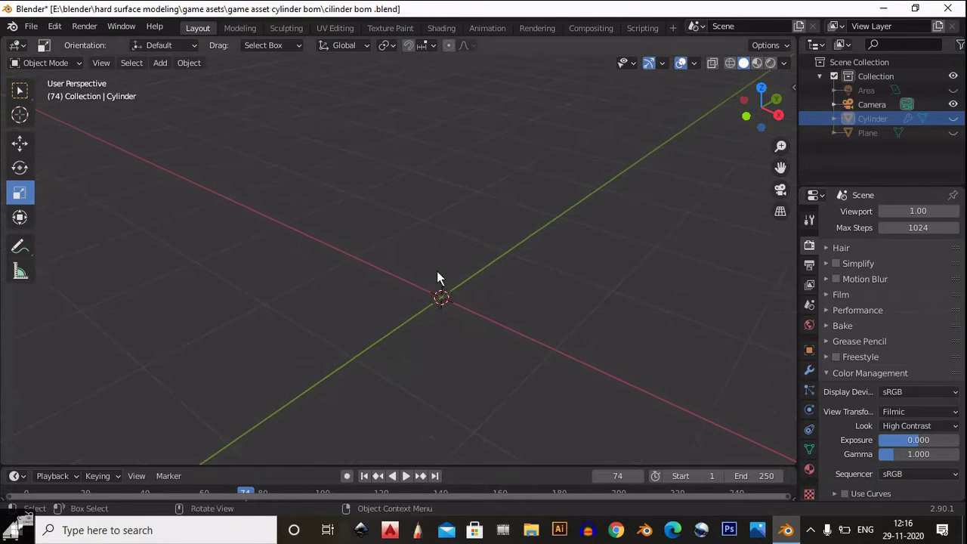
Step: Add a mesh cylinder with 32 vertices, 1 m radius and 2 m depth, and raise it along Z onto the ground line
key("shift+a")
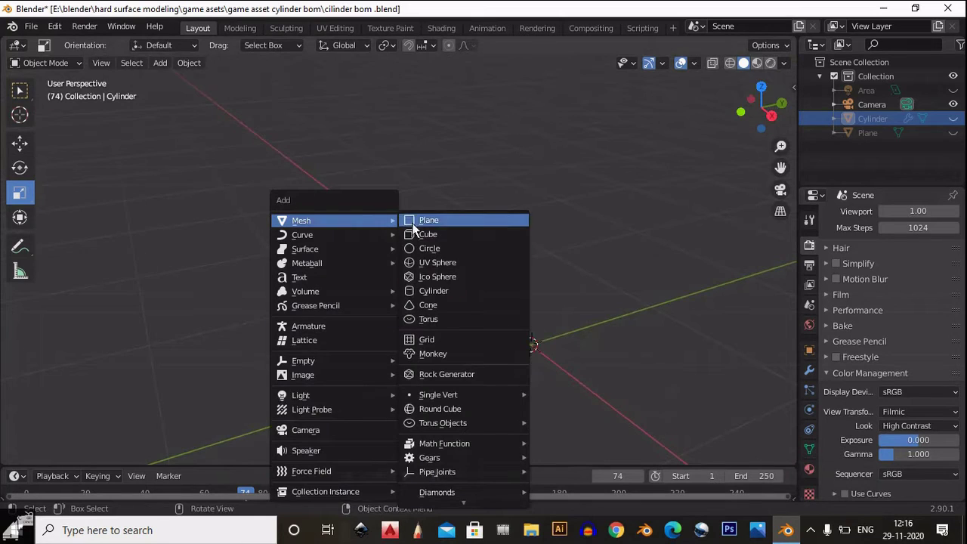
left_click(432, 290)
left_click(759, 111)
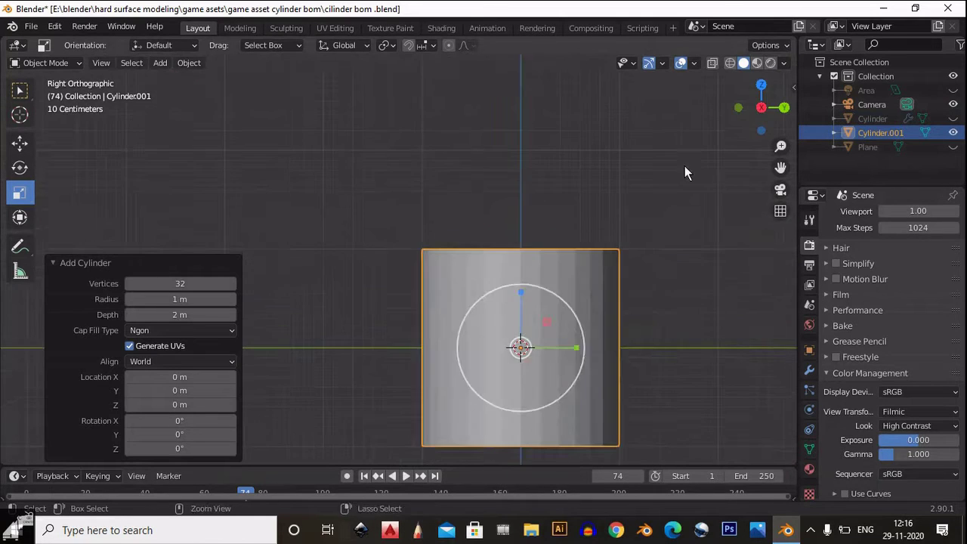
scroll(302, 178, "down", 3)
left_click(19, 144)
left_click_drag(382, 221, 384, 166)
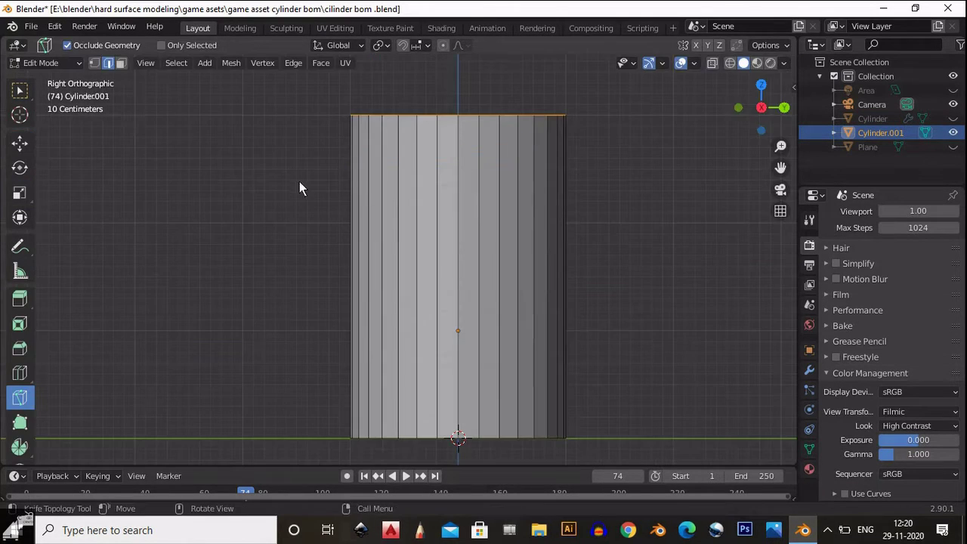
Step: In front view, knife-cut a diagonal line across the upper part of the cylinder, rising from its left edge
left_click(298, 182)
left_click(549, 145)
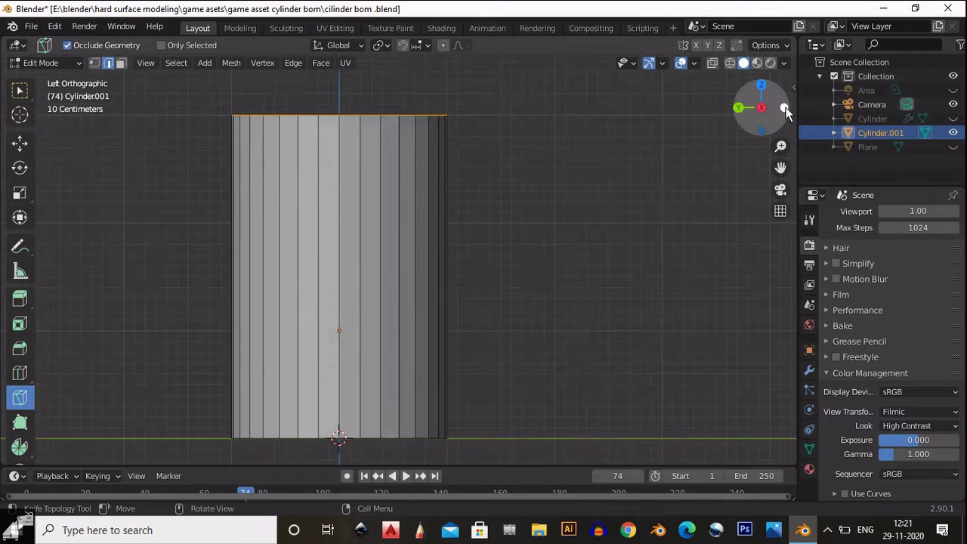
left_click(783, 108)
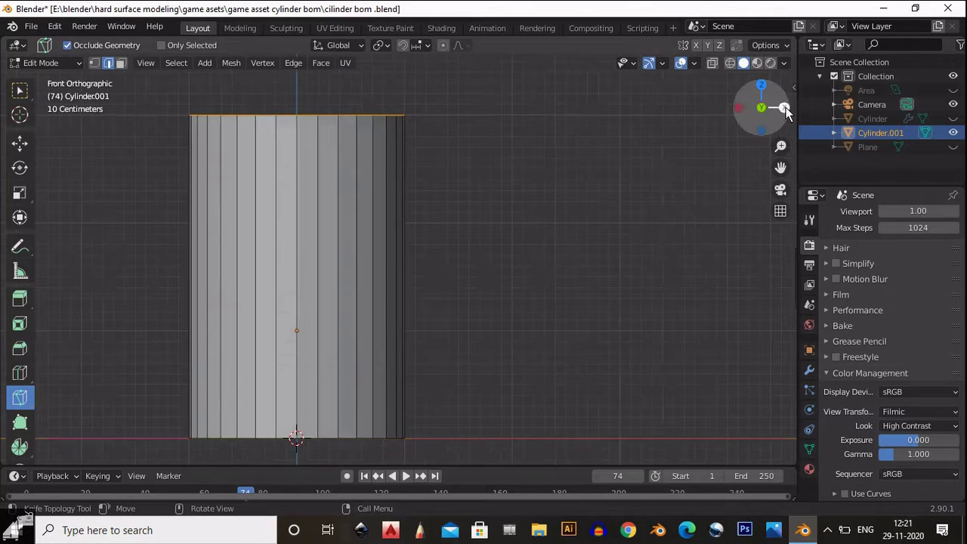
middle_click_drag(431, 198, 593, 173, "shift")
left_click(273, 179)
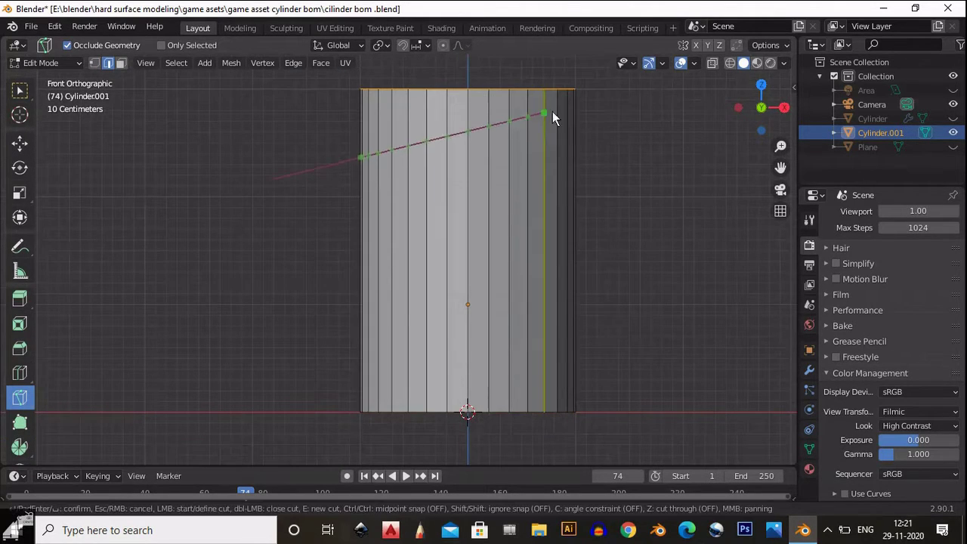
left_click(556, 119)
key("Return")
Step: Knife-cut a second diagonal line below the first with the opposite slope, with cut-through turned on
left_click(605, 228)
key("Escape")
left_click(597, 210)
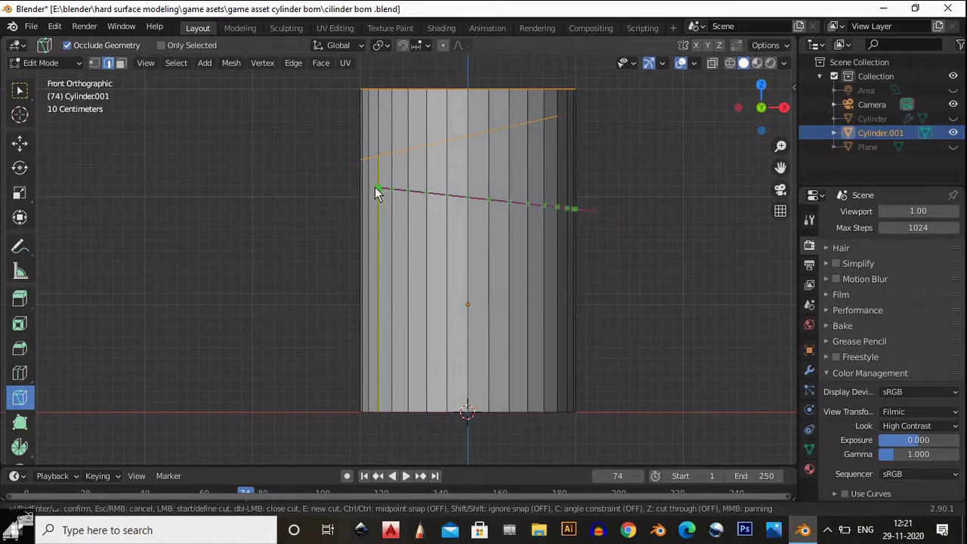
key("z")
left_click(375, 185)
key("Return")
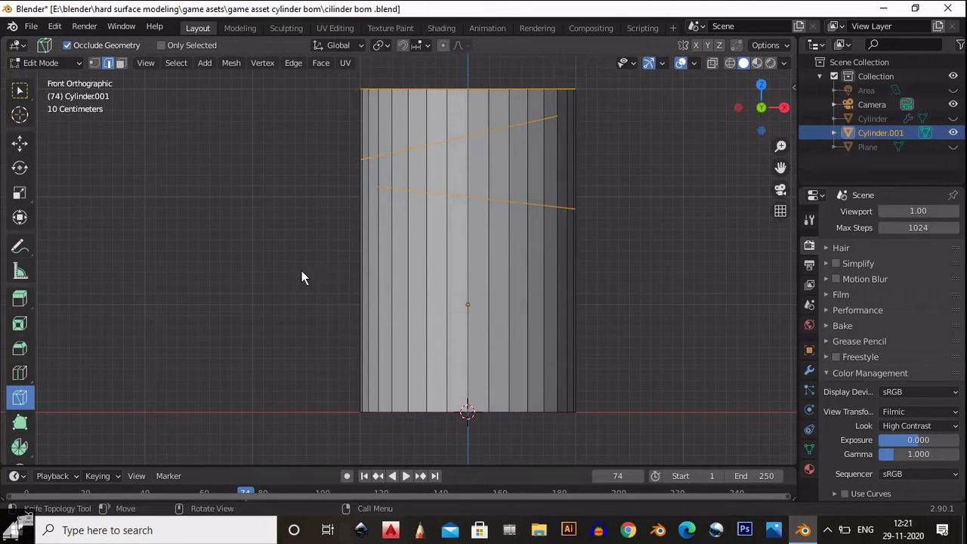
Step: Knife-cut a third diagonal line across the middle of the cylinder, rising from its left edge like the first
left_click(339, 287)
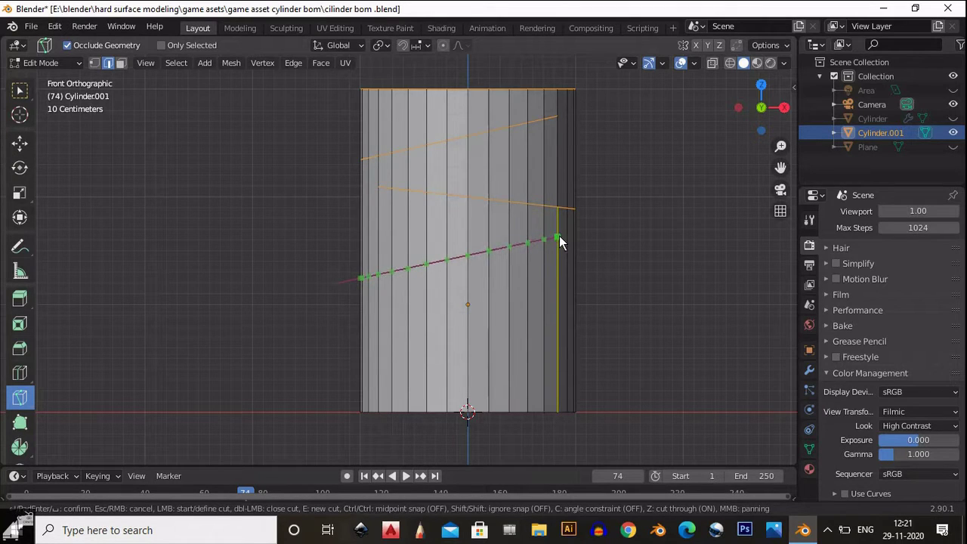
left_click(557, 238)
key("Return")
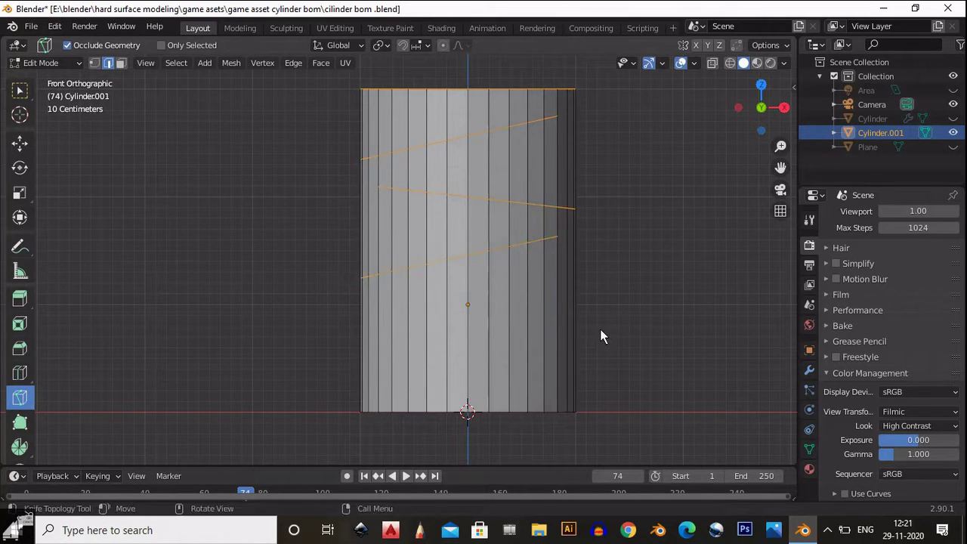
left_click(574, 326)
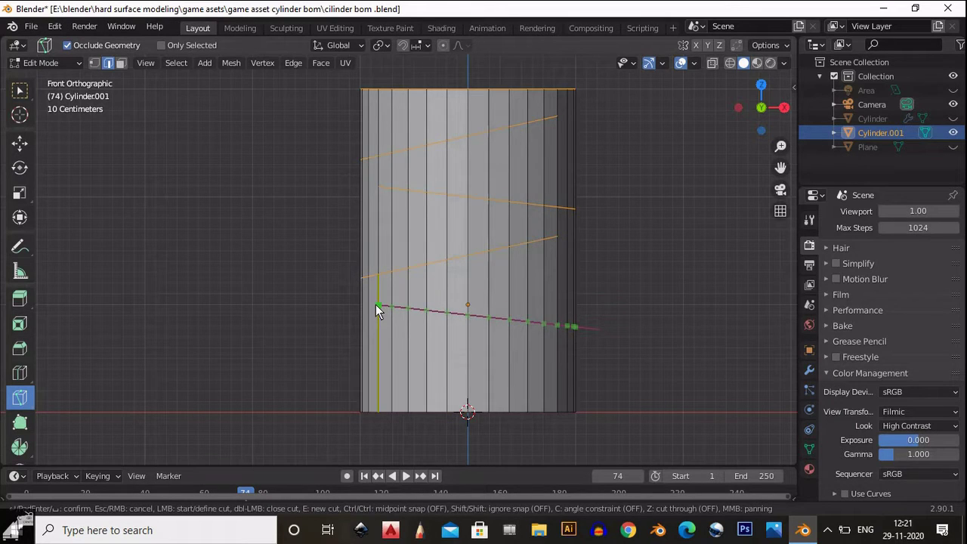
key("Escape")
left_click(596, 317)
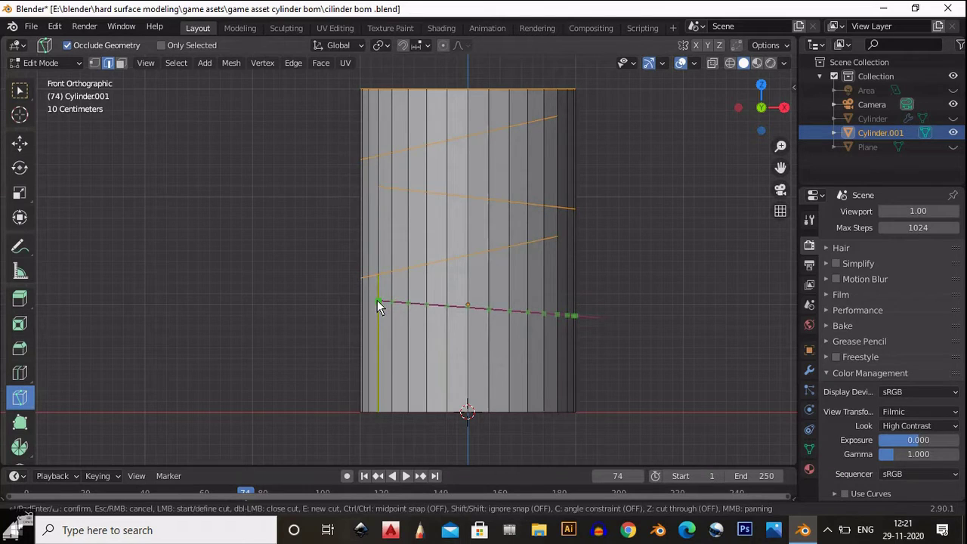
key("Escape")
left_click(588, 332)
key("Escape")
left_click(580, 320)
key("Escape")
Step: Knife-cut a fourth and a fifth diagonal line across the lower half of the cylinder, continuing the alternating zigzag slopes
left_click(613, 324)
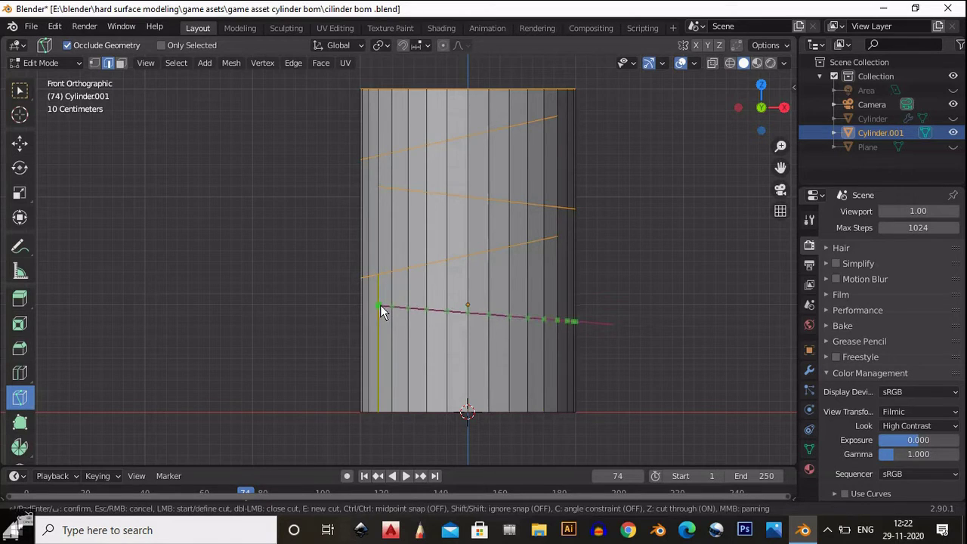
left_click(380, 308)
key("Return")
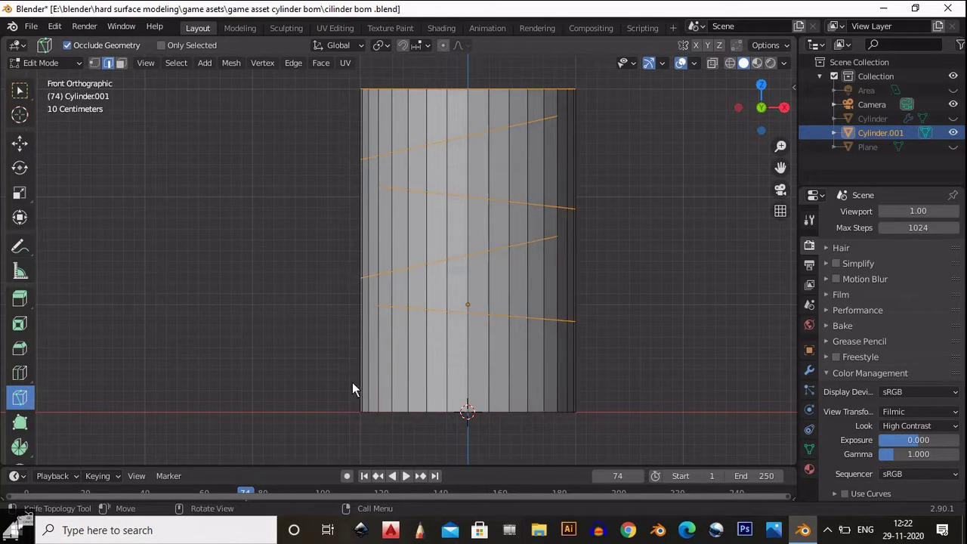
left_click(356, 389)
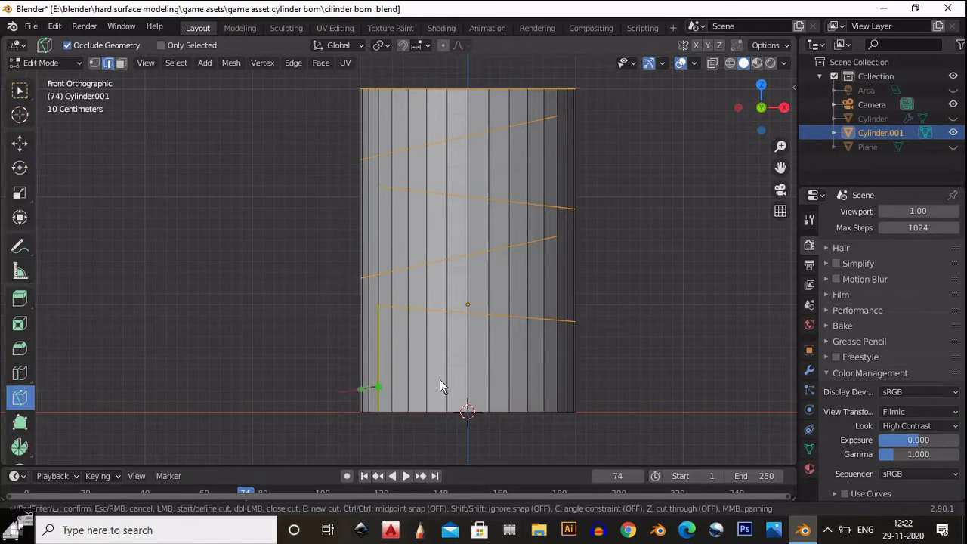
left_click(556, 354)
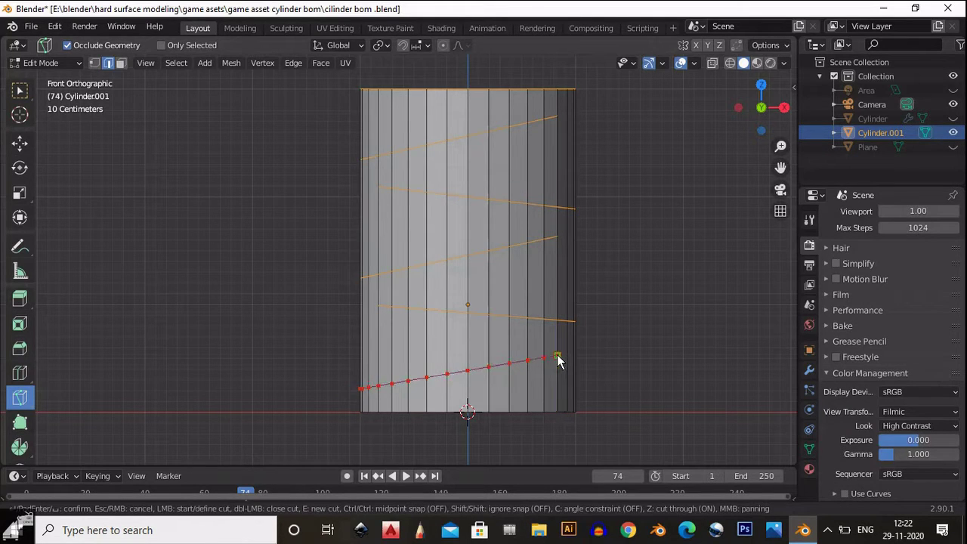
key("Return")
Step: Bevel the diagonal cut edges into narrow bands with a width of 0.05 m and one segment
middle_click_drag(577, 205, 491, 269)
left_click(19, 90)
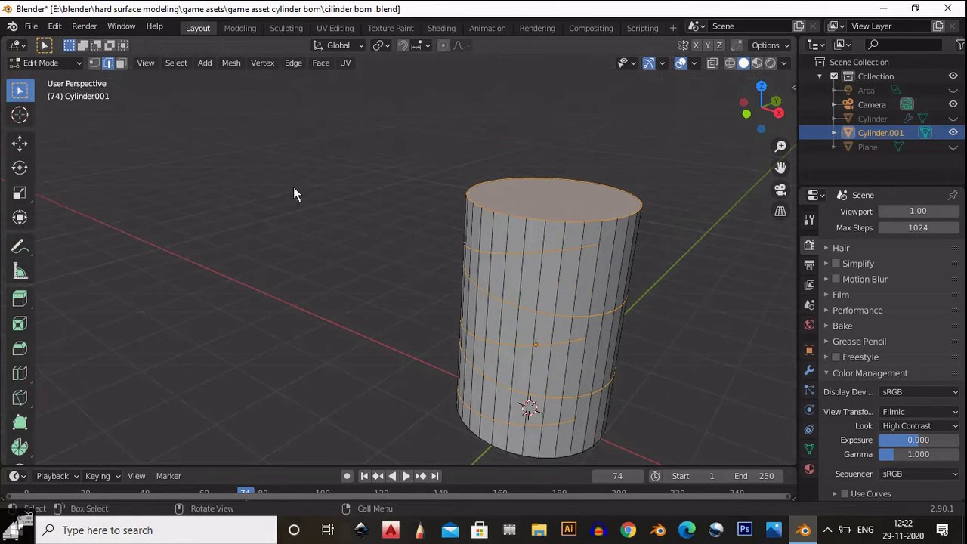
middle_click_drag(577, 219, 495, 378)
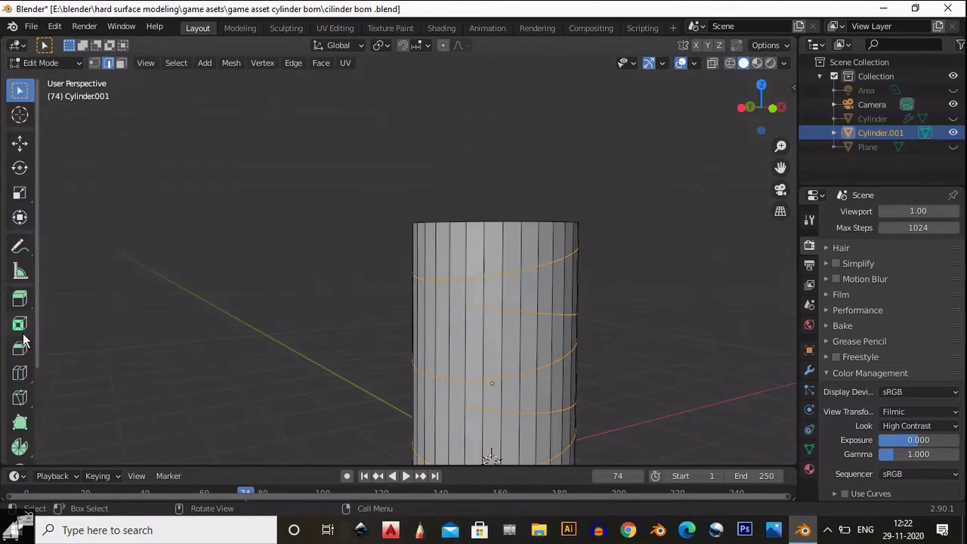
left_click(19, 349)
scroll(403, 262, "down", 7)
scroll(328, 281, "up", 6)
mouse_move(291, 280)
left_mouse_down()
mouse_move(278, 287)
mouse_move(283, 280)
left_mouse_up()
scroll(276, 265, "up", 3)
scroll(411, 209, "up", 1)
left_click(181, 236)
left_click_drag(181, 236, 143, 238)
type("5")
left_click(85, 259)
scroll(82, 263, "down", 3)
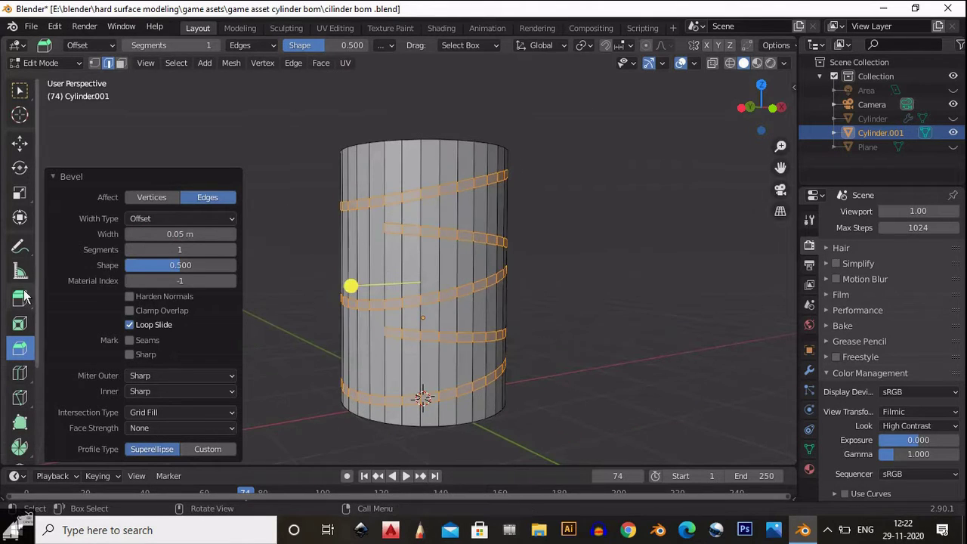
Step: Extrude the beveled diagonal bands inward along their normals to form grooves around the cylinder
left_click(18, 299)
left_click_drag(18, 300, 64, 358)
left_click_drag(344, 289, 340, 293)
left_click(215, 415)
left_click_drag(214, 415, 161, 419)
key("BackSpace")
key("BackSpace")
left_click(115, 404)
scroll(589, 242, "up", 3)
middle_click_drag(650, 208, 579, 224)
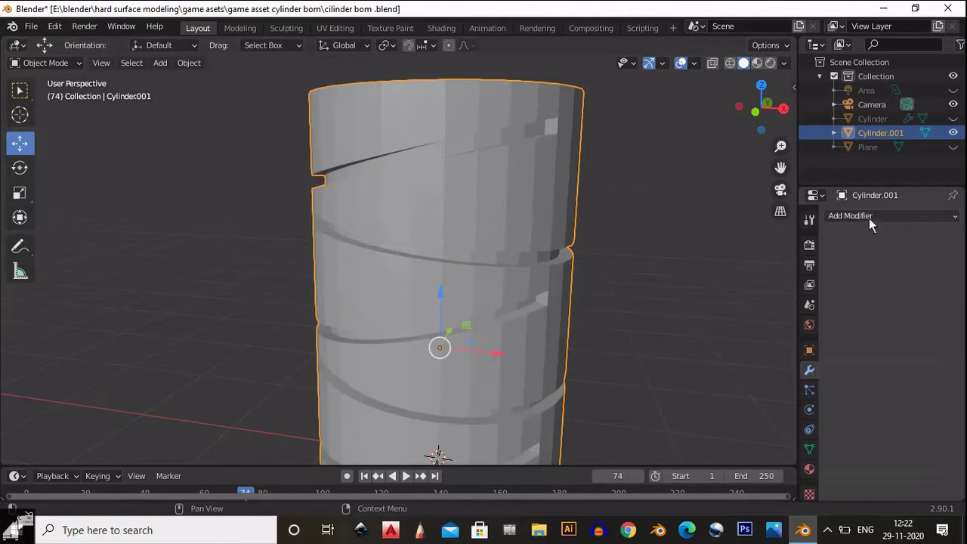
Step: Add a Bevel modifier to the cylinder with an amount of 0.005 m and the limit method set to Angle
left_click(868, 219)
left_click(683, 262)
scroll(516, 196, "down", 3)
left_click(914, 288)
left_click_drag(915, 287, 886, 295)
type("005")
key("Return")
scroll(516, 300, "up", 2)
middle_click_drag(517, 294, 510, 359)
scroll(566, 256, "up", 2)
left_click(910, 328)
left_click(880, 358)
Step: In front view, switch to face selection and select the face loop between the first and second grooves
scroll(621, 298, "up", 1)
scroll(534, 335, "down", 3)
left_click(752, 110)
scroll(576, 248, "down", 4)
scroll(578, 225, "up", 3)
key("Tab")
middle_click_drag(544, 263, 566, 252, "shift")
scroll(585, 283, "up", 3)
scroll(407, 280, "up", 2)
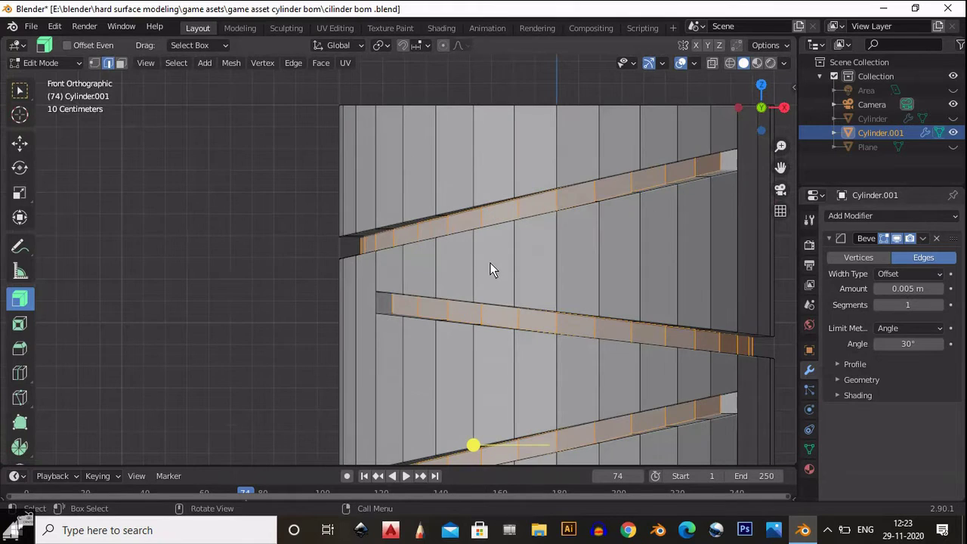
key("3")
left_click(512, 263, "alt")
key("Tab")
Step: Shade the cylinder smooth and enable Auto Smooth in its normals settings
right_click(631, 244)
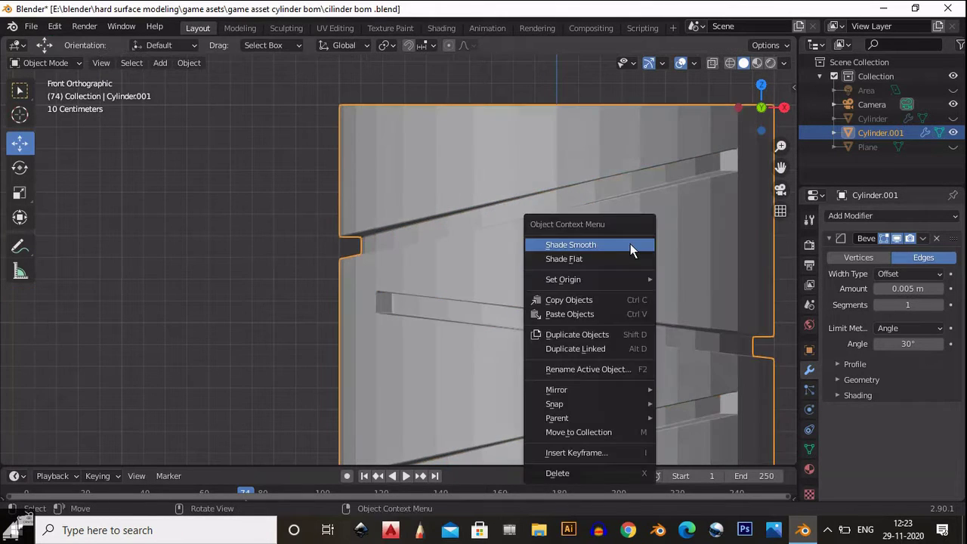
left_click(631, 247)
left_click(809, 450)
left_click(877, 459)
Step: Add the remaining panel face loops between the grooves on the cylinder's front side to the selection
scroll(568, 262, "down", 4)
scroll(566, 258, "down", 1)
middle_click_drag(492, 276, 578, 243, "shift")
key("Tab")
scroll(464, 232, "up", 3)
scroll(529, 260, "down", 1)
left_click(504, 269, "alt+shift")
middle_click_drag(502, 269, 395, 270)
left_click(520, 319, "alt+shift")
middle_click_drag(522, 312, 566, 321, "shift")
left_click(510, 304, "alt+shift")
left_click(541, 352, "alt+shift")
Step: Extend the selection with the four panel face loops between the grooves on the cylinder's back side
scroll(552, 208, "down", 3)
middle_click_drag(562, 285, 569, 381, "shift")
left_click(485, 240, "alt+shift")
middle_click_drag(484, 241, 438, 259)
middle_click_drag(438, 259, 467, 258)
left_click(467, 254, "alt+shift")
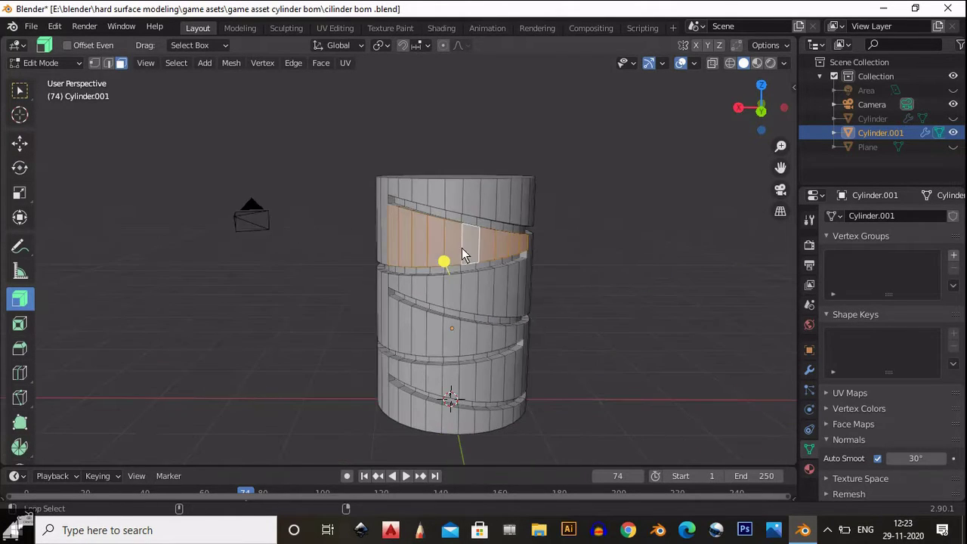
left_click(476, 297, "alt+shift")
left_click(476, 336, "alt+shift")
left_click(473, 386, "alt+shift")
Step: Inset the selected panel faces by about 0.042 m
middle_click_drag(473, 386, 357, 262)
scroll(555, 324, "up", 1)
key("i")
left_click(655, 328)
Step: Extrude the inset panel faces inward along their normals with an offset of -0.025 m
scroll(555, 306, "up", 2)
key("alt+s")
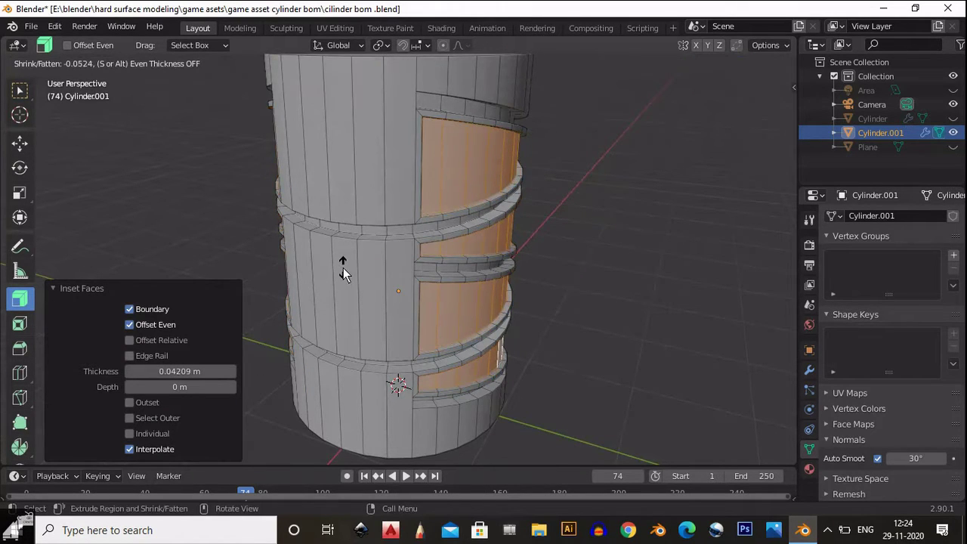
left_click_drag(343, 268, 343, 268)
middle_click_drag(556, 278, 513, 226)
scroll(513, 227, "up", 3)
left_click(149, 419)
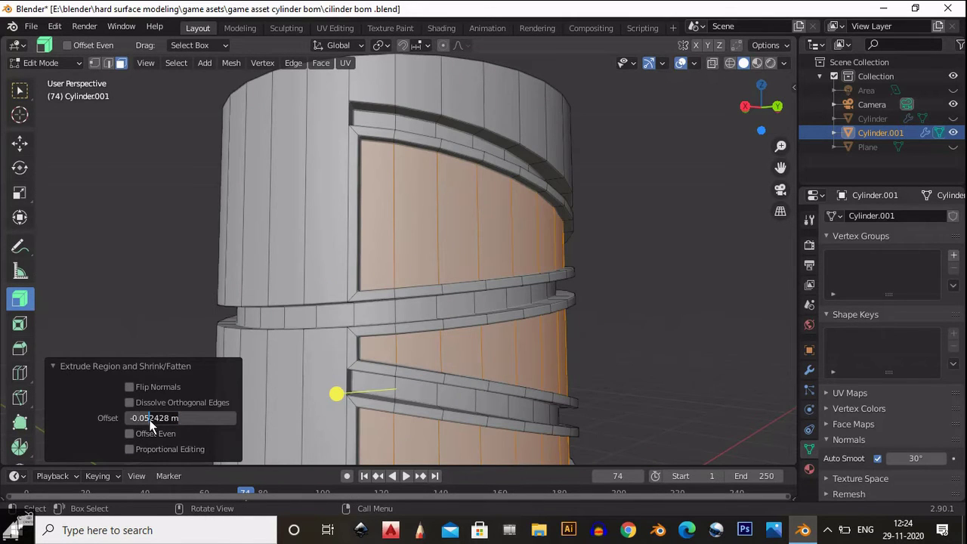
type("-0.025")
key("Return")
Step: Inset the recessed panel faces again by about 0.022 m
scroll(585, 330, "down", 2)
middle_click_drag(572, 262, 572, 302)
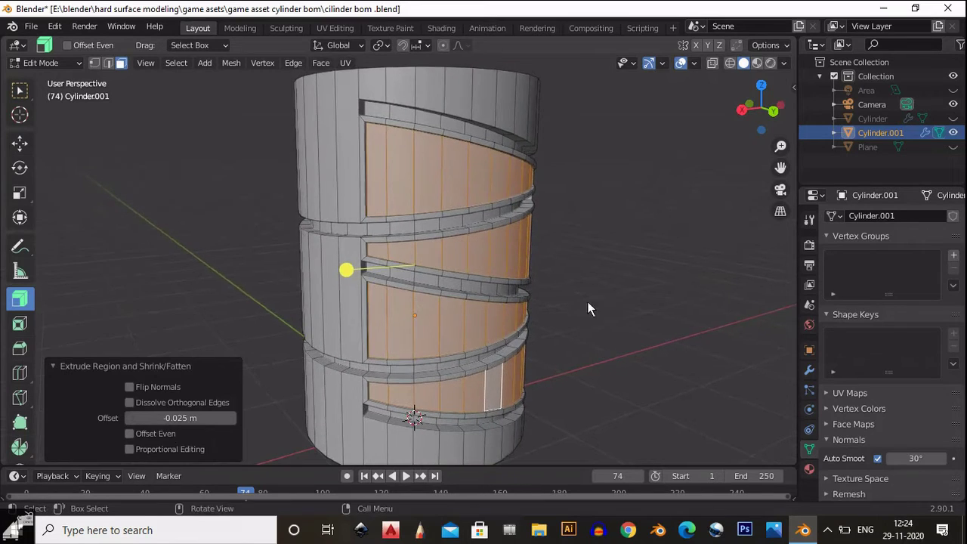
key("i")
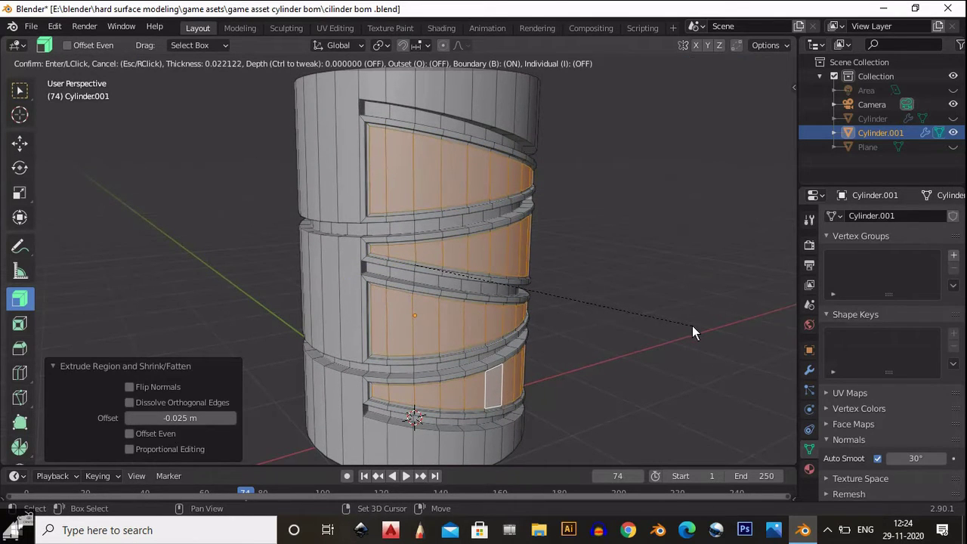
left_click(693, 327)
Step: Extrude the newly inset panel faces outward along their normals with an offset of 0.02 m
scroll(445, 295, "up", 2)
left_click_drag(377, 297, 370, 299)
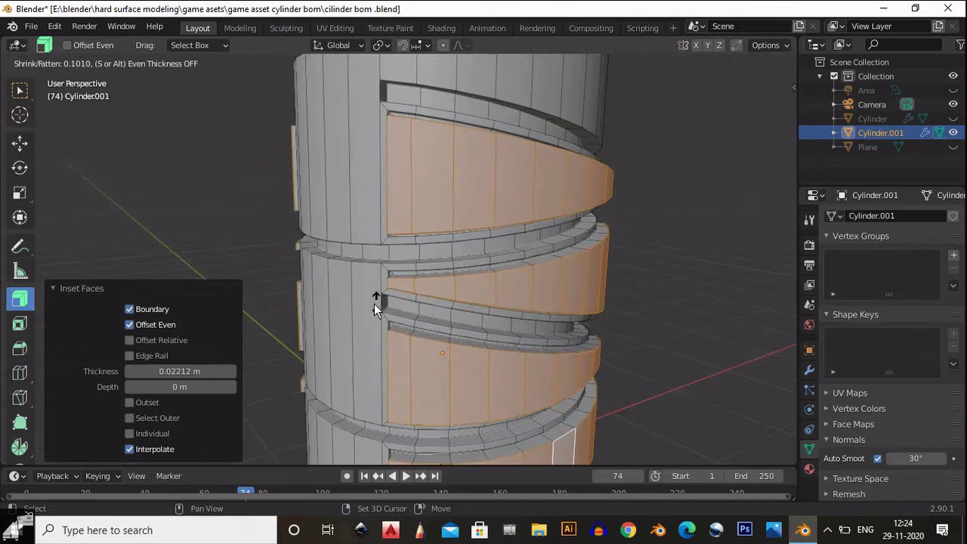
left_click_drag(373, 363, 374, 358)
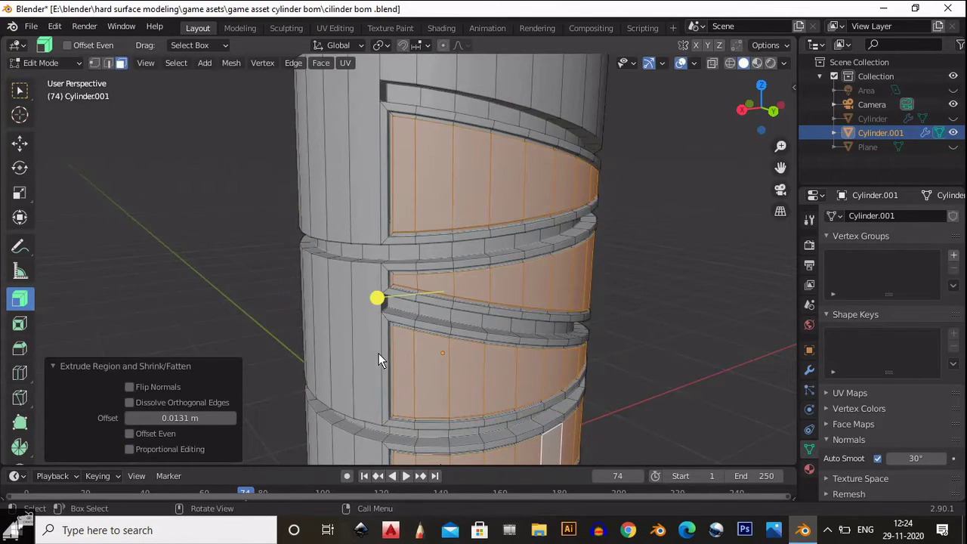
scroll(438, 197, "up", 5)
left_click(193, 417)
left_click_drag(190, 417, 134, 421)
type("5")
key("Return")
scroll(528, 242, "down", 4)
middle_click_drag(554, 311, 599, 207)
left_click(768, 113)
left_click(143, 418)
type("0.02")
key("Return")
Step: Select all the faces of the uppermost raised panel on the back of the cylinder
middle_click_drag(525, 190, 450, 225, "ctrl")
left_click_drag(434, 225, 498, 248)
middle_click_drag(517, 253, 474, 232)
left_click_drag(485, 230, 592, 249, "shift")
middle_click_drag(589, 253, 424, 236, "shift")
left_click_drag(507, 225, 574, 240, "shift")
left_click(599, 237, "shift")
left_click(628, 236, "shift")
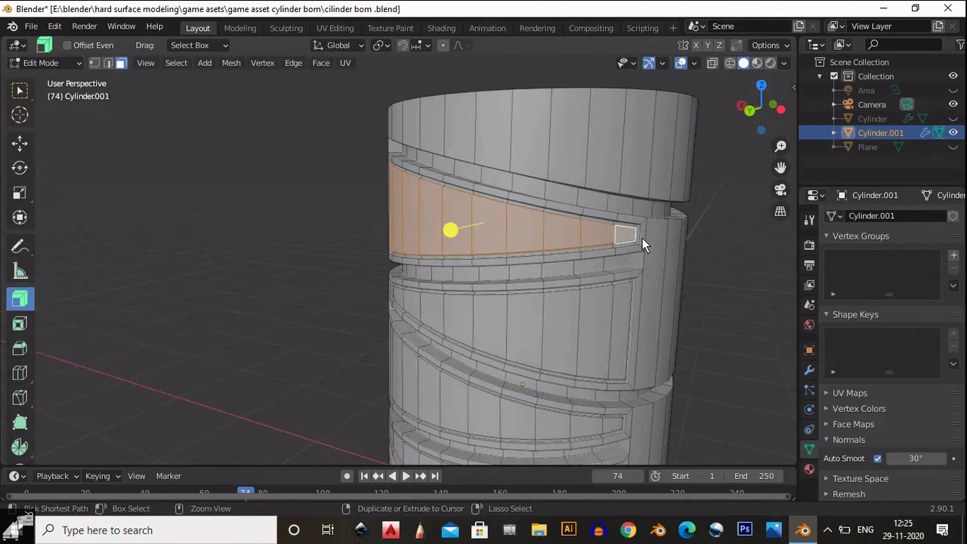
Step: Try scaling the selected uppermost panel faces to 0.94, and undo the resize
middle_click_drag(674, 255, 647, 265, "shift")
key("s")
left_click(626, 271)
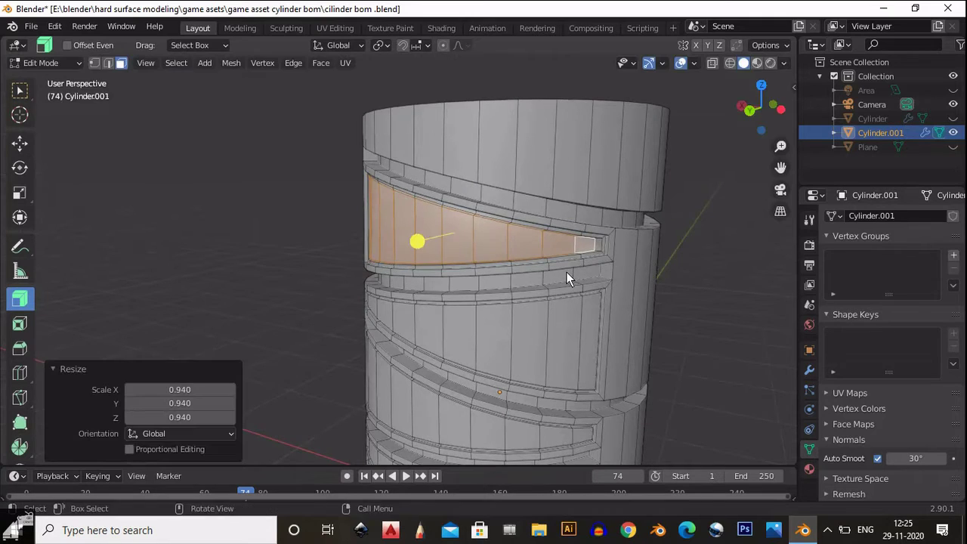
middle_click_drag(567, 272, 707, 278)
key("ctrl+z")
Step: Return to Object Mode and examine the grooves and raised panels around the cylinder
scroll(672, 272, "down", 2)
key("Tab")
scroll(647, 273, "down", 5)
middle_click_drag(629, 327, 557, 324)
scroll(585, 290, "up", 2)
middle_click_drag(601, 268, 577, 277)
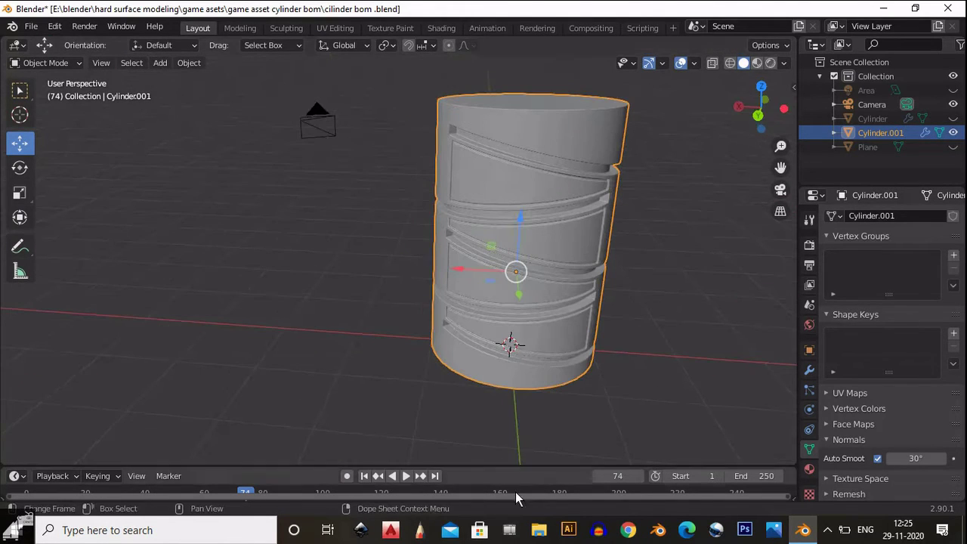
left_click(540, 538)
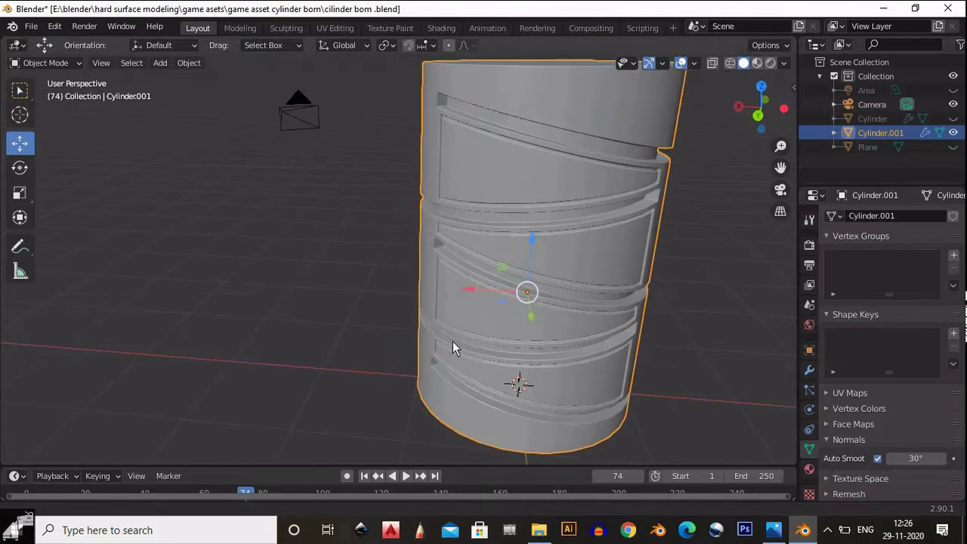
middle_click_drag(453, 340, 463, 222)
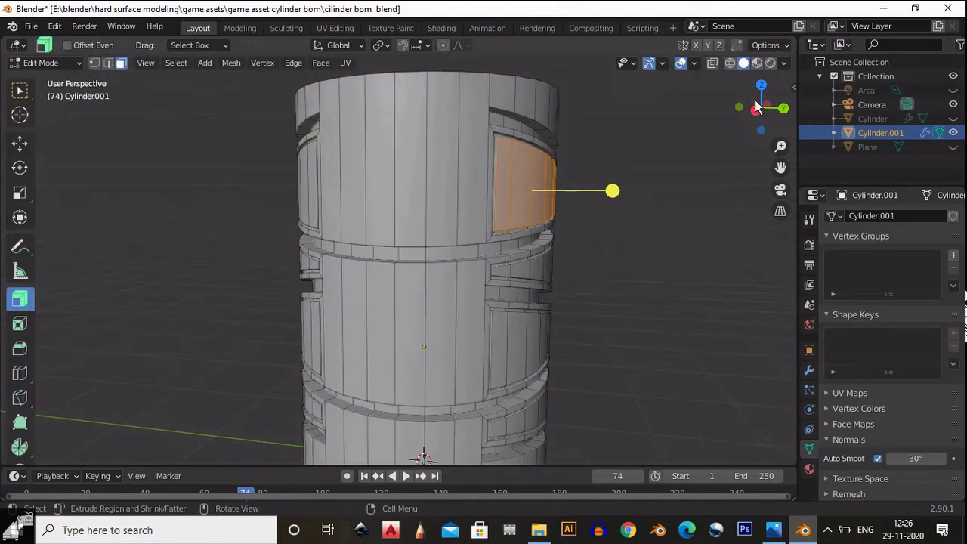
Step: Try selecting the middle columns of faces in all three body sections on the cylinder's +X side
left_click(758, 113)
scroll(419, 92, "up", 2)
left_click_drag(414, 81, 535, 171)
middle_click_drag(535, 257, 527, 192, "shift")
left_click_drag(529, 201, 414, 175, "shift")
left_click(407, 192, "shift")
left_click_drag(394, 305, 525, 381, "shift")
Step: Select the four middle columns of faces in the two lower body sections on the cylinder's -X side
middle_click_drag(538, 359, 642, 297, "ctrl")
left_click(743, 117)
middle_click_drag(655, 150, 642, 137, "ctrl")
middle_click_drag(447, 201, 401, 251, "shift")
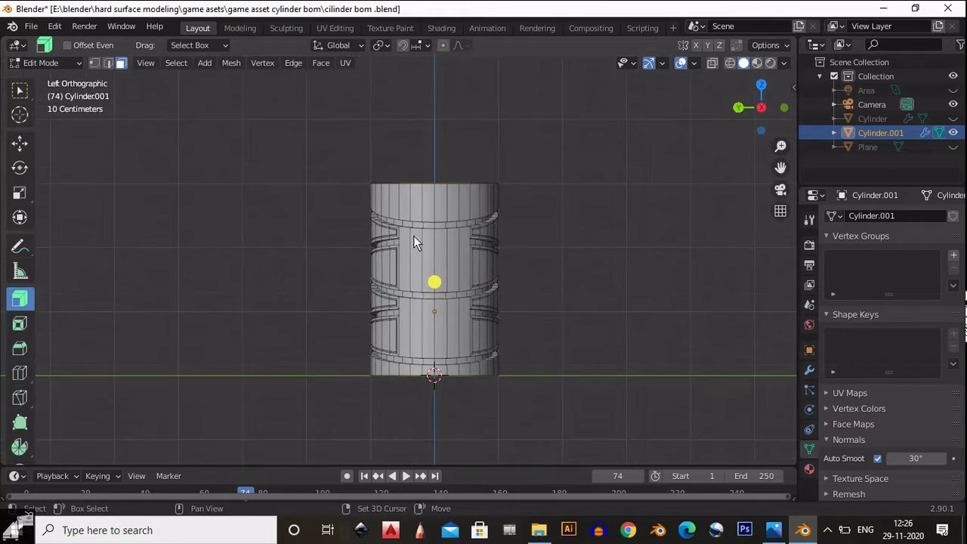
middle_click_drag(451, 234, 483, 321, "ctrl")
left_click_drag(572, 310, 552, 313, "shift")
middle_click_drag(508, 305, 482, 294, "shift")
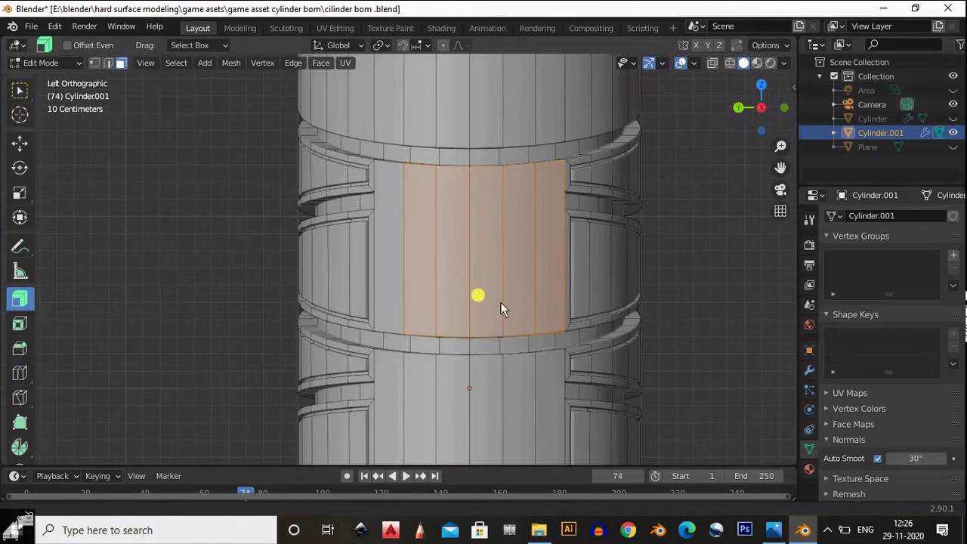
left_click_drag(418, 190, 525, 284)
middle_click_drag(527, 232, 510, 245, "ctrl")
left_click_drag(403, 317, 474, 364, "shift")
Step: Add the four middle columns of faces in all three body sections on the +X side to the selection
middle_click_drag(489, 207, 648, 168)
scroll(649, 168, "down", 3)
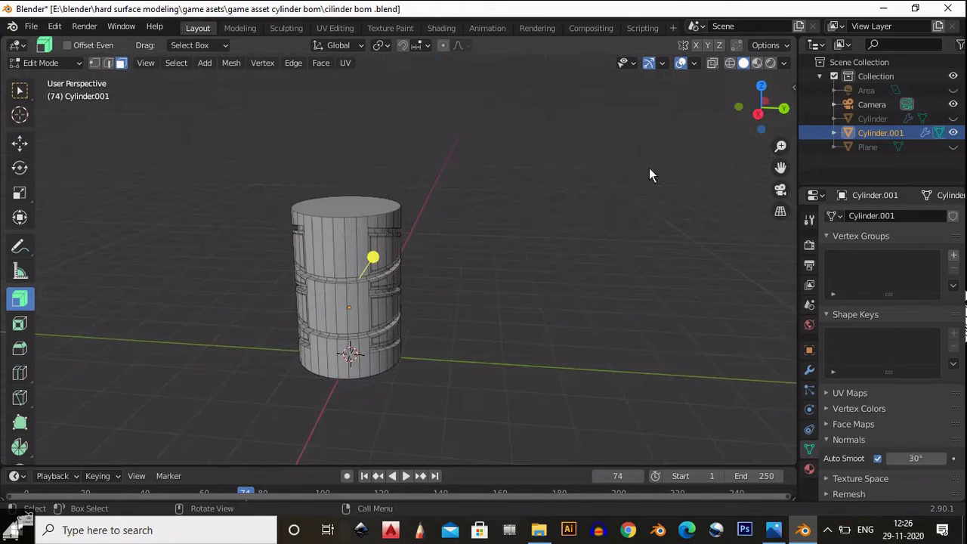
left_click(755, 119)
scroll(380, 207, "up", 4)
middle_click_drag(232, 183, 335, 171, "shift")
left_click_drag(334, 168, 439, 275)
middle_click_drag(382, 332, 394, 221, "shift")
left_click_drag(353, 241, 451, 328, "shift")
middle_click_drag(421, 374, 406, 218, "shift")
left_click_drag(341, 234, 423, 309, "shift")
scroll(502, 213, "down", 4)
middle_click_drag(502, 213, 500, 283, "shift")
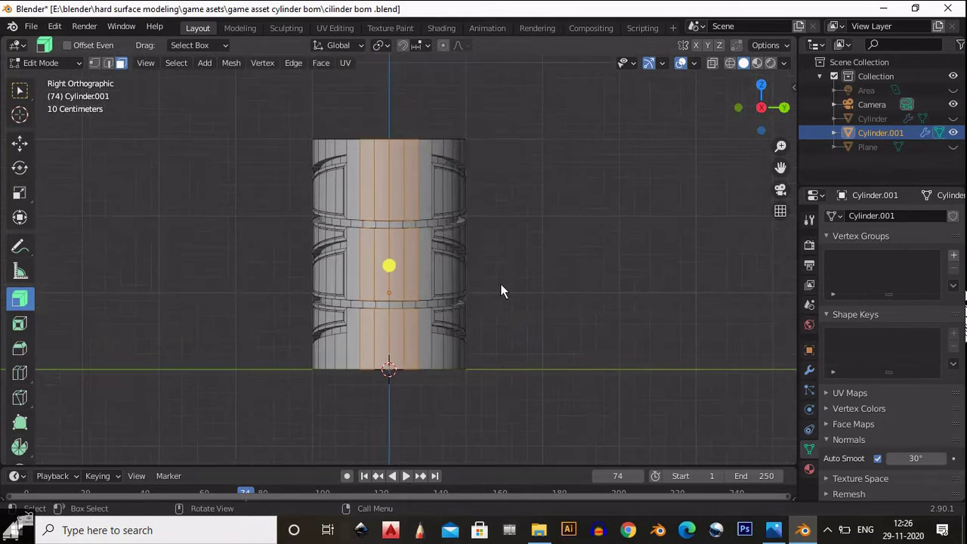
Step: Inset the selected faces on both sides of the cylinder and adjust the inset thickness
key("i")
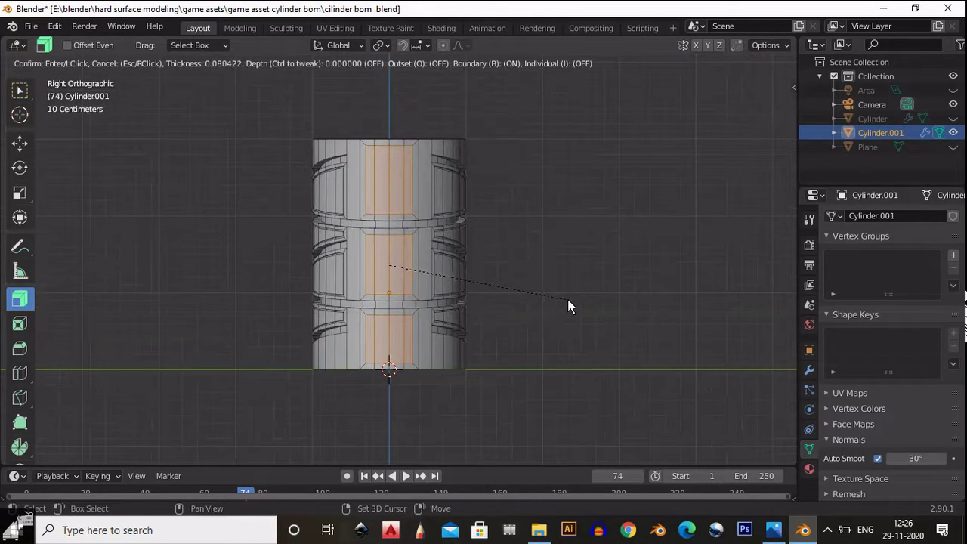
left_click(576, 306)
middle_click_drag(729, 240, 423, 250)
left_click(205, 368)
type("5")
key("Return")
Step: Extrude the inset panel faces inward along their normals with an offset of -0.05 m
middle_click_drag(449, 299, 453, 271, "ctrl")
middle_click_drag(453, 272, 339, 238)
mouse_move(346, 245)
left_mouse_down()
mouse_move(364, 260)
mouse_move(346, 248)
mouse_move(355, 250)
left_mouse_up()
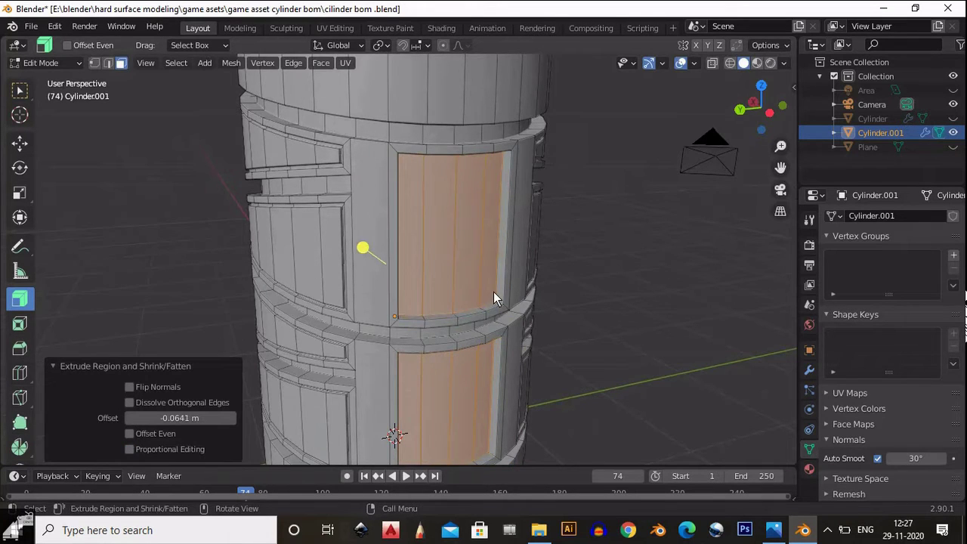
middle_click_drag(493, 292, 385, 253)
left_click(183, 419)
left_click_drag(183, 419, 146, 420)
type("5")
key("Return")
Step: Inset the recessed panel faces with a thickness of 0.025 m
scroll(407, 336, "down", 4)
middle_click_drag(392, 332, 516, 317)
scroll(514, 340, "down", 2)
middle_click_drag(604, 330, 499, 267, "shift")
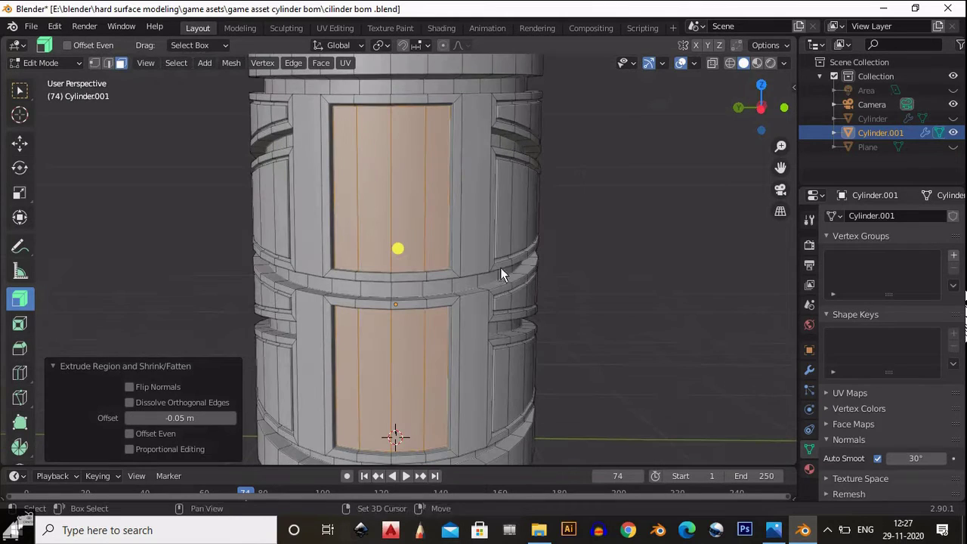
key("i")
left_click(645, 285)
left_click(186, 371)
left_click_drag(186, 372, 159, 370)
key("Return")
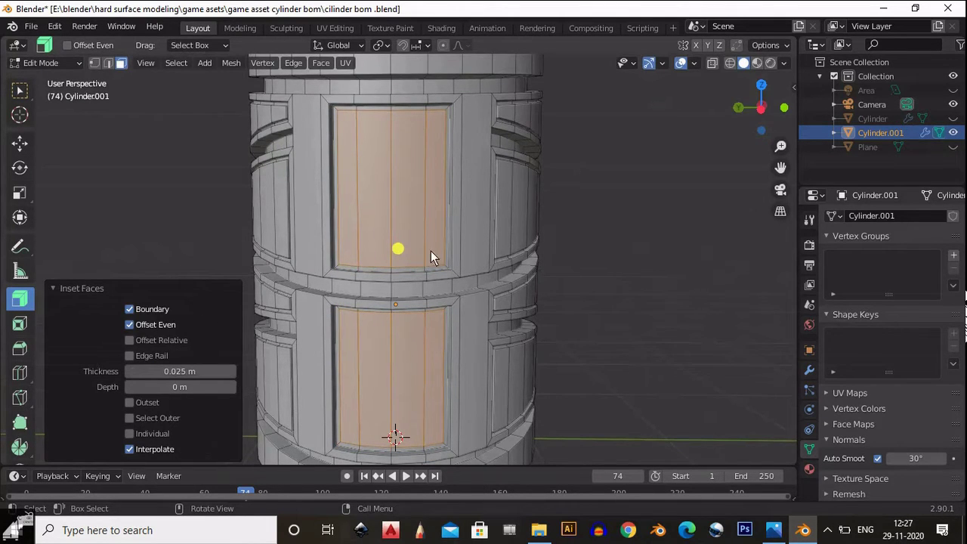
Step: Extrude the newly inset panel faces outward along their normals and adjust the offset
middle_click_drag(284, 235, 346, 259)
key("alt+s")
left_click(292, 240)
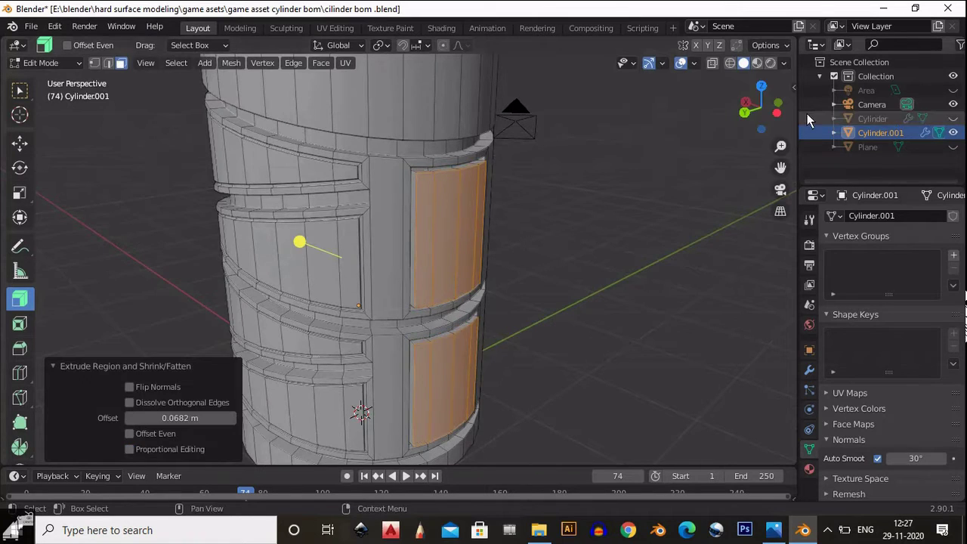
left_click(747, 115)
left_click(178, 419)
left_click_drag(178, 419, 143, 418)
type("5")
key("Return")
Step: Select the faces of the upper raised panel on the -X side and scale them to 0.957
scroll(510, 295, "up", 1)
middle_click_drag(501, 323, 374, 319)
scroll(468, 301, "up", 3)
left_click_drag(293, 174, 446, 328)
middle_click_drag(444, 330, 343, 334)
scroll(484, 294, "down", 4)
key("s")
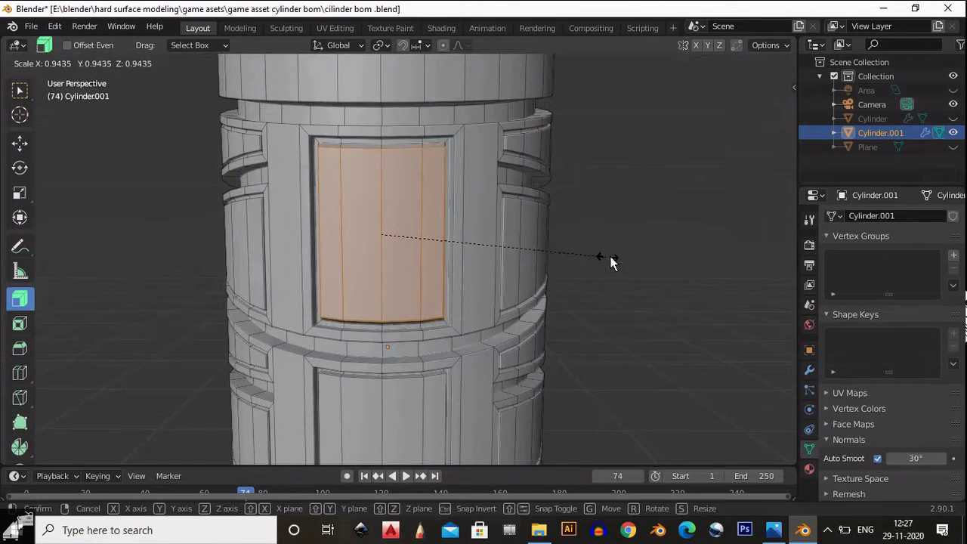
left_click(627, 252)
Step: Select the faces of the lower raised panel on the -X side and scale them to 0.943
scroll(483, 340, "down", 2)
middle_click_drag(374, 327, 345, 326)
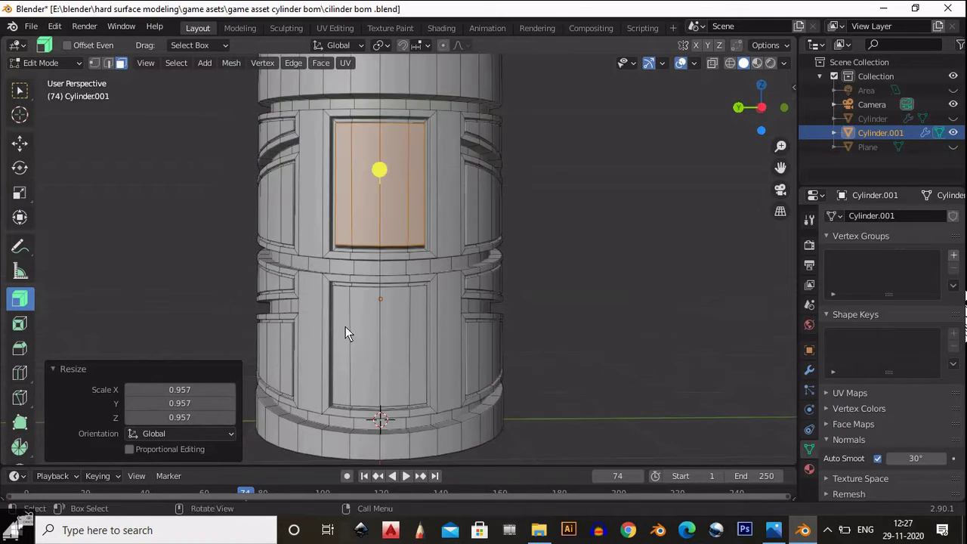
left_click_drag(345, 326, 417, 329)
key("s")
left_click(548, 321)
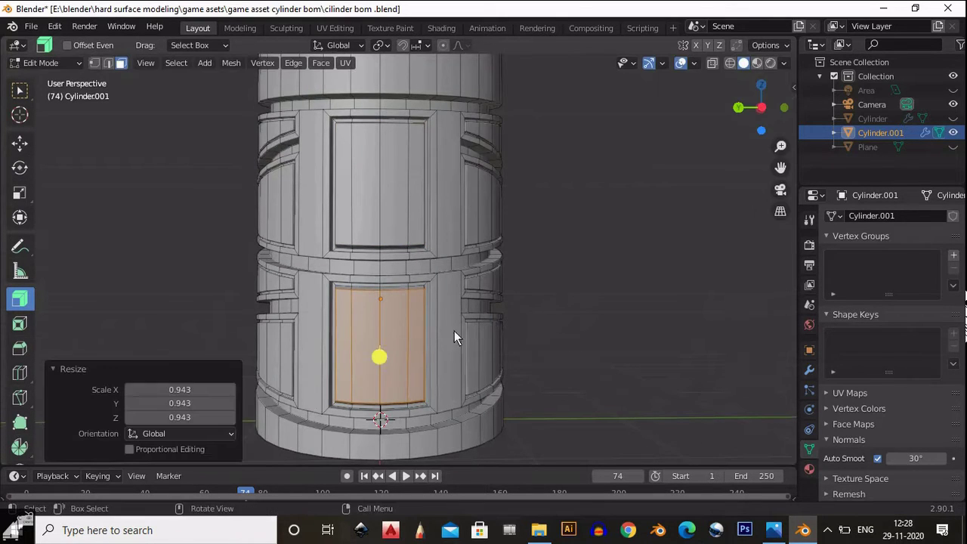
scroll(396, 297, "down", 1)
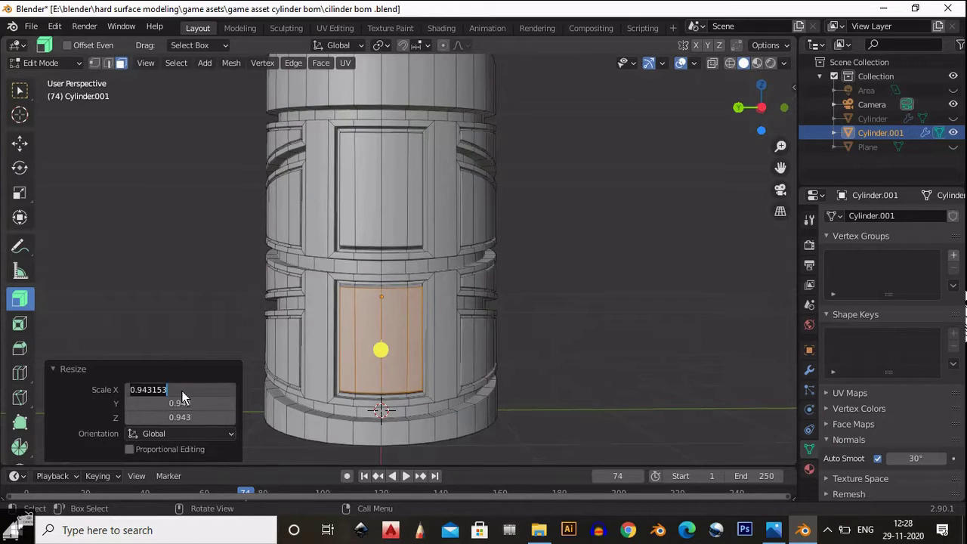
left_click(201, 371)
Step: Try scaling the uppermost raised panel on the +X side to 0.900, and undo the resize
middle_click_drag(380, 340, 457, 281)
scroll(355, 267, "down", 3)
middle_click_drag(343, 265, 373, 194)
left_click(374, 194)
key("s")
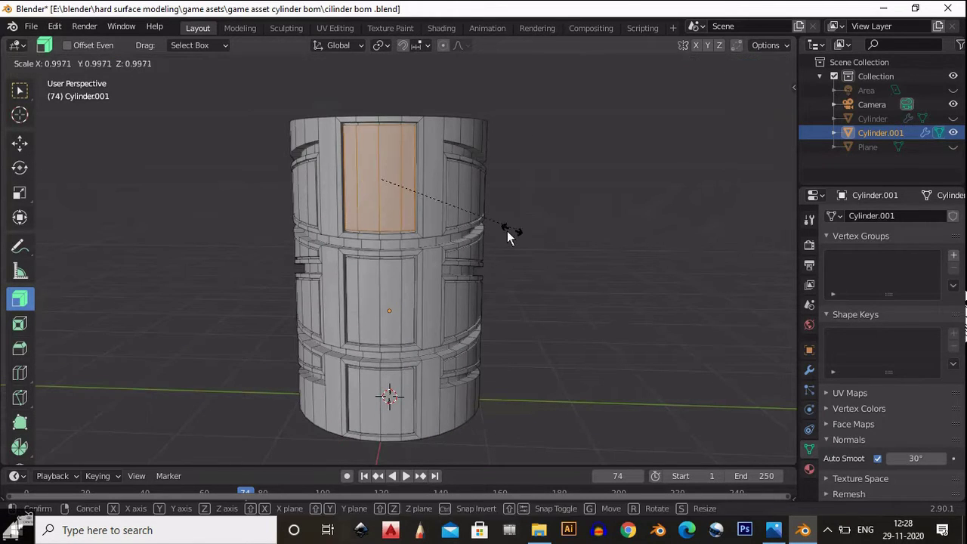
left_click(502, 231)
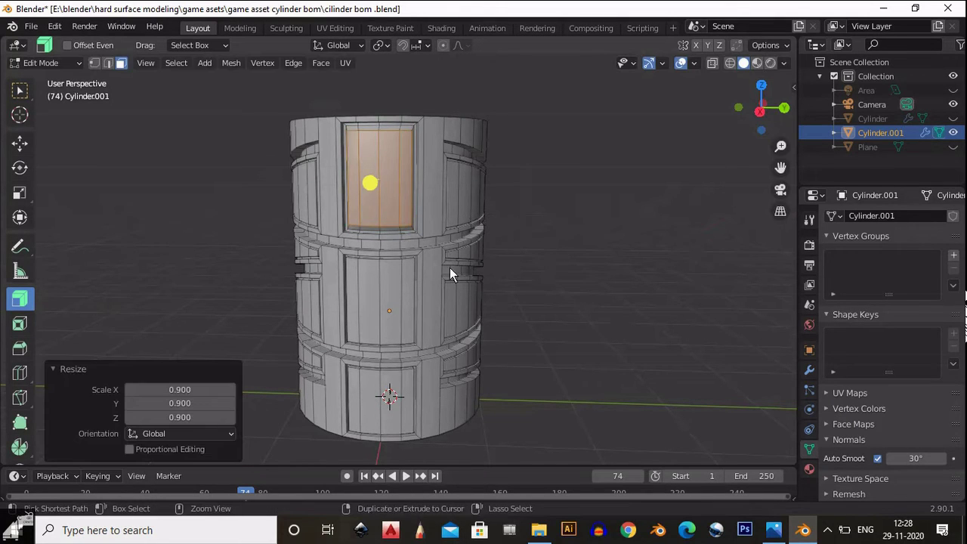
key("ctrl+z")
Step: Scale down the raised panels on the +X side, the uppermost to about 0.96 and the lowest to about 0.93
key("s")
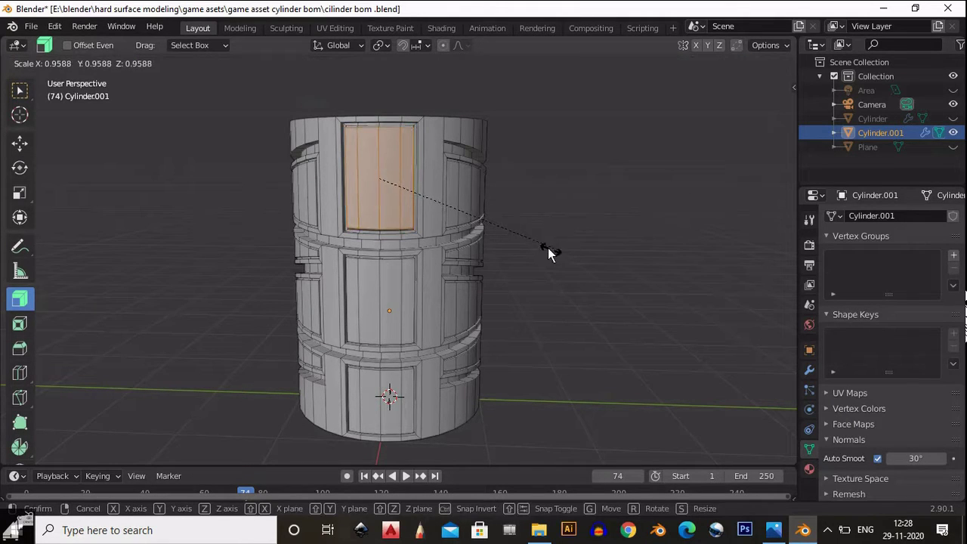
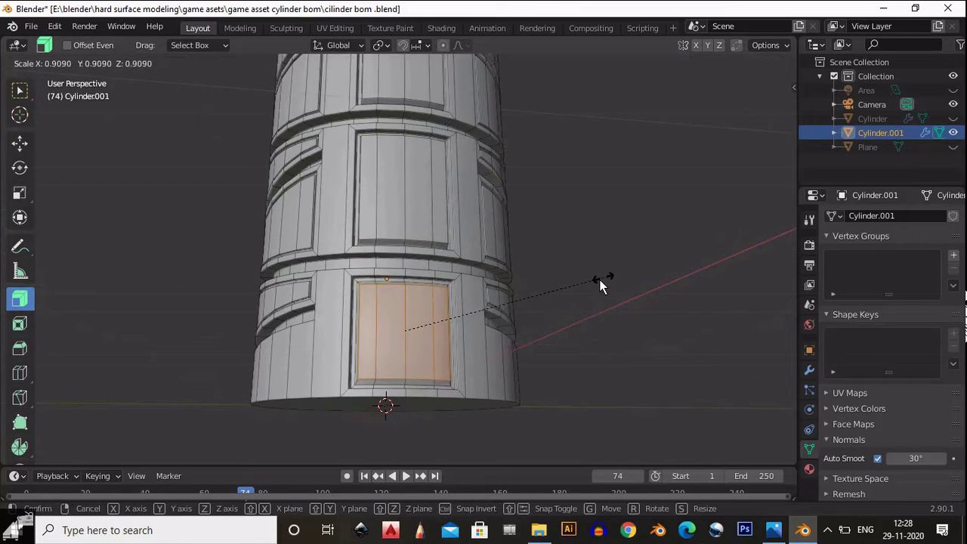
left_click(596, 280)
middle_click_drag(538, 290, 534, 329, "ctrl")
middle_click_drag(535, 329, 532, 350)
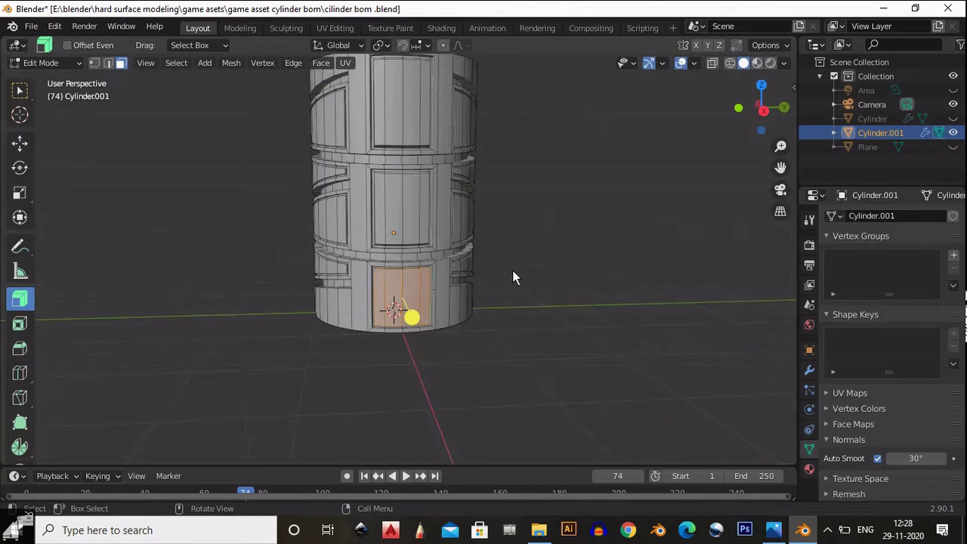
key("s")
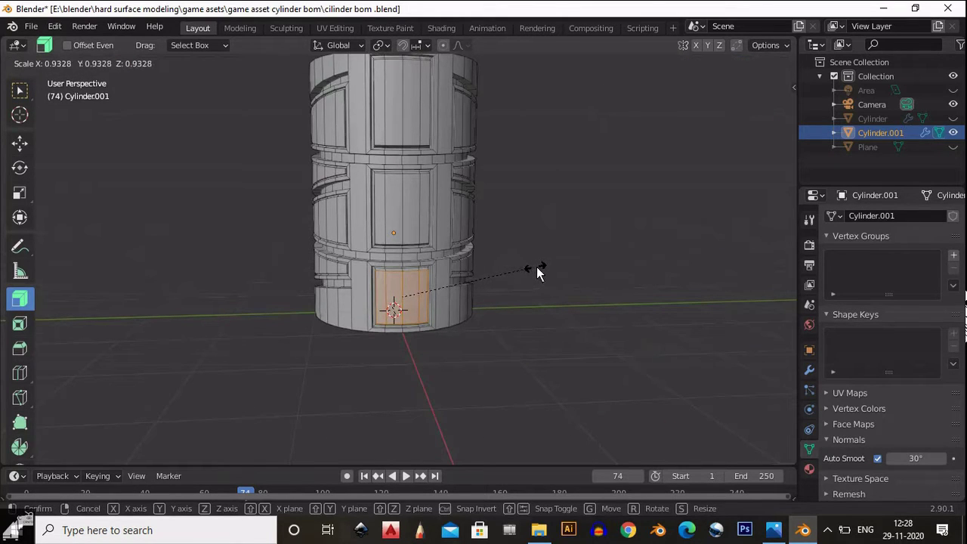
left_click(539, 269)
Step: Examine the finished side panels and the underside of the cylinder, switching between Object Mode and Edit Mode
middle_click_drag(480, 254, 472, 291, "ctrl")
key("Tab")
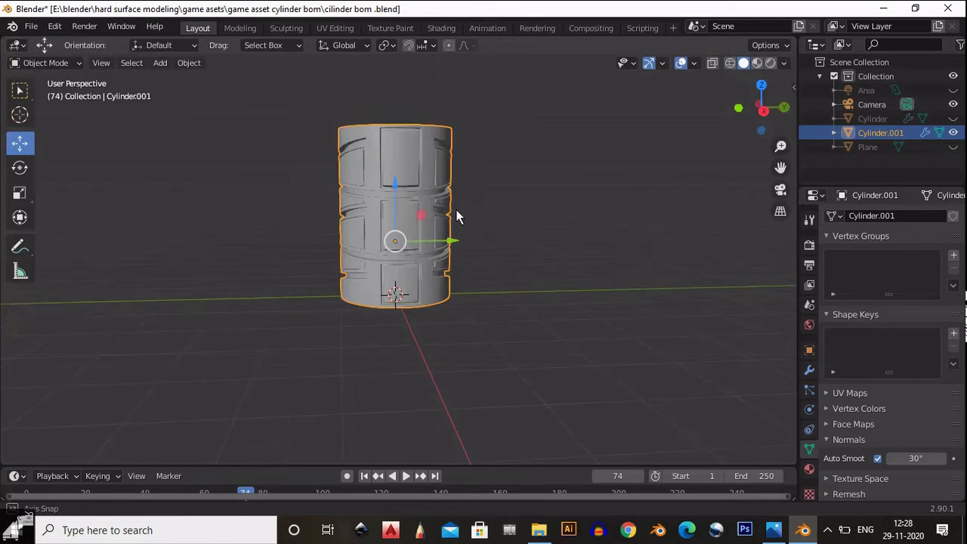
middle_click_drag(455, 211, 382, 329)
middle_click_drag(381, 328, 432, 349)
middle_click_drag(432, 349, 417, 195, "shift")
key("Tab")
key("Tab")
key("Tab")
middle_click_drag(417, 195, 422, 229, "ctrl")
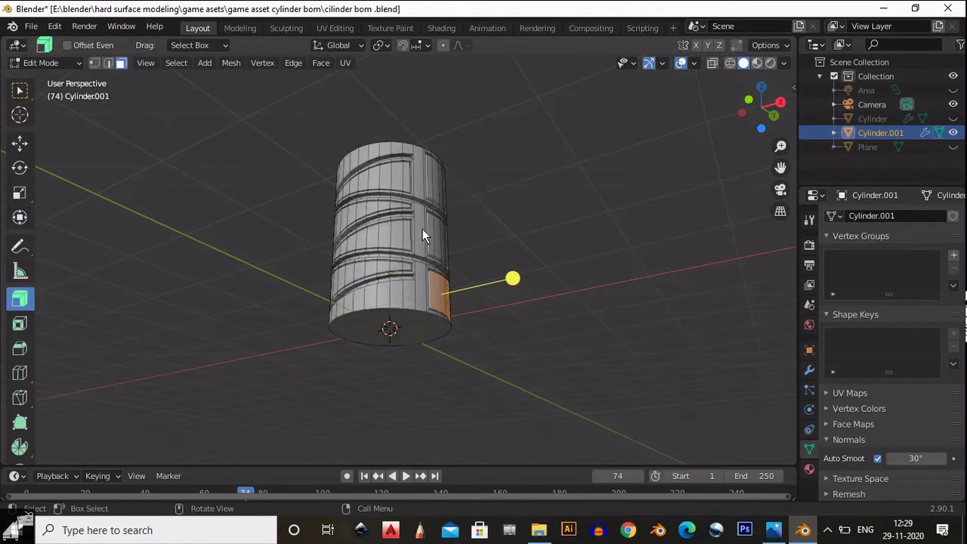
Step: Select the cylinder's top cap face and inset it with a thickness of 0.1567 m
left_click(413, 317)
middle_click_drag(416, 195, 433, 324)
left_click(424, 236)
mouse_move(424, 236)
middle_mouse_down("ctrl")
mouse_move(428, 267)
mouse_move(428, 254)
middle_mouse_up("ctrl")
middle_click_drag(428, 254, 388, 331, "shift")
key("i")
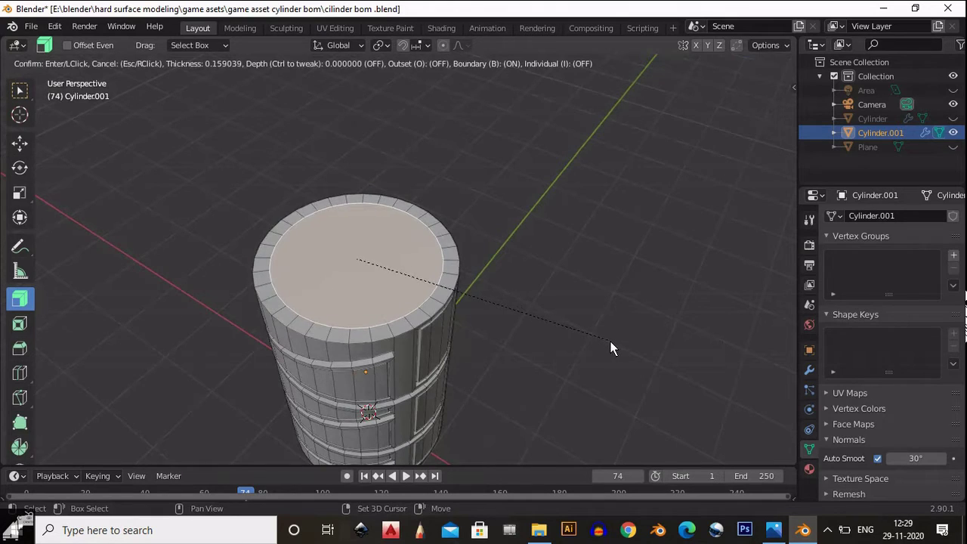
left_click(608, 340)
Step: Extrude the inset top face downward by about 0.107 m and inset it again by 0.1287 m
middle_click_drag(400, 279, 377, 295, "ctrl")
middle_click_drag(378, 295, 506, 137, "shift")
key("alt+s")
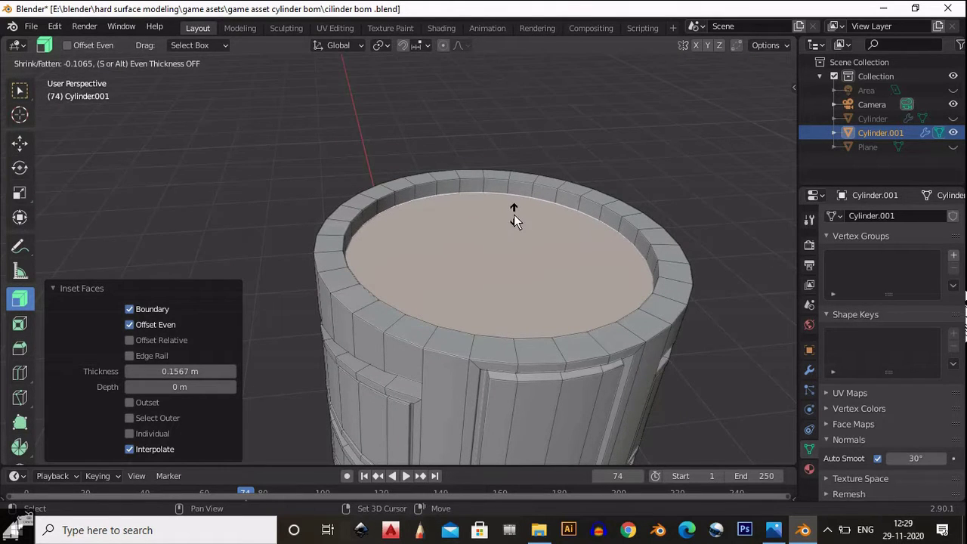
left_click(514, 217)
scroll(483, 270, "down", 2)
middle_click_drag(482, 270, 403, 273, "shift")
key("i")
left_click(533, 318)
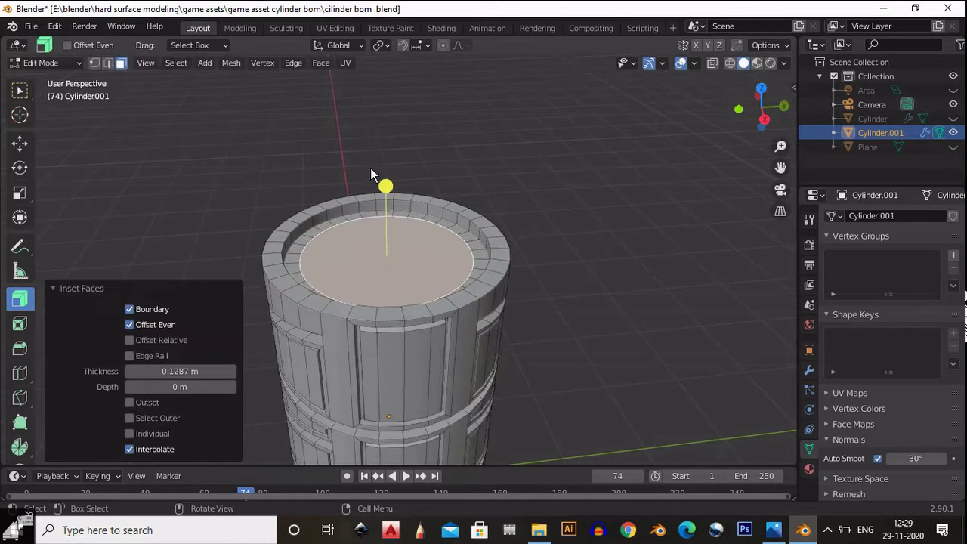
Step: Extrude the inner cap face upward by 0.117 m and scale it to 0.788 to form a tapered rise
key("alt+s")
left_click(391, 179)
middle_click_drag(516, 243, 538, 217, "shift")
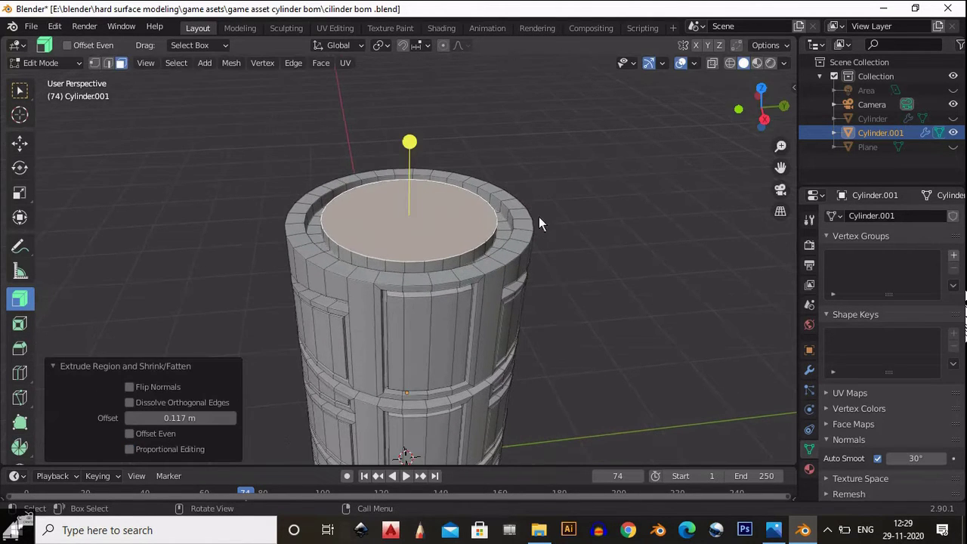
key("s")
left_click(528, 225)
Step: Select the edges around the raised cap in edge mode and scale them to 1.060
middle_click_drag(452, 280, 472, 243, "ctrl")
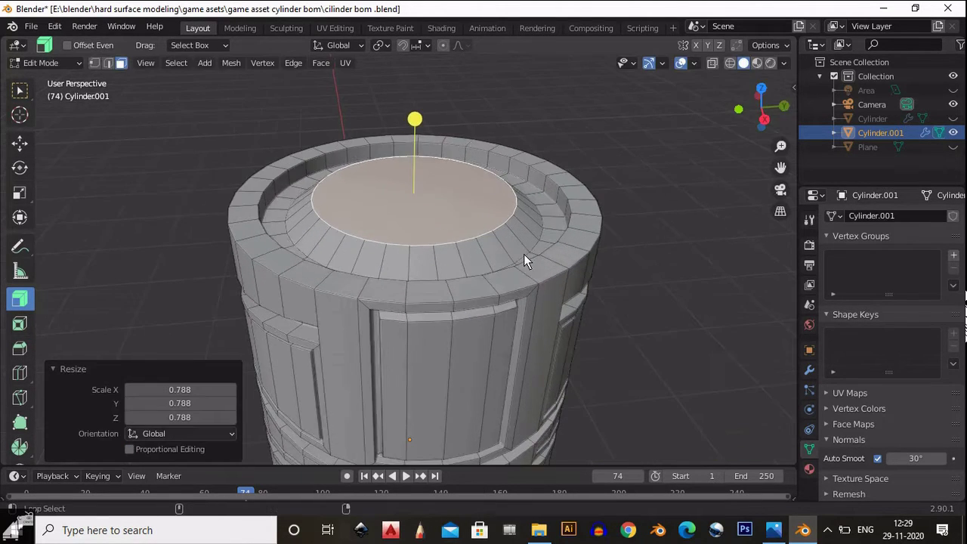
left_click(523, 253, "alt+shift")
key("2")
key("shift+space")
left_click(500, 221)
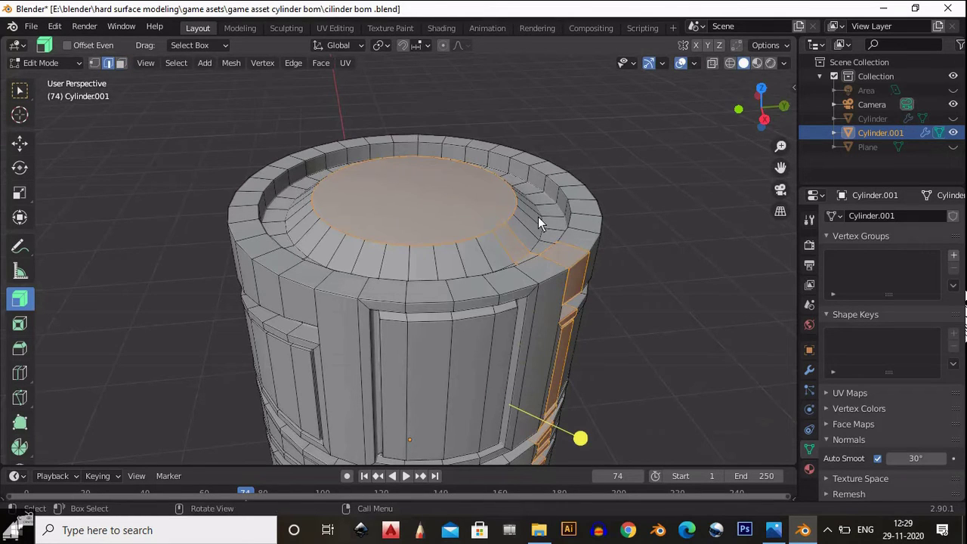
left_click(496, 225)
key("s")
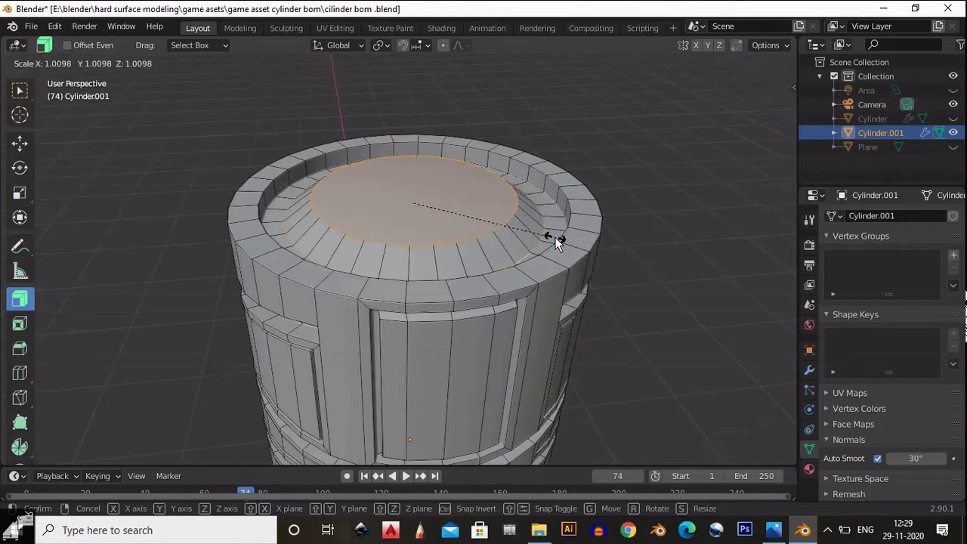
left_click(569, 240)
scroll(543, 250, "down", 1)
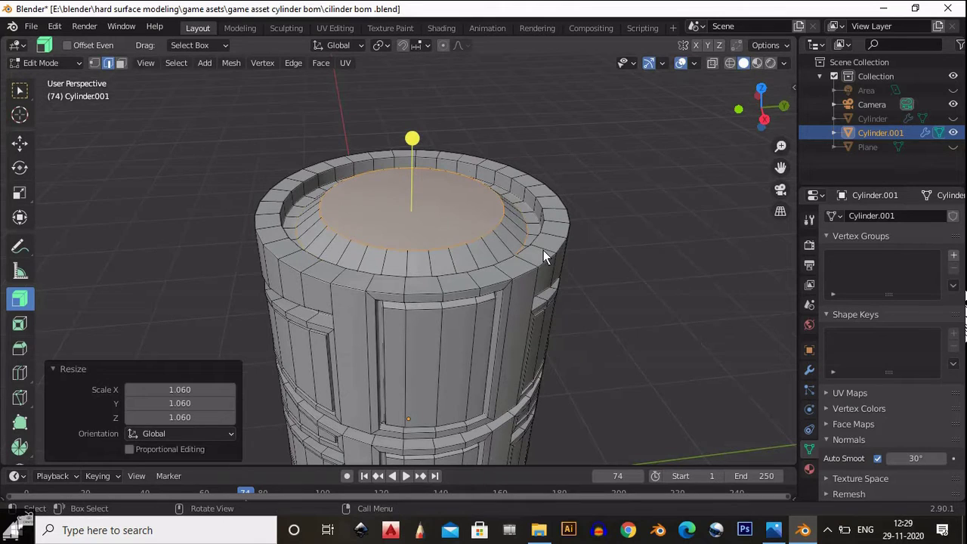
Step: Select the raised cap's top face in face mode and scale it to 1.044
scroll(481, 247, "up", 1)
left_click(455, 204)
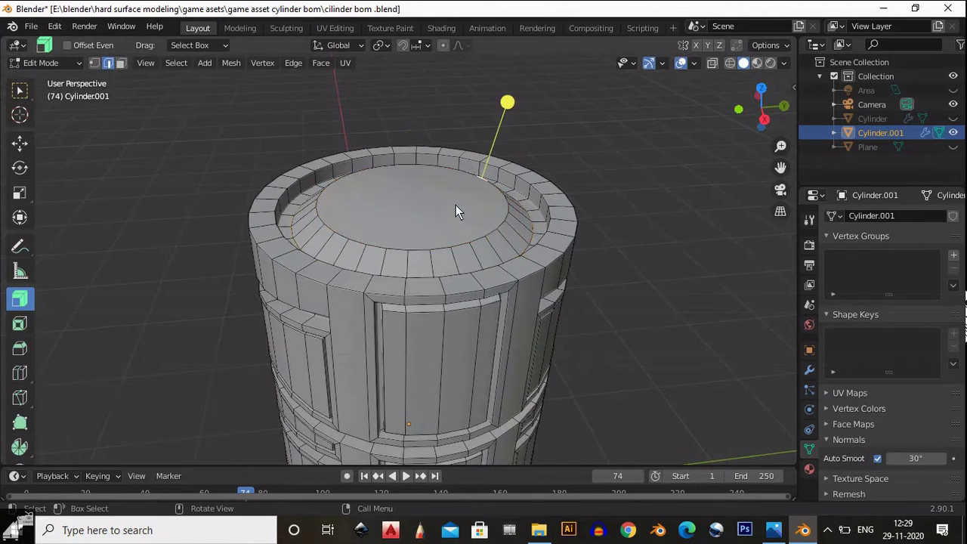
key("3")
left_click(455, 204)
key("s")
left_click(536, 216)
Step: Inset the raised cap's top face by 0.118 m and extrude it inward with an offset of -0.0851 m
scroll(560, 252, "down", 2)
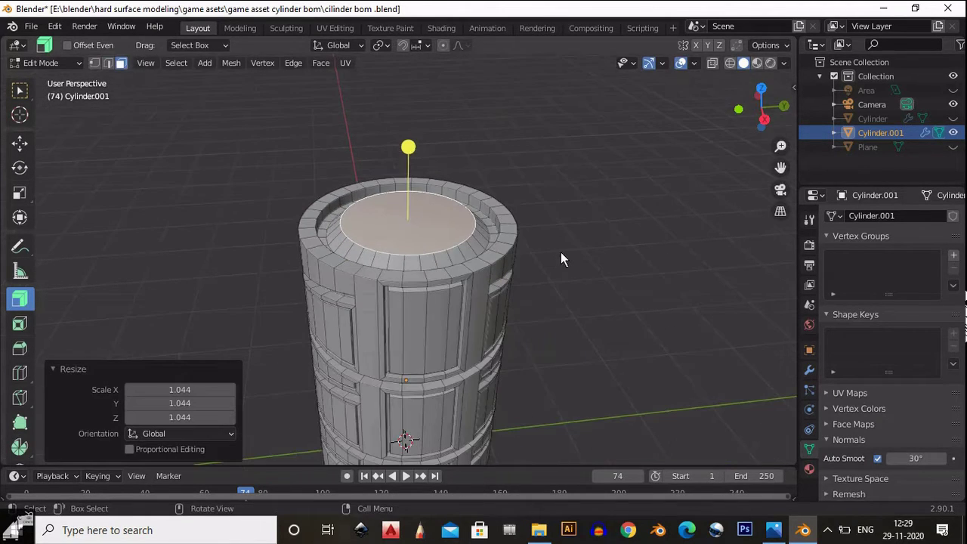
key("i")
left_click(600, 266)
scroll(464, 193, "up", 3)
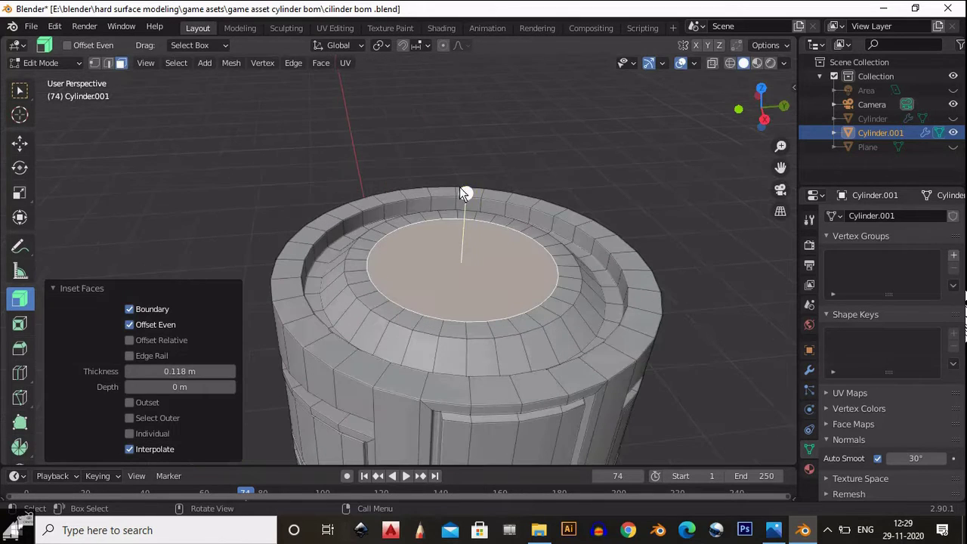
key("alt+s")
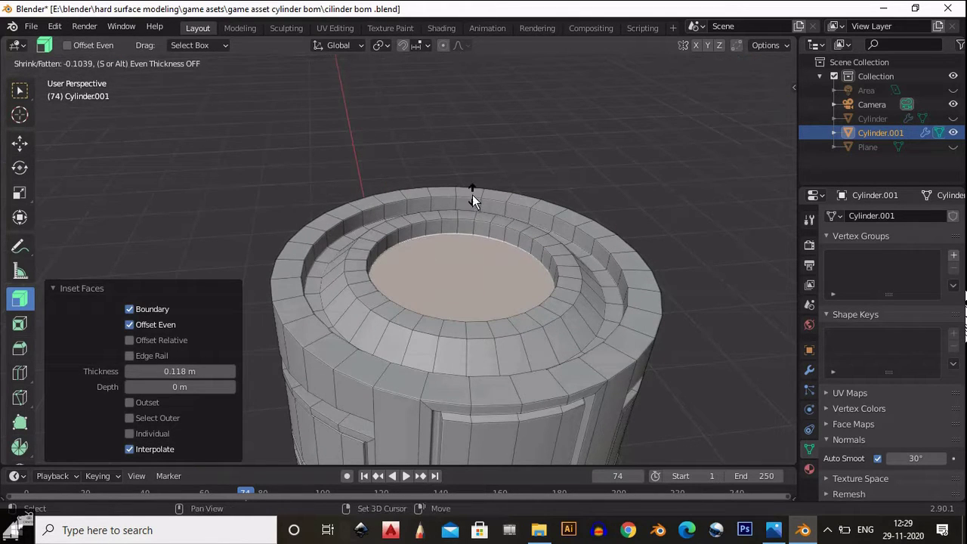
left_click(474, 179)
Step: Inset the cap's recessed circular face by 0.1119 m
middle_click_drag(474, 181, 498, 226, "ctrl")
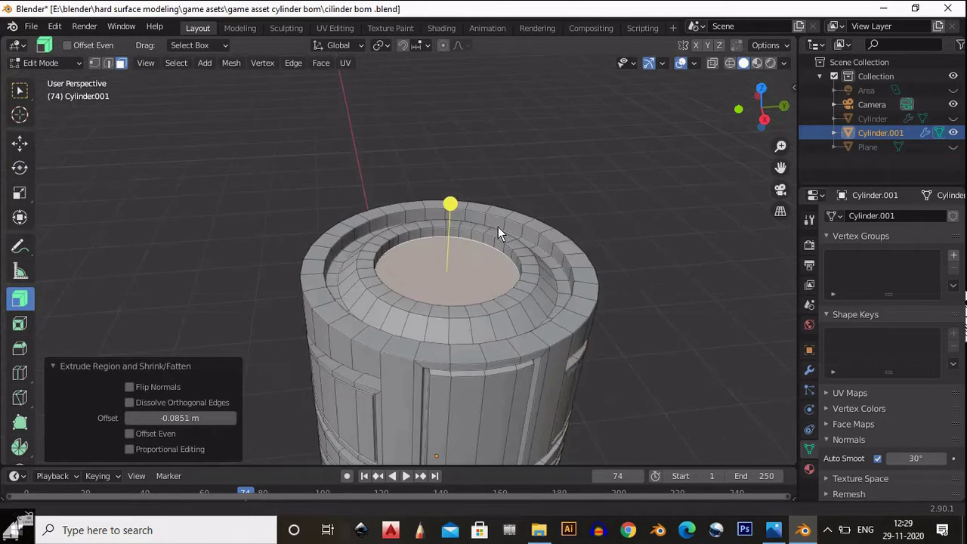
scroll(498, 226, "up", 2)
middle_click_drag(574, 163, 580, 137)
key("i")
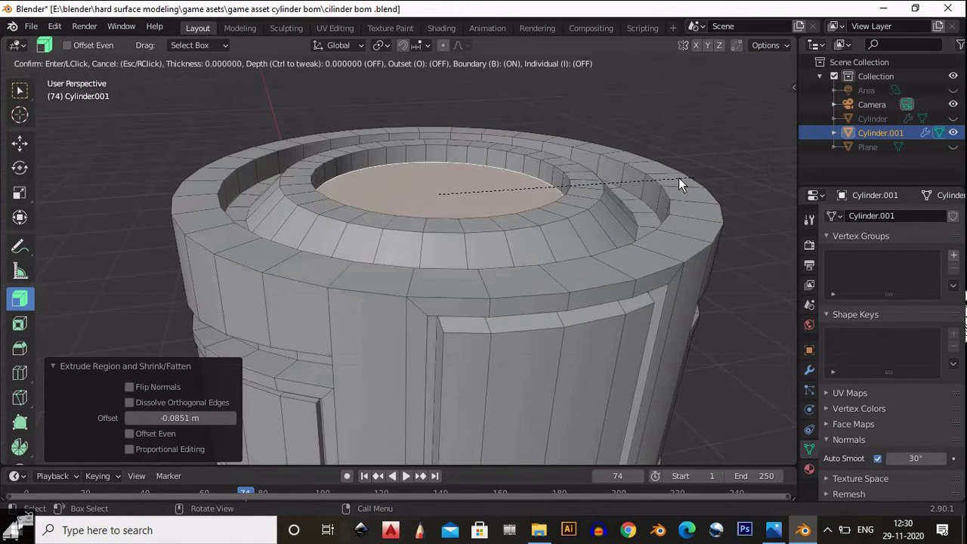
left_click(735, 194)
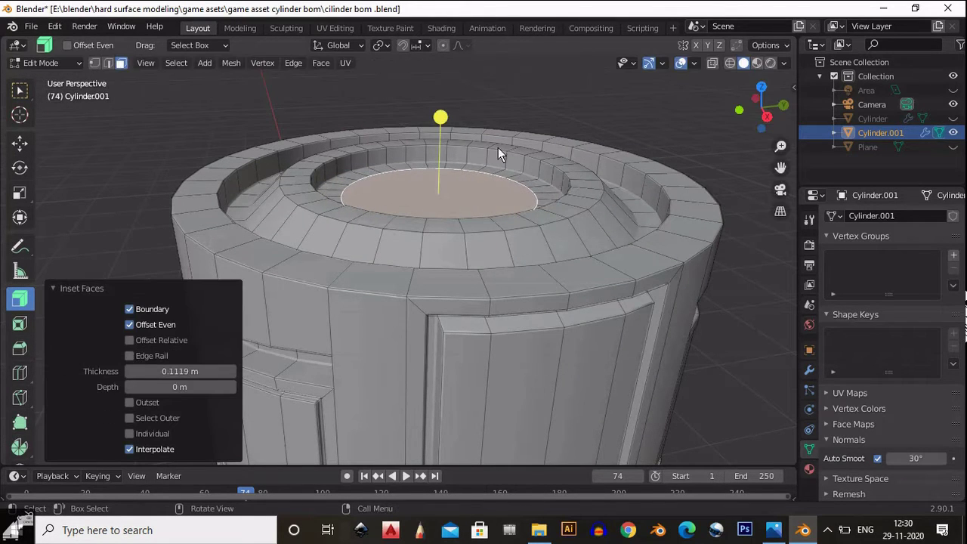
Step: Extrude the inset circular face deep down into the cylinder and raise the hole's floor by 0.082325 m along Z
left_click_drag(451, 166, 457, 214)
middle_click_drag(463, 192, 458, 212)
scroll(457, 212, "down", 1)
left_click(19, 146)
mouse_move(434, 236)
left_mouse_down()
mouse_move(438, 207)
mouse_move(446, 239)
left_mouse_up()
middle_click_drag(520, 199, 523, 172)
left_click_drag(427, 213, 427, 208)
Step: Inset the hole's floor by 0.03852 m and extrude it upward by 0.54502 m as a central pillar
key("i")
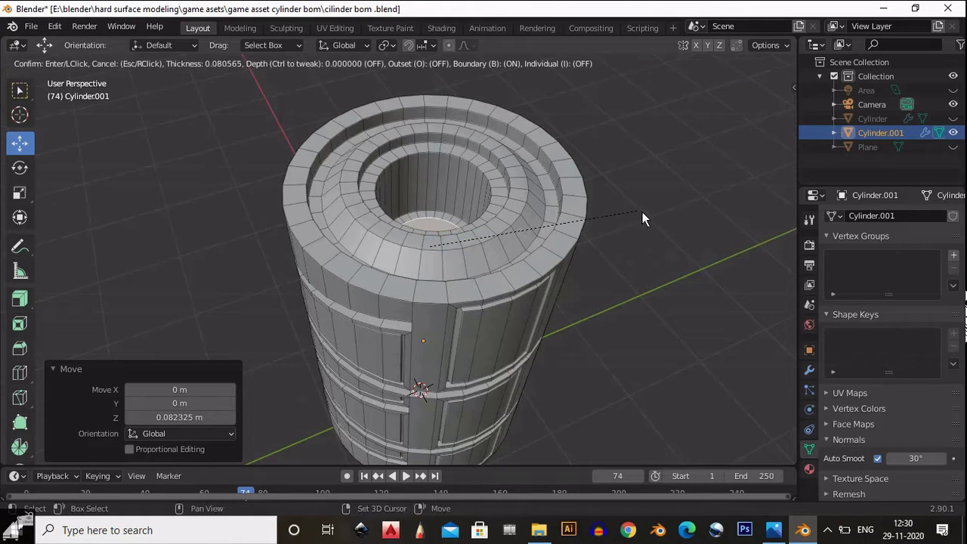
left_click(694, 212)
middle_click_drag(565, 208, 487, 235)
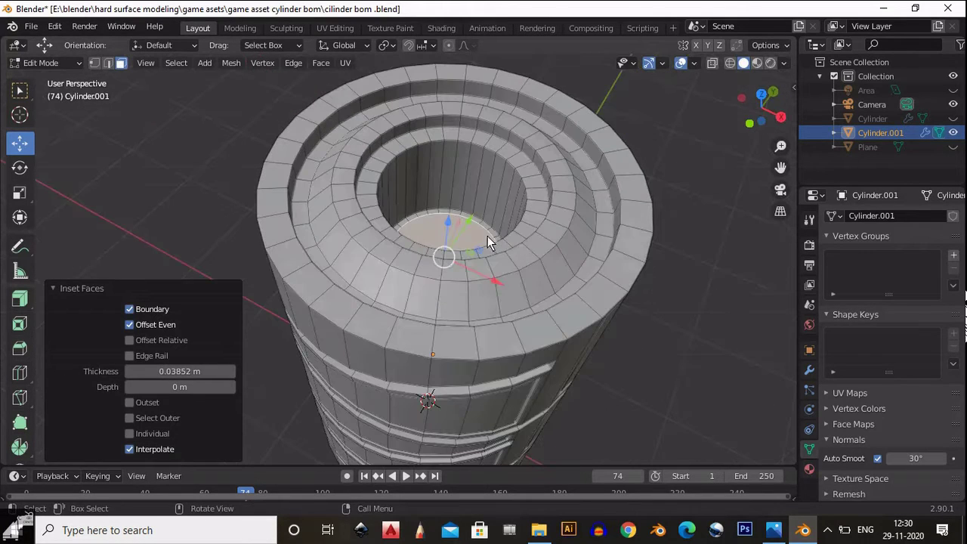
key("e")
left_click(507, 172)
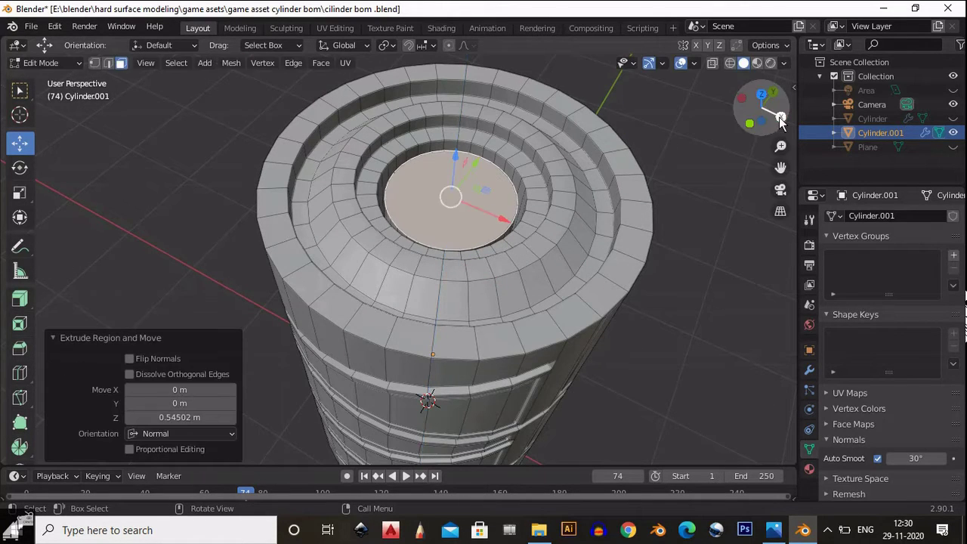
Step: Raise the pillar's top face by 0.069244 m along Z in the right orthographic view with X-ray on
left_click(780, 118)
left_click(712, 64)
middle_click_drag(351, 90, 370, 186, "shift")
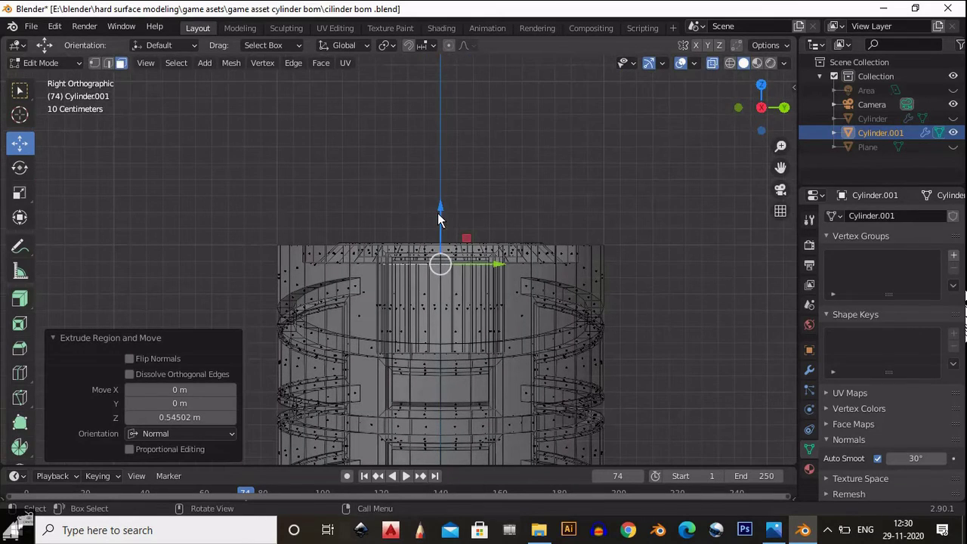
left_click_drag(440, 216, 440, 198)
middle_click_drag(428, 197, 459, 253)
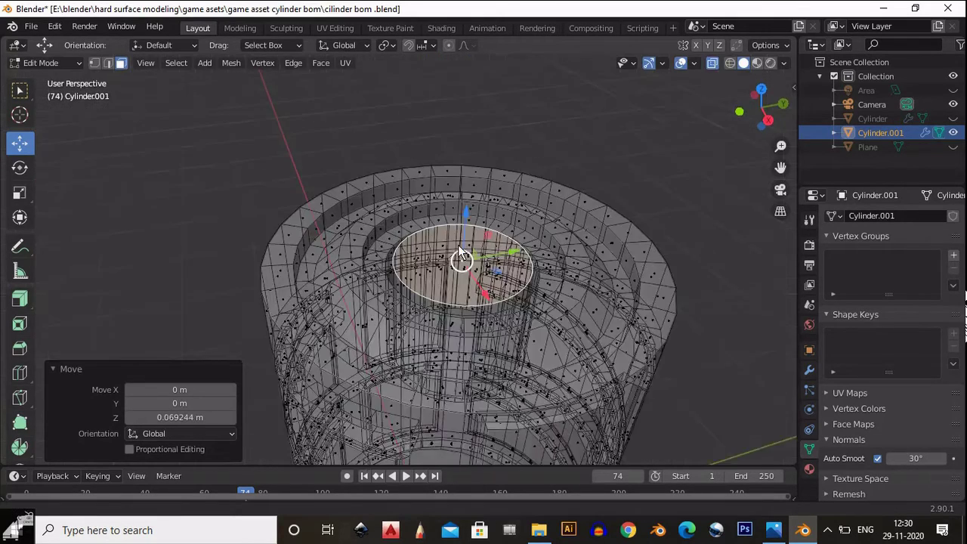
Step: Turn X-ray off and lower the pillar's top face by 0.006526 m
scroll(459, 253, "up", 1)
left_click(712, 63)
scroll(523, 186, "up", 5)
middle_click_drag(523, 186, 538, 155)
left_click_drag(580, 175, 579, 180)
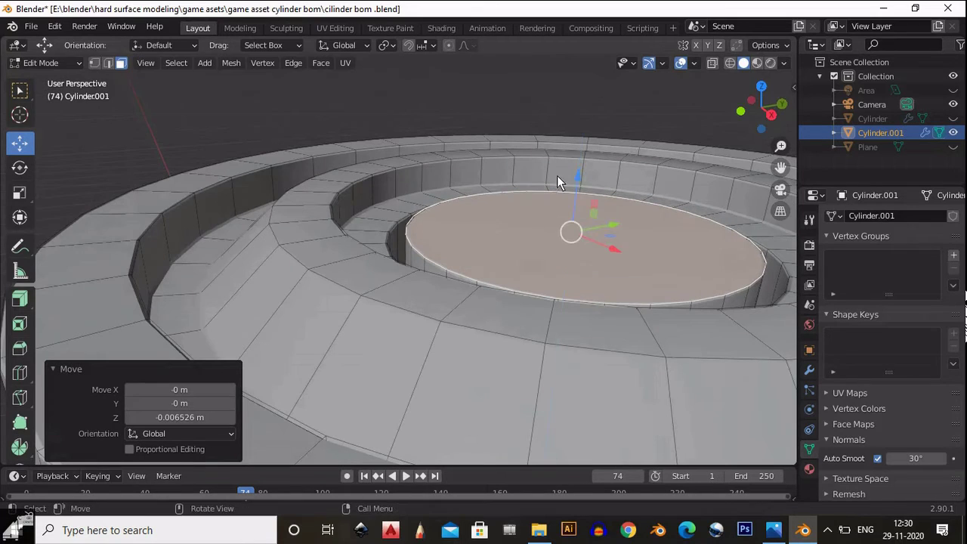
Step: Bevel the edges of the pillar's top face with a width of 0.2 m
left_click(20, 348)
scroll(576, 269, "down", 2)
middle_click_drag(576, 269, 570, 286)
left_click_drag(497, 217, 511, 138)
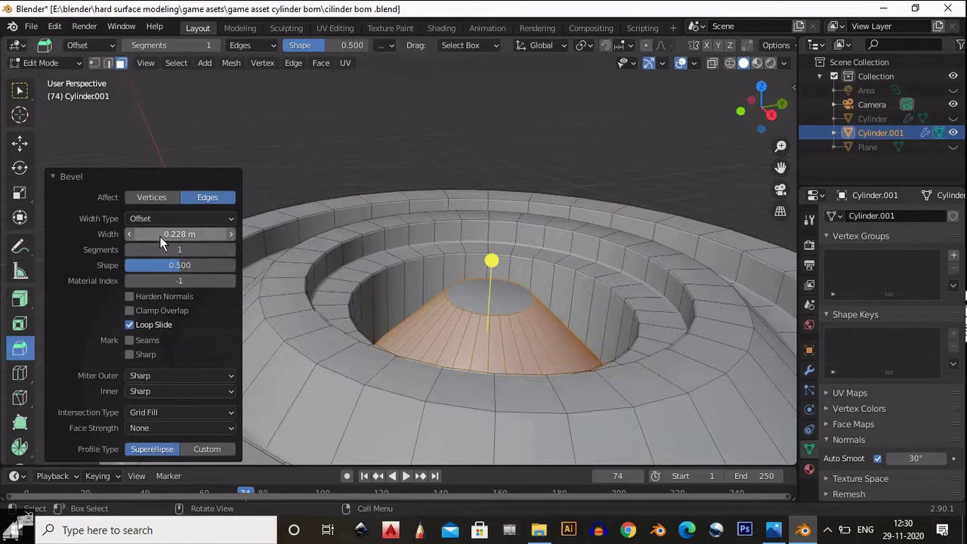
left_click(192, 236)
left_click_drag(193, 236, 141, 232)
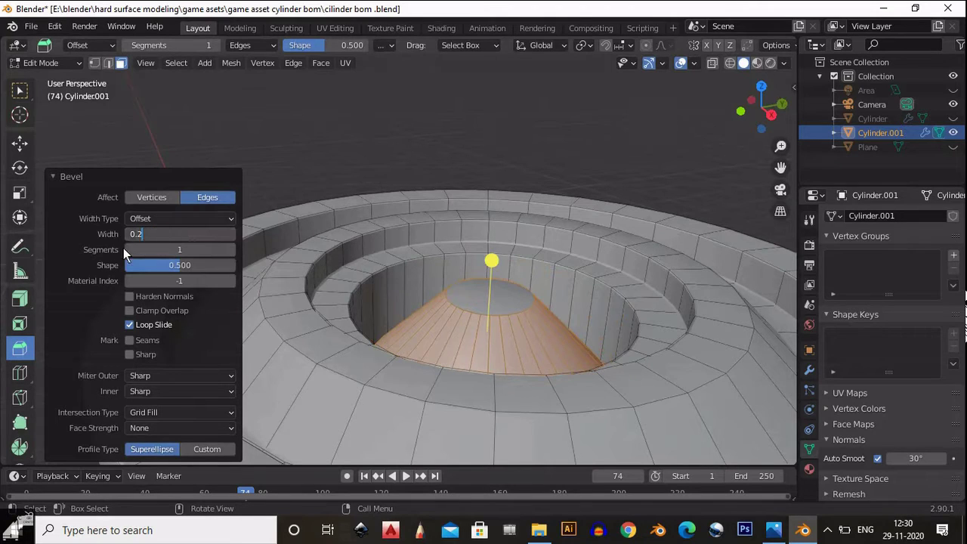
key("Return")
Step: Set the pillar bevel to 7 segments to round it into a dome
left_click(232, 250)
left_click(232, 250)
left_click(232, 251)
left_click(232, 251)
left_click(232, 250)
left_click(231, 251)
left_click(232, 251)
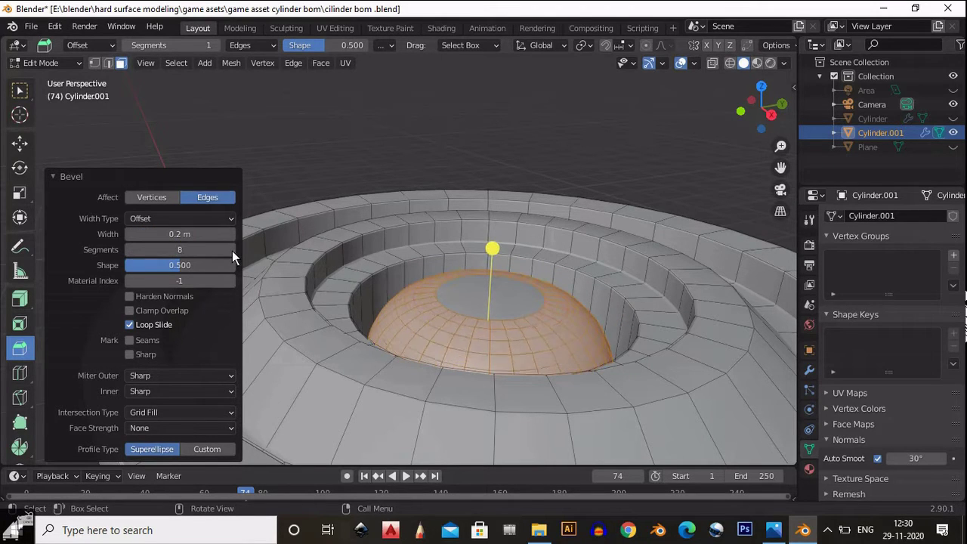
left_click(232, 251)
left_click(232, 251)
left_click(128, 249)
left_click(128, 250)
left_click(129, 249)
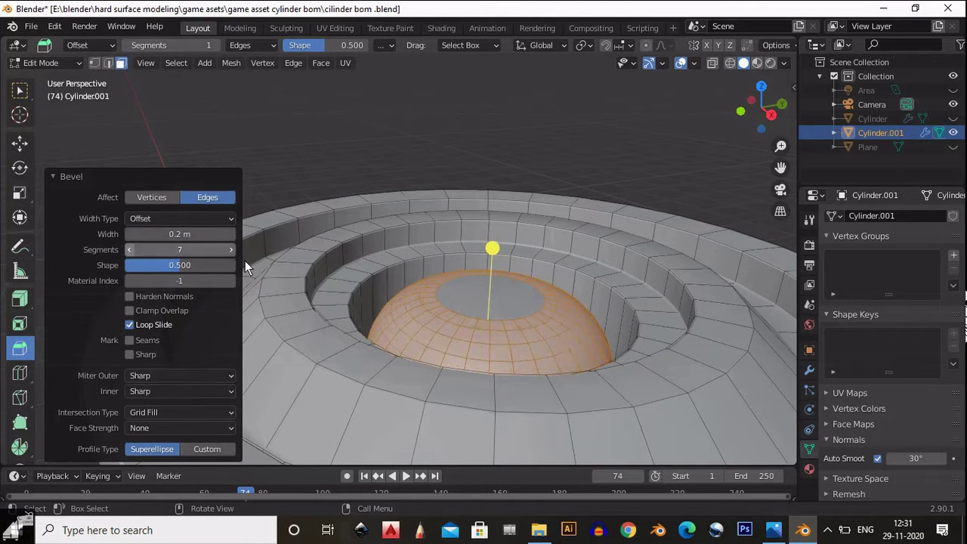
Step: Select the dome's flat top face and scale it to 1.142
middle_click_drag(538, 228, 537, 271)
scroll(483, 310, "down", 2)
left_click(465, 318)
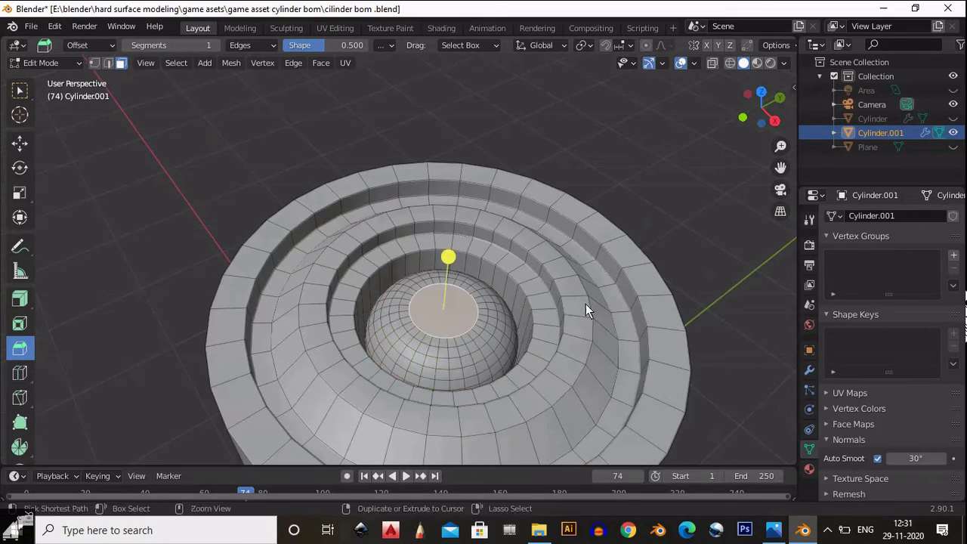
scroll(446, 330, "up", 3)
key("s")
left_click(519, 301)
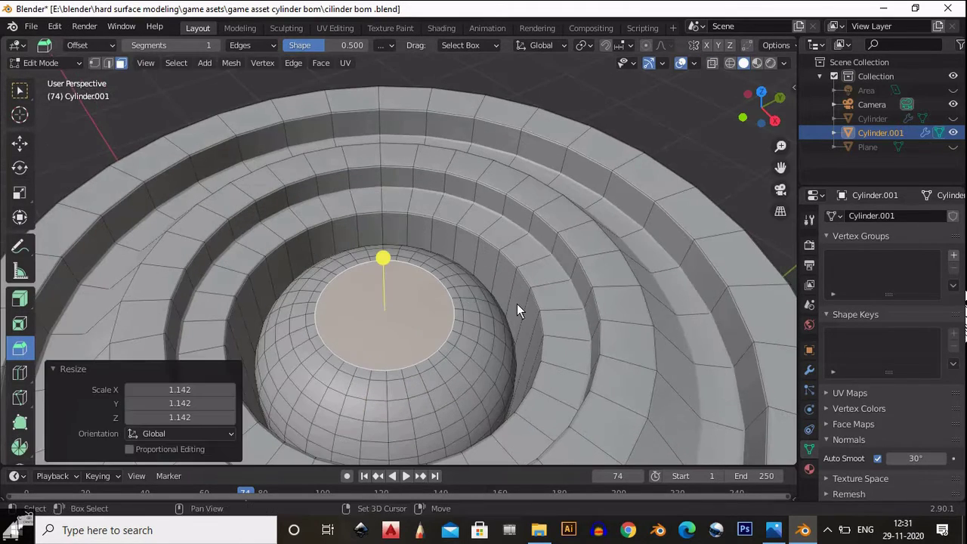
Step: Inset the dome's flat top face to leave a narrow ring around it
middle_click_drag(516, 304, 542, 282, "shift")
scroll(558, 280, "up", 2)
key("i")
left_click(611, 284)
middle_click_drag(457, 307, 496, 279, "shift")
left_click_drag(453, 218, 447, 228)
key("ctrl+z")
Step: Extrude the dome's inner top face inward as a shallow recess and adjust its height along Z
left_click(26, 299)
scroll(453, 229, "up", 5)
middle_click_drag(474, 217, 481, 174)
left_click(21, 146)
left_click_drag(545, 226, 544, 218)
Step: Select the cylinder's bottom face and inset it by 0.1294 m
scroll(541, 287, "down", 7)
key("Tab")
middle_click_drag(541, 313, 535, 185)
scroll(529, 265, "up", 4)
scroll(530, 266, "down", 9)
middle_click_drag(509, 353, 523, 246, "shift")
middle_click_drag(507, 357, 499, 289)
scroll(514, 276, "up", 4)
key("Tab")
left_click(533, 270)
scroll(543, 306, "down", 3)
middle_click_drag(549, 330, 498, 334, "shift")
key("i")
left_click(616, 347)
Step: Extrude the inset bottom face inward with an offset of -0.0808 m
scroll(424, 261, "up", 1)
left_click(23, 300)
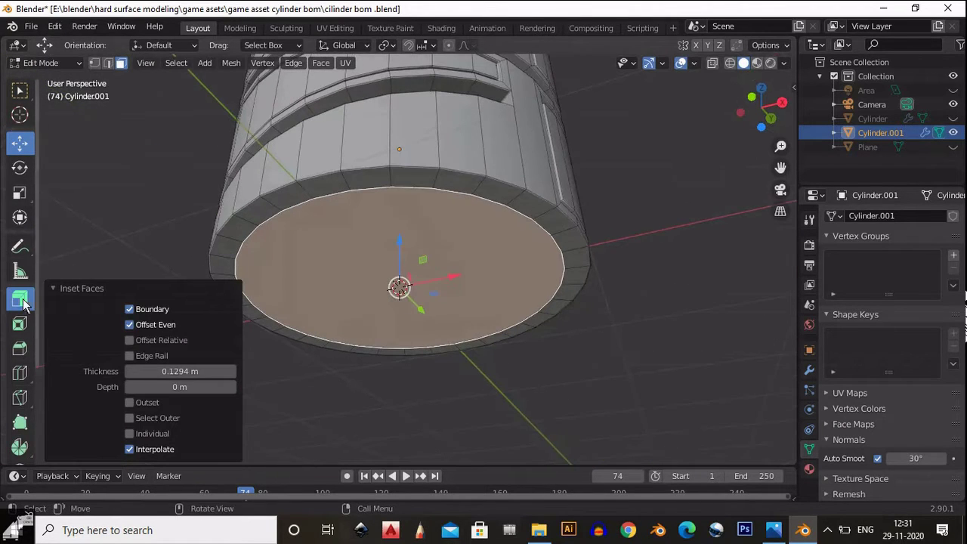
left_click_drag(399, 360, 416, 306)
scroll(515, 338, "down", 4)
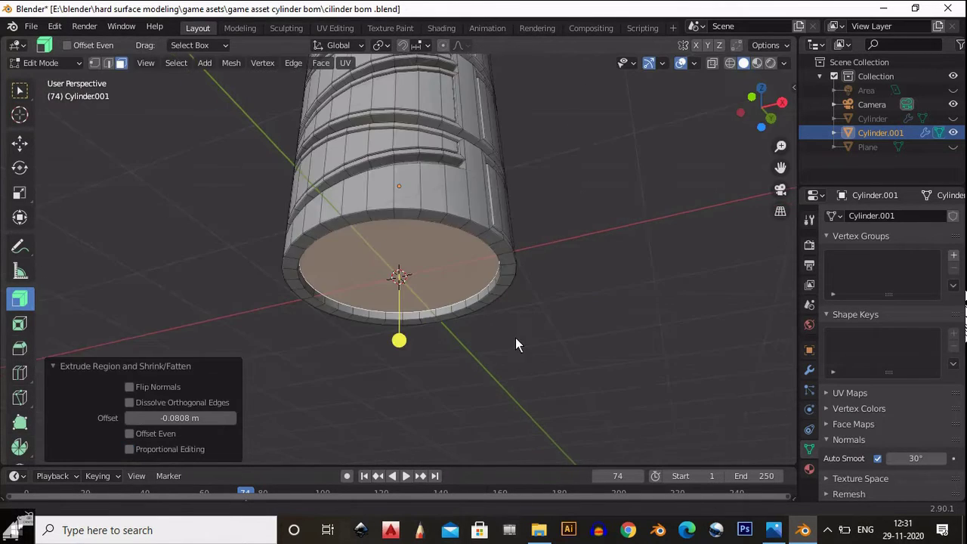
Step: Select the inner faces of the three raised panels stacked on the side facing the right orthographic view
key("Tab")
middle_click_drag(515, 337, 410, 453)
left_click(756, 120)
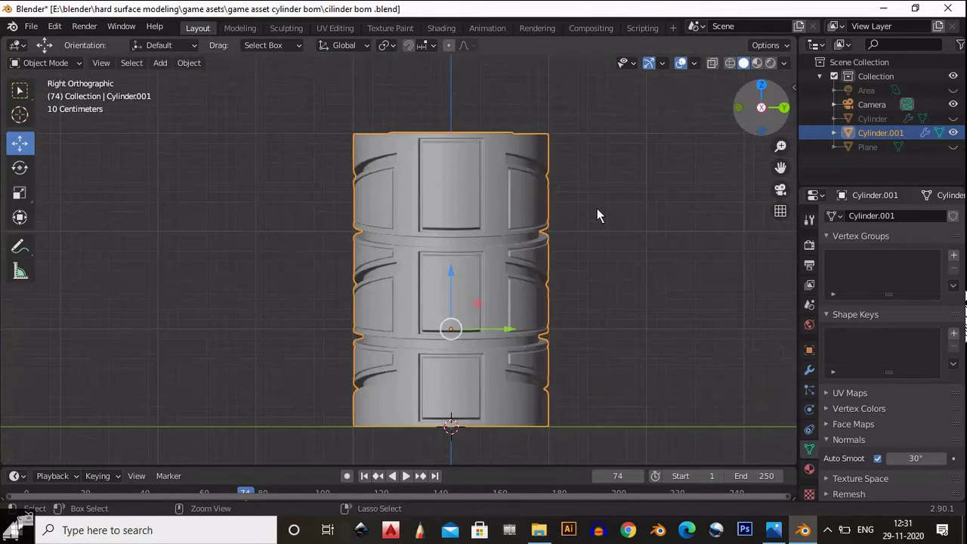
scroll(595, 226, "down", 2)
scroll(587, 265, "up", 4)
middle_click_drag(588, 264, 560, 323, "shift")
key("Tab")
left_click_drag(480, 187, 415, 233)
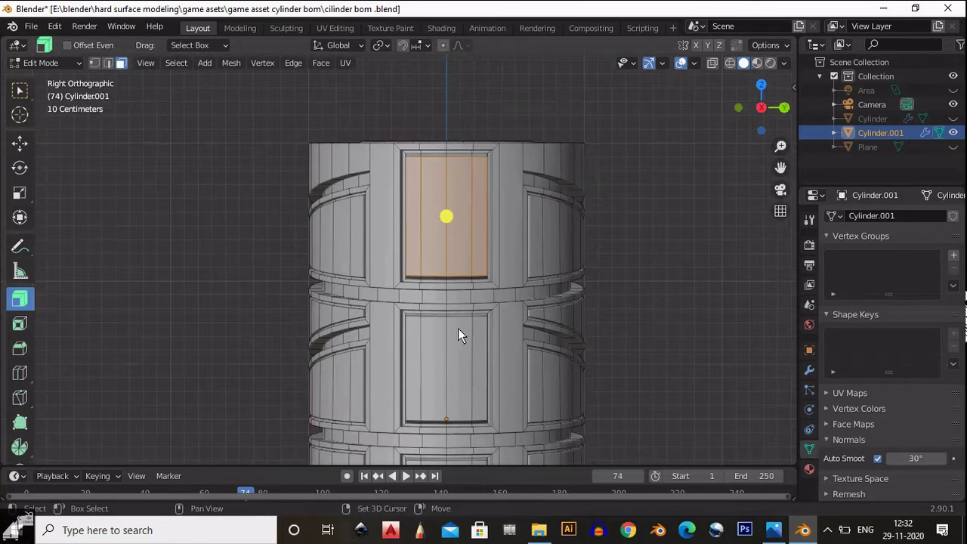
left_click_drag(469, 342, 414, 368, "shift")
left_click(477, 371, "shift")
middle_click_drag(434, 373, 395, 203, "shift")
left_click_drag(440, 323, 367, 340, "shift")
Step: Add the inner faces of the two raised panels on the cylinder's opposite side to the selection
middle_click_drag(385, 293, 422, 309)
scroll(438, 248, "up", 4)
middle_click_drag(438, 249, 487, 264)
scroll(227, 227, "down", 4)
scroll(487, 261, "up", 4)
left_click_drag(487, 260, 398, 296, "shift")
middle_click_drag(451, 451, 413, 441)
middle_click_drag(413, 442, 425, 350, "shift")
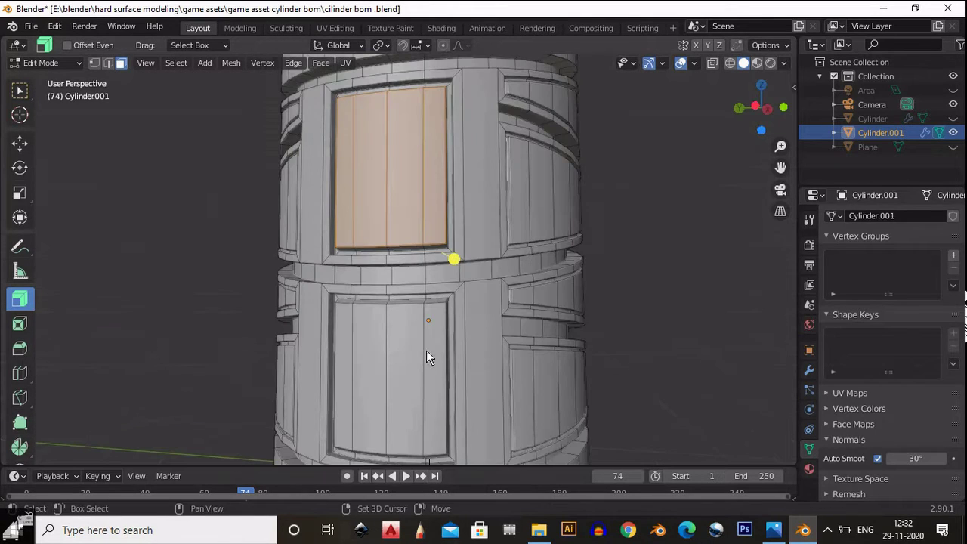
left_click_drag(432, 346, 364, 372, "shift")
middle_click_drag(418, 373, 390, 278, "shift")
middle_click_drag(389, 278, 613, 254)
Step: Inset the selected panel faces by 0.04304 m
key("i")
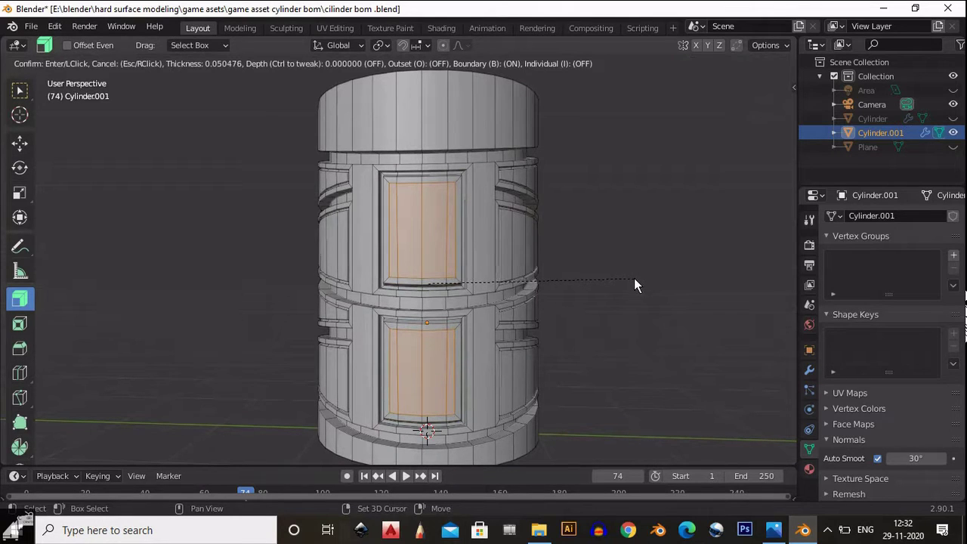
left_click(642, 285)
scroll(642, 281, "up", 3)
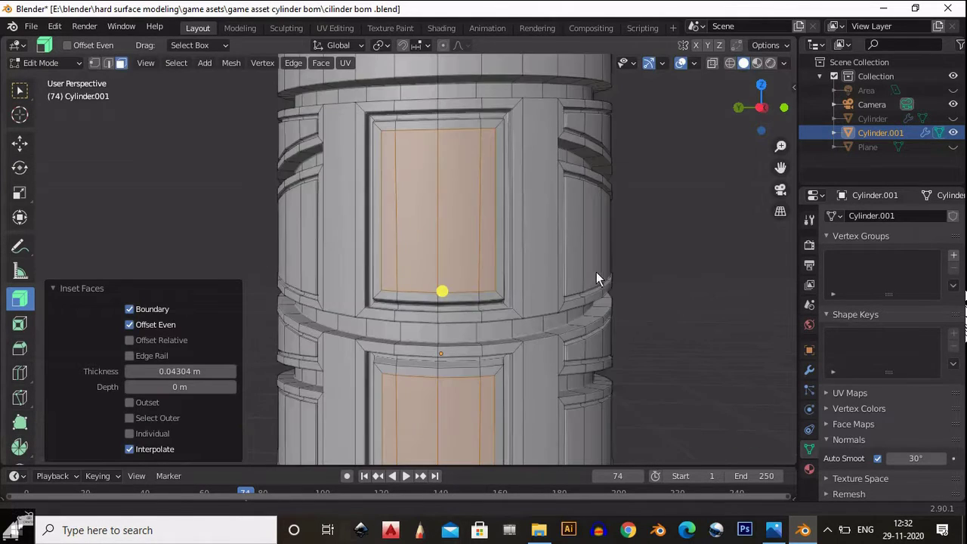
Step: Inset the panel faces again by 0.03585 m with Select Outer on, so that the thin frame strips are selected
key("i")
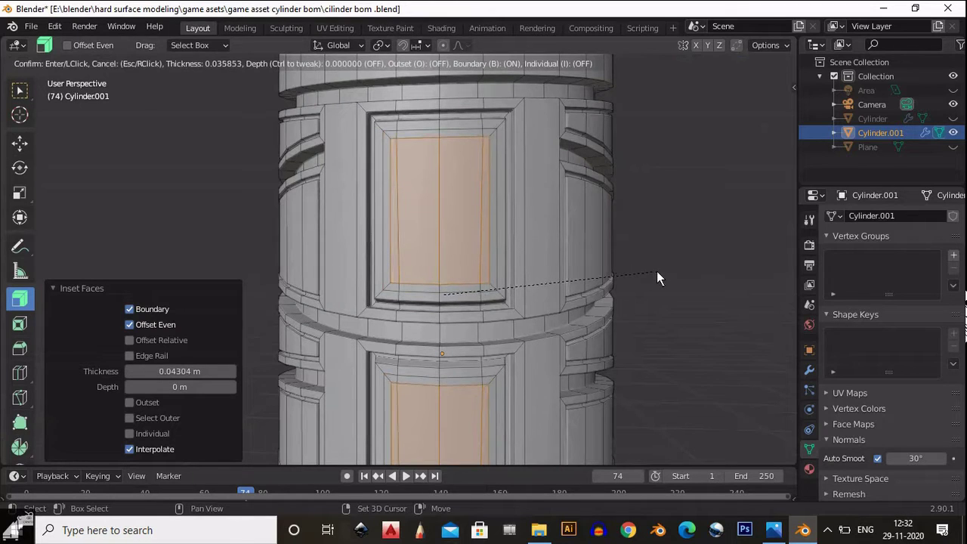
left_click(656, 271)
scroll(656, 271, "down", 4)
middle_click_drag(543, 293, 135, 414)
left_click(129, 417)
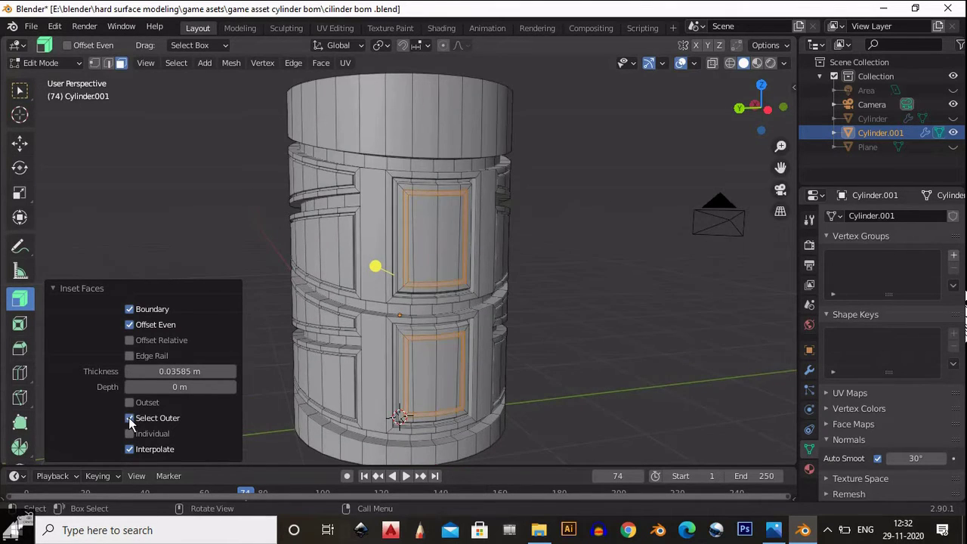
Step: Apply the existing "emmission" material to the cylinder as its first material slot
middle_click_drag(339, 302, 492, 302)
scroll(489, 214, "up", 5)
scroll(414, 283, "down", 3)
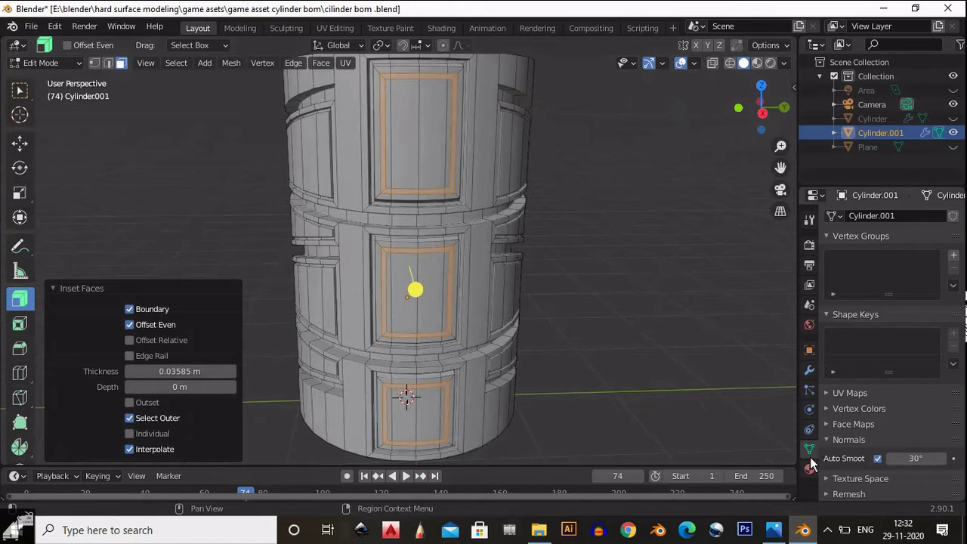
left_click(810, 468)
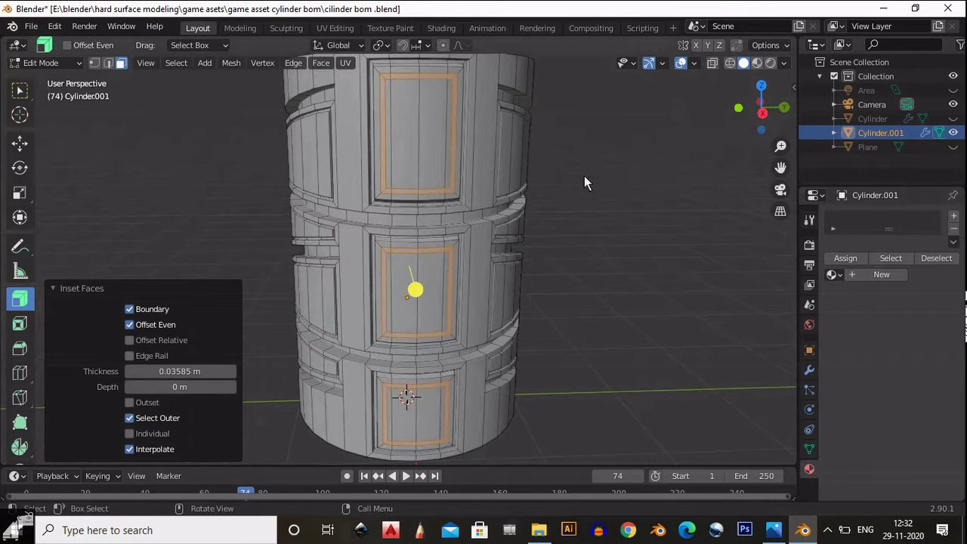
scroll(619, 225, "down", 2)
middle_click_drag(415, 302, 450, 265)
scroll(449, 265, "up", 1)
left_click(832, 274)
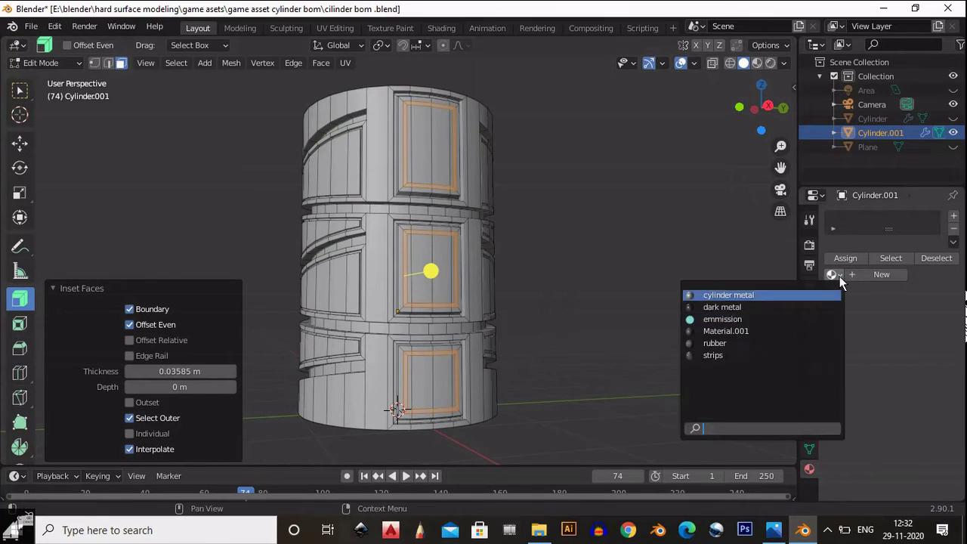
left_click(752, 320)
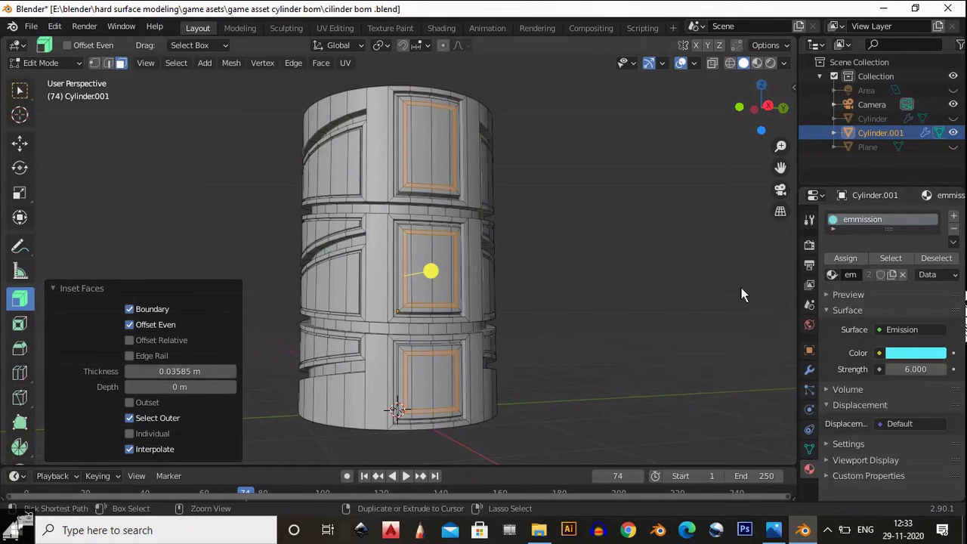
key("ctrl+z")
key("ctrl+z")
key("ctrl+shift+z")
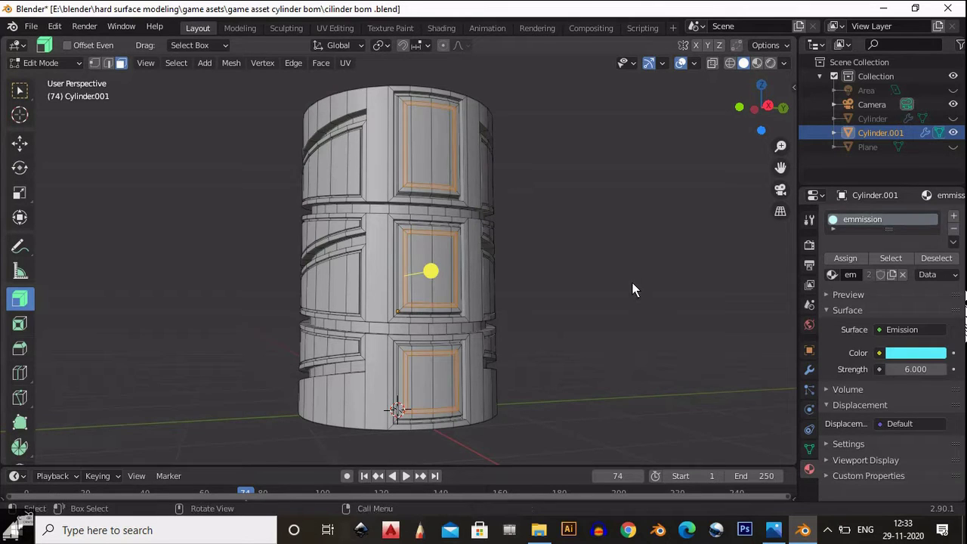
Step: Examine the cylinder's body and top cap in object mode from several angles
scroll(620, 272, "up", 1)
middle_click_drag(632, 283, 609, 274)
key("Tab")
middle_click_drag(544, 274, 487, 291)
key("Tab")
key("Tab")
middle_click_drag(521, 287, 491, 227)
middle_click_drag(521, 136, 551, 197)
Step: Select the face loop of the outer top rim and inset its faces individually with Select Outer off
key("Tab")
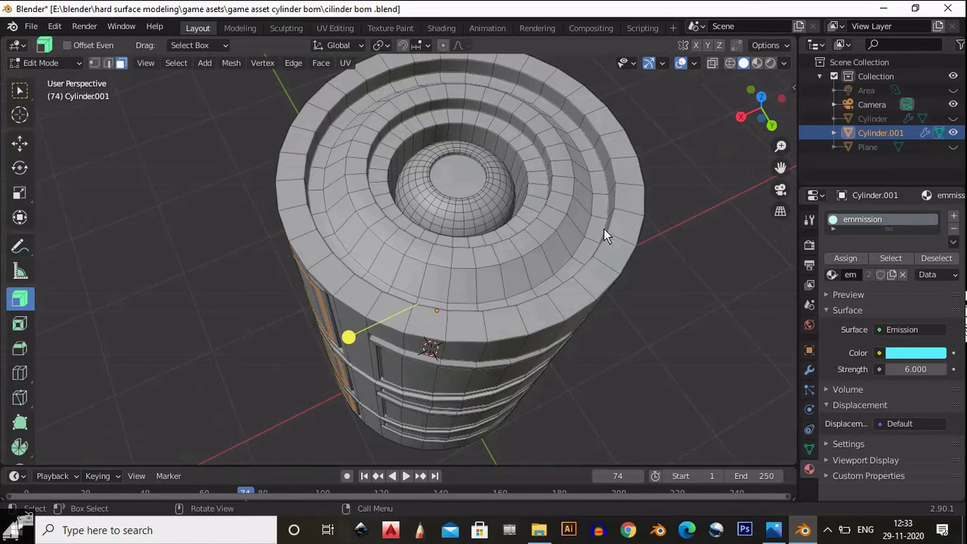
left_click(627, 209, "alt")
scroll(585, 306, "down", 2)
key("i")
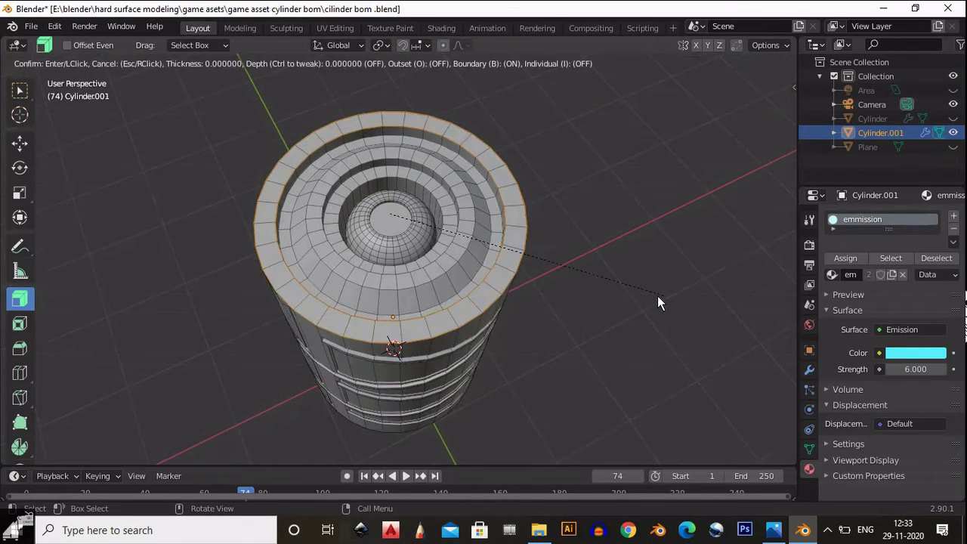
left_click(656, 295)
left_click(130, 418)
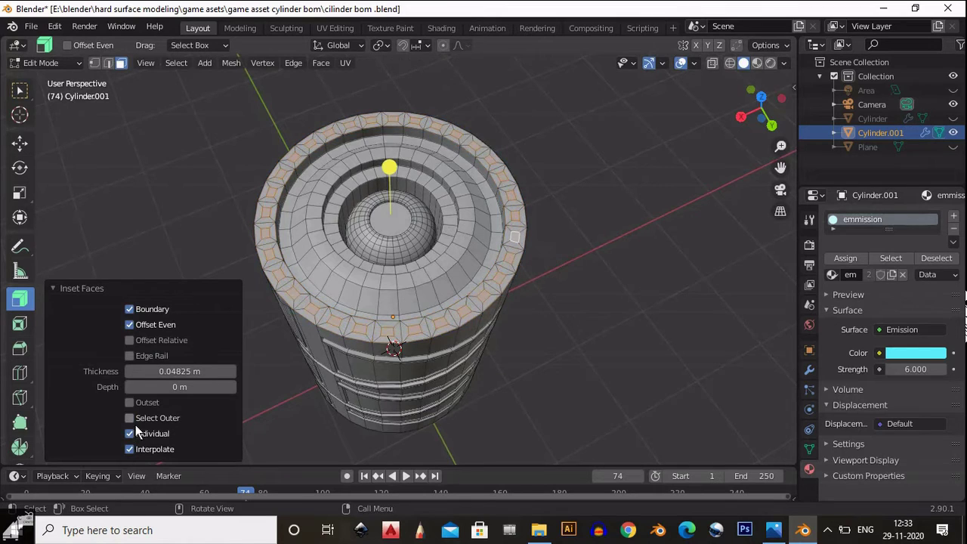
left_click(130, 434)
Step: Set the rim faces' inset thickness to 0.025 m
scroll(532, 403, "up", 2)
left_click(193, 373)
left_click_drag(193, 373, 145, 378)
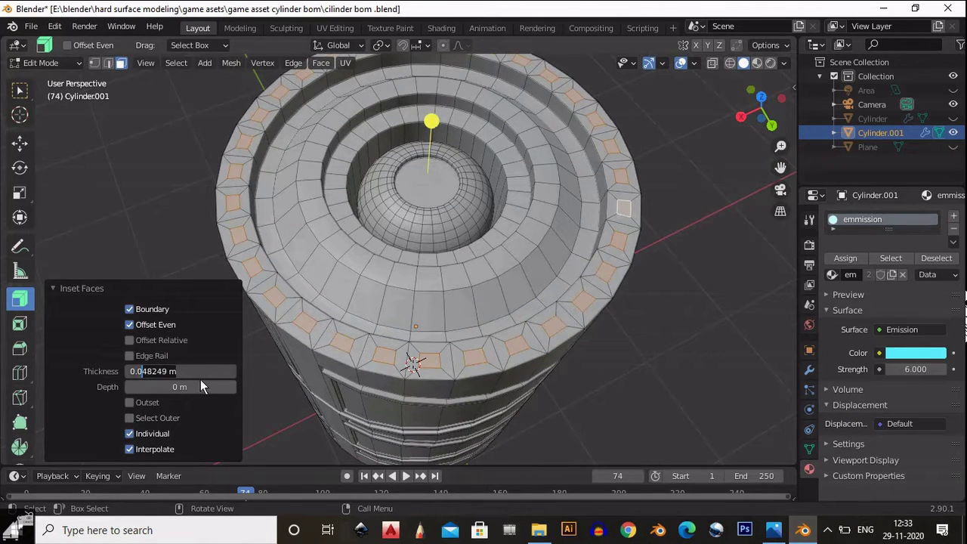
type("25")
left_click(107, 358)
Step: Extrude the inset rim faces inward along their normals with an offset of -0.02 m
scroll(496, 266, "down", 1)
key("alt+s")
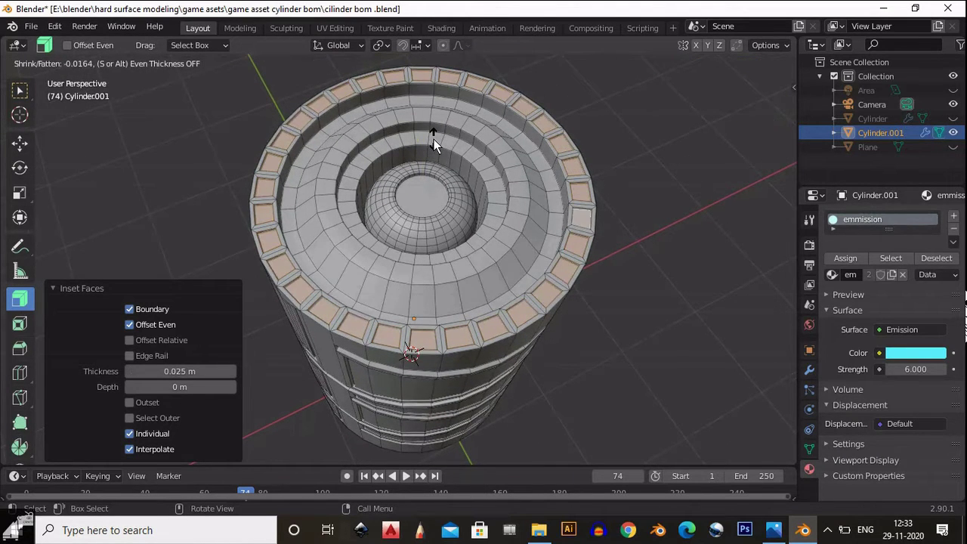
left_click(433, 139)
middle_click_drag(405, 253, 477, 206)
middle_click_drag(477, 206, 474, 290)
middle_click_drag(475, 290, 559, 296)
middle_click_drag(559, 296, 507, 268, "ctrl")
double_click(157, 423)
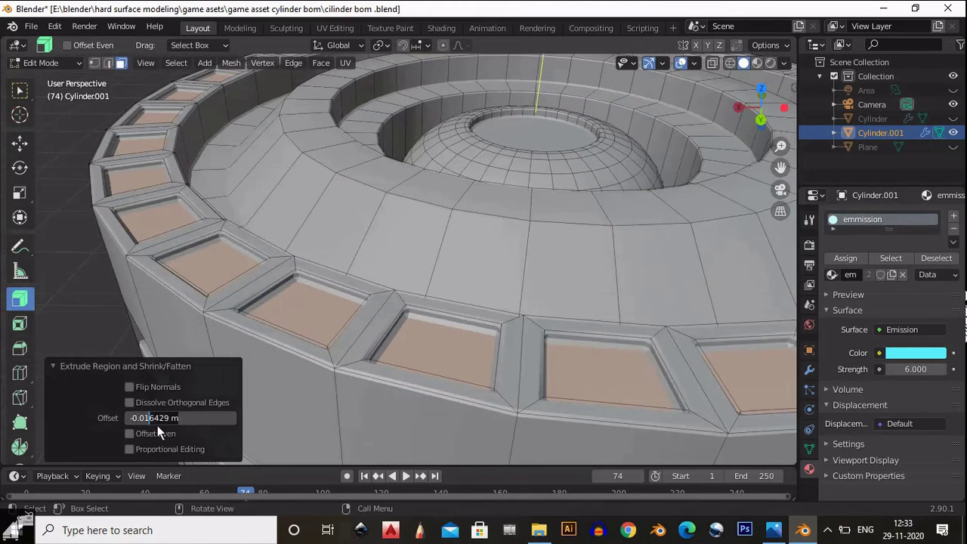
key("Return")
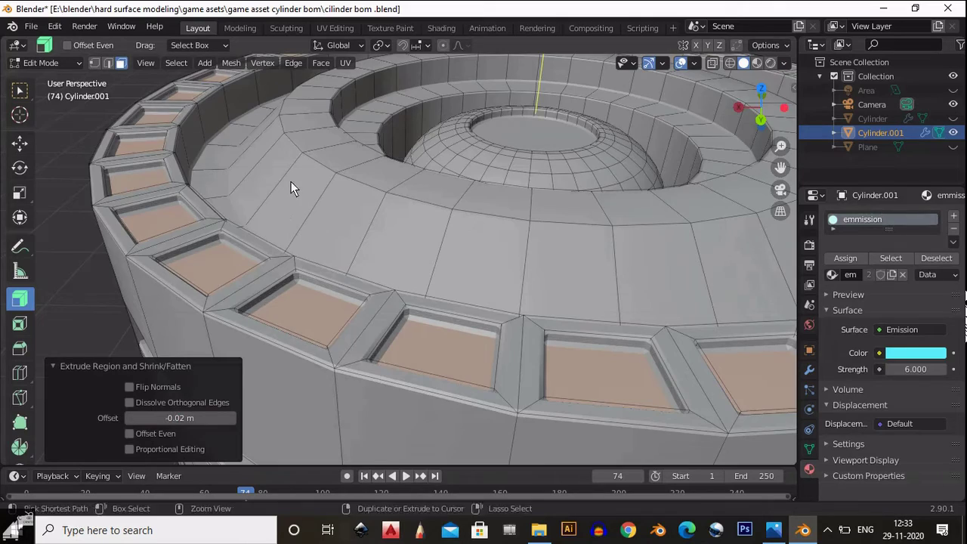
Step: Add three evenly spaced loop cuts around the sloped outer ring of the top cap, without sliding them
middle_click_drag(290, 181, 302, 261, "ctrl")
middle_click_drag(302, 261, 462, 237)
key("Tab")
key("Tab")
scroll(434, 265, "up", 3)
key("ctrl+r")
scroll(460, 267, "up", 2)
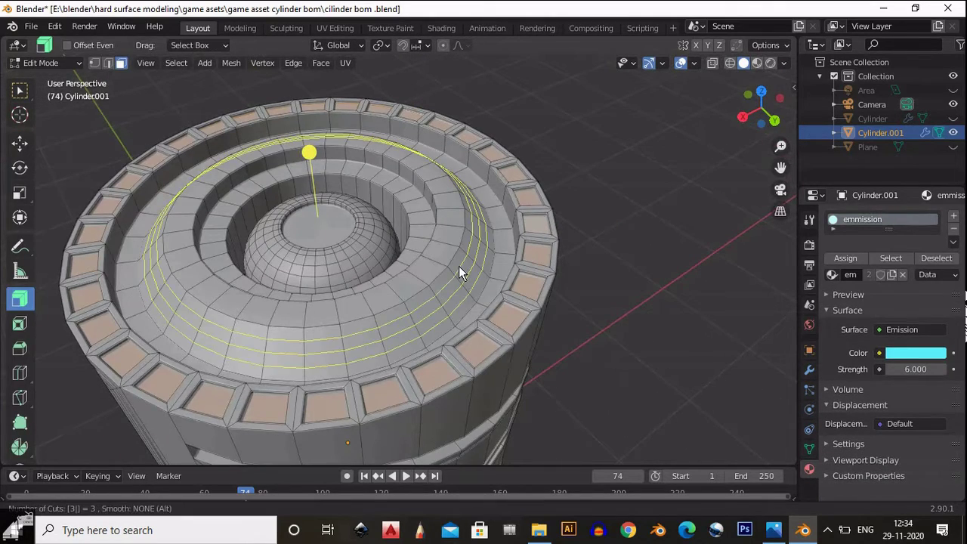
left_click(459, 267)
right_click(460, 268)
Step: Bevel the three new edge loops on the cap's sloped ring with a width of 0.01 m and one segment
middle_click_drag(464, 302, 490, 242, "ctrl")
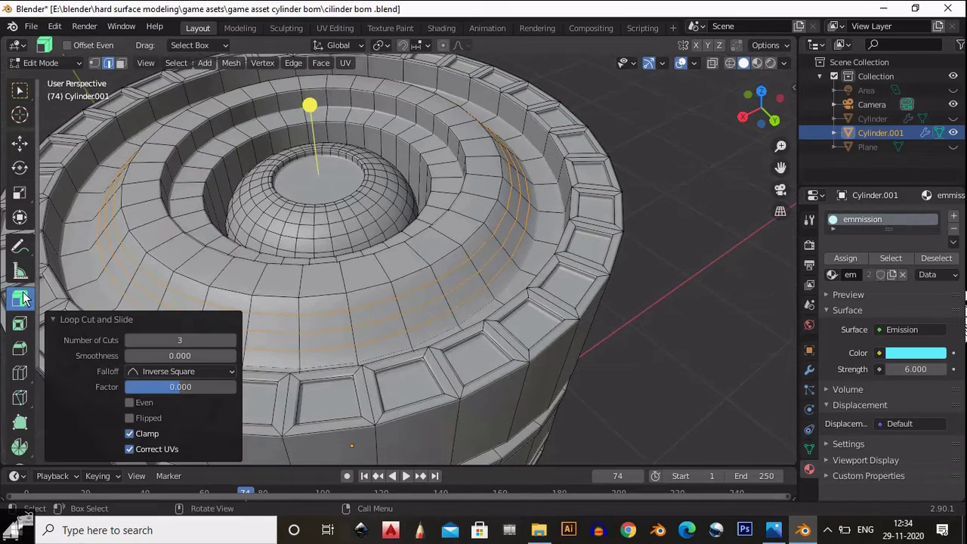
left_click(23, 348)
middle_click_drag(378, 198, 429, 265, "shift")
scroll(428, 265, "down", 1)
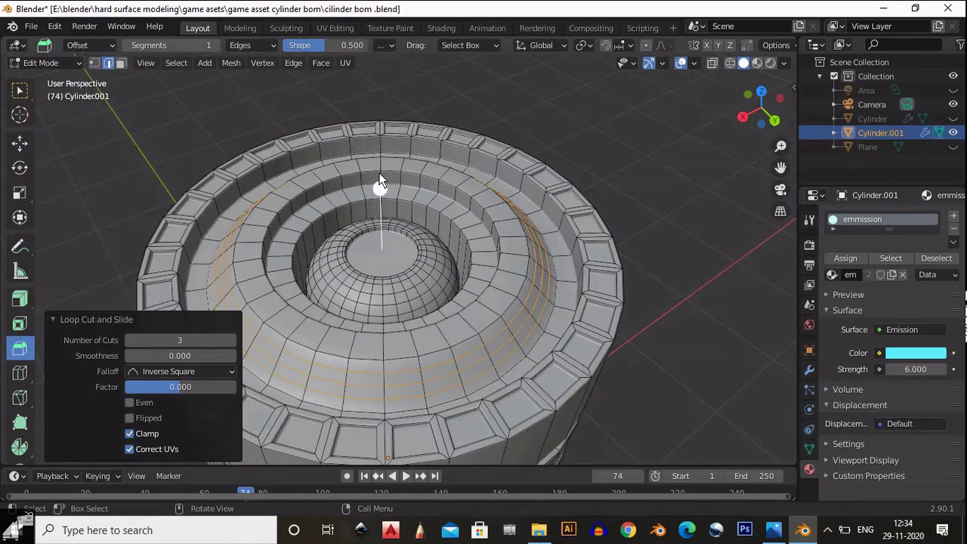
left_click_drag(380, 180, 382, 179)
left_click(382, 179)
middle_click_drag(455, 261, 209, 245)
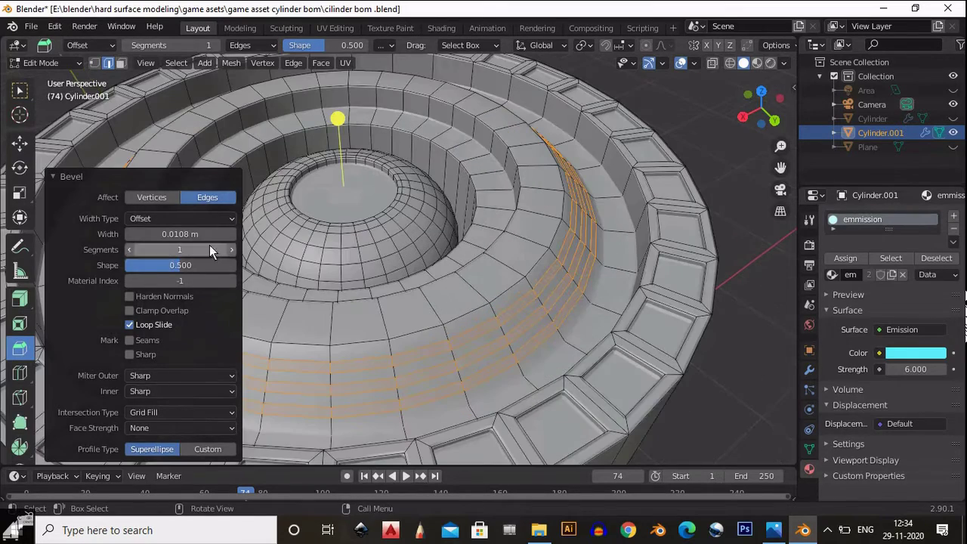
key("Return")
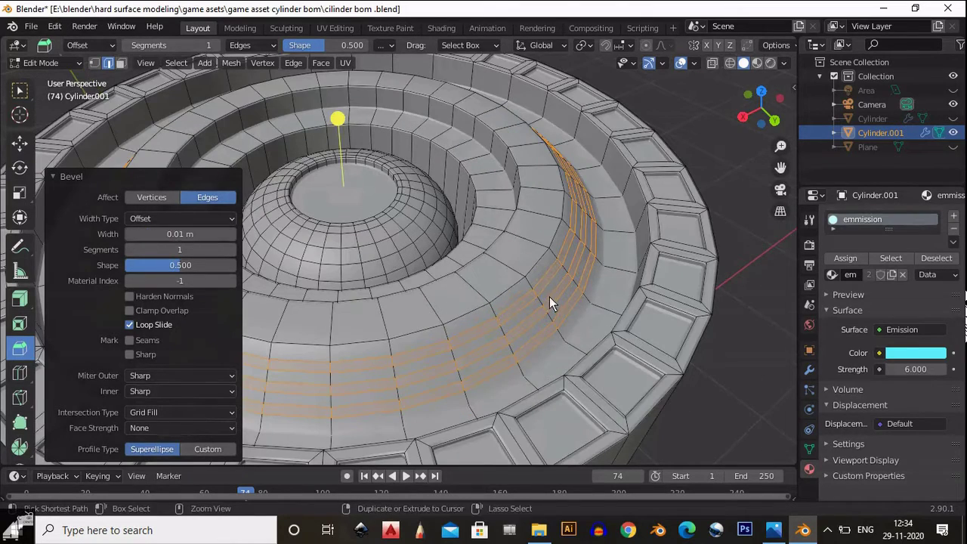
Step: Extrude the three bevelled strips inward along their normals with an offset of -0.02 m to form grooves
middle_click_drag(549, 296, 574, 273)
left_click(20, 297)
middle_click_drag(463, 158, 508, 177)
mouse_move(457, 150)
left_mouse_down()
mouse_move(462, 138)
mouse_move(465, 156)
left_mouse_up()
middle_click_drag(499, 202, 605, 336)
scroll(600, 225, "down", 2)
scroll(609, 315, "down", 3)
scroll(604, 336, "up", 4)
left_click(192, 417)
left_click_drag(192, 418, 153, 417)
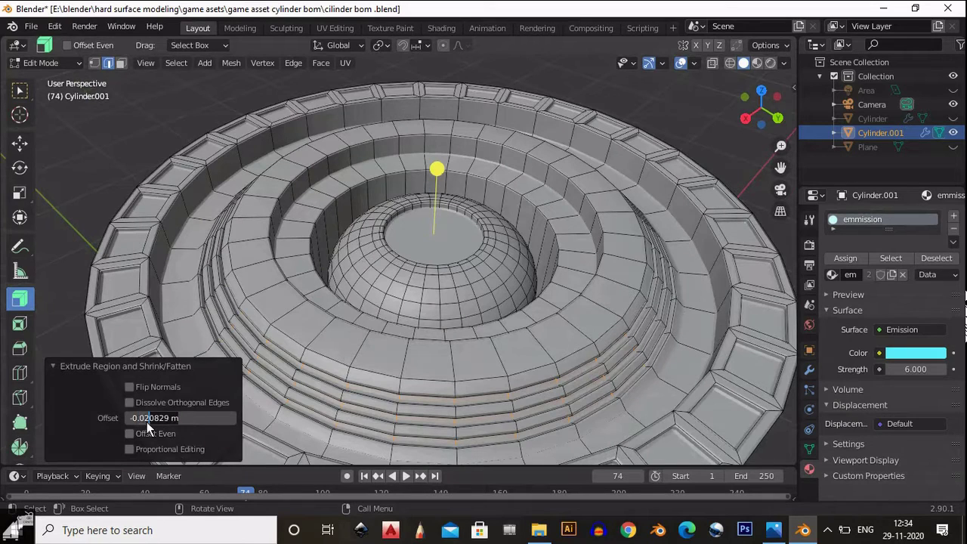
key("Return")
Step: Examine the cylinder's grooved cap and panelled body in object mode from several angles
scroll(558, 299, "down", 4)
left_click(825, 531)
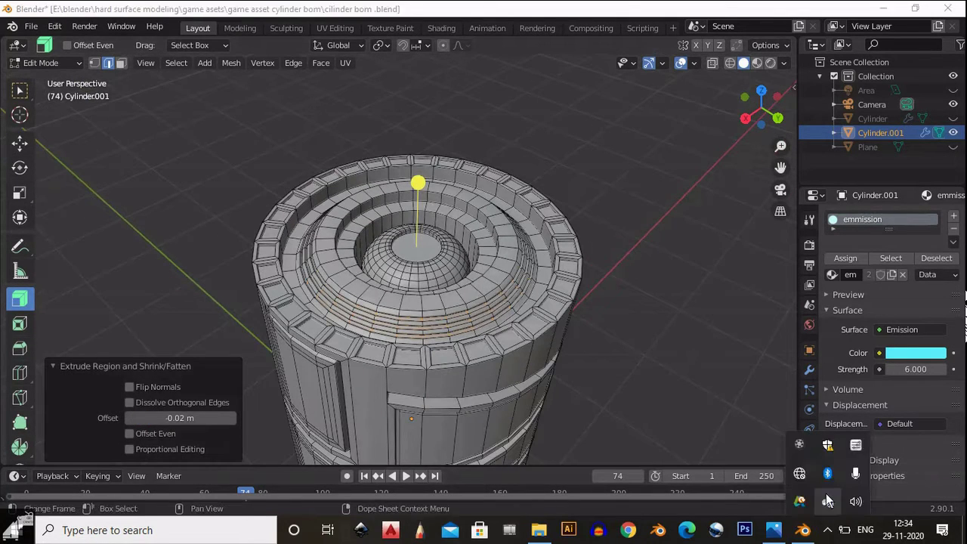
middle_click_drag(595, 389, 538, 400)
key("Tab")
scroll(532, 321, "down", 2)
middle_click_drag(537, 400, 494, 337)
scroll(546, 341, "down", 3)
scroll(493, 337, "down", 2)
middle_click_drag(499, 375, 511, 342)
middle_click_drag(532, 408, 529, 302)
key("Tab")
middle_click_drag(491, 274, 611, 203)
scroll(611, 203, "up", 5)
scroll(605, 287, "down", 4)
key("Tab")
scroll(506, 328, "down", 1)
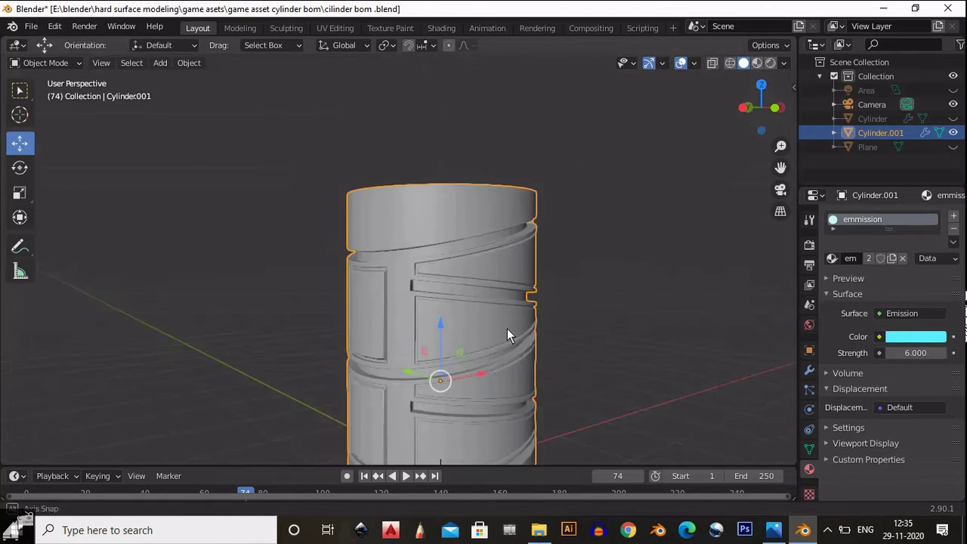
middle_click_drag(507, 329, 483, 263, "shift")
middle_click_drag(484, 262, 431, 259)
middle_click_drag(511, 253, 540, 274, "shift")
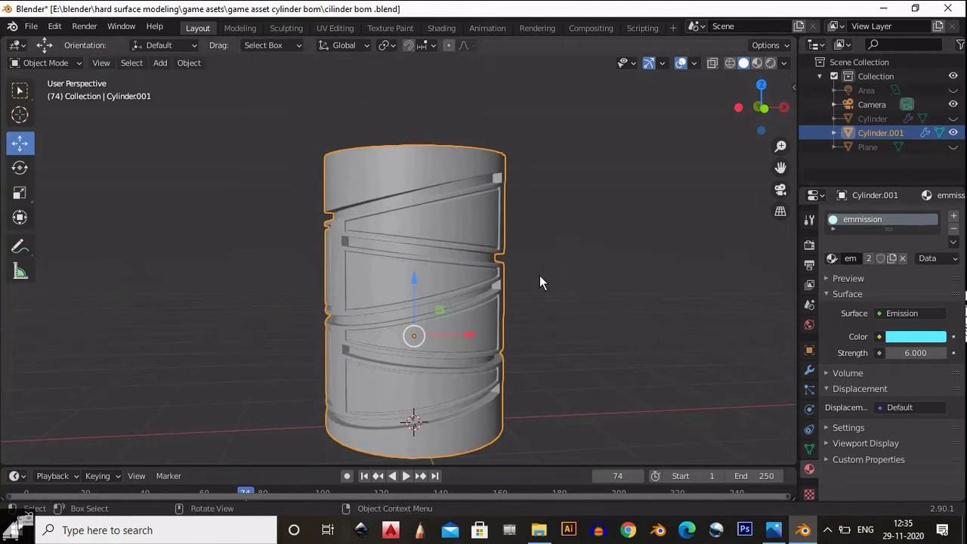
Step: Add a second material slot to the cylinder with a new material named "metal black new"
left_click(953, 216)
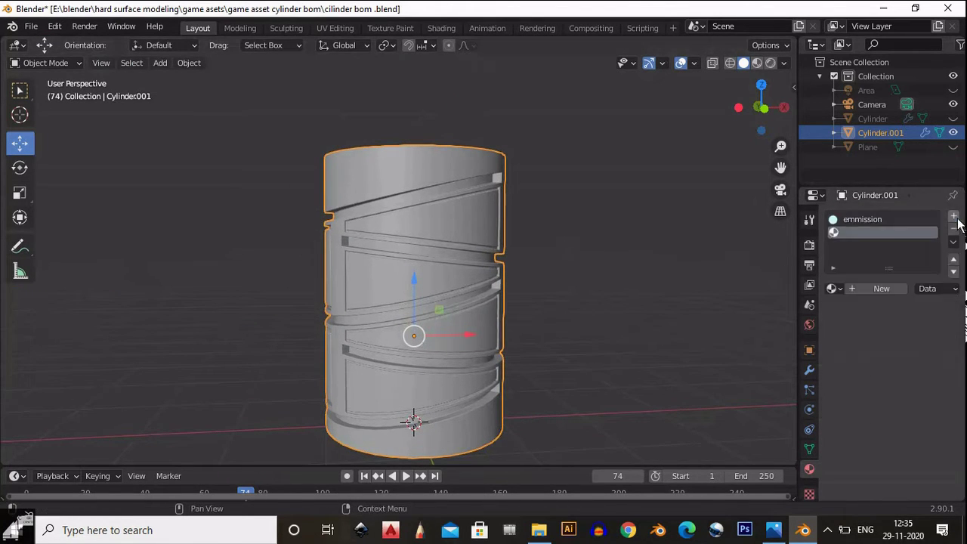
left_click(880, 289)
double_click(864, 291)
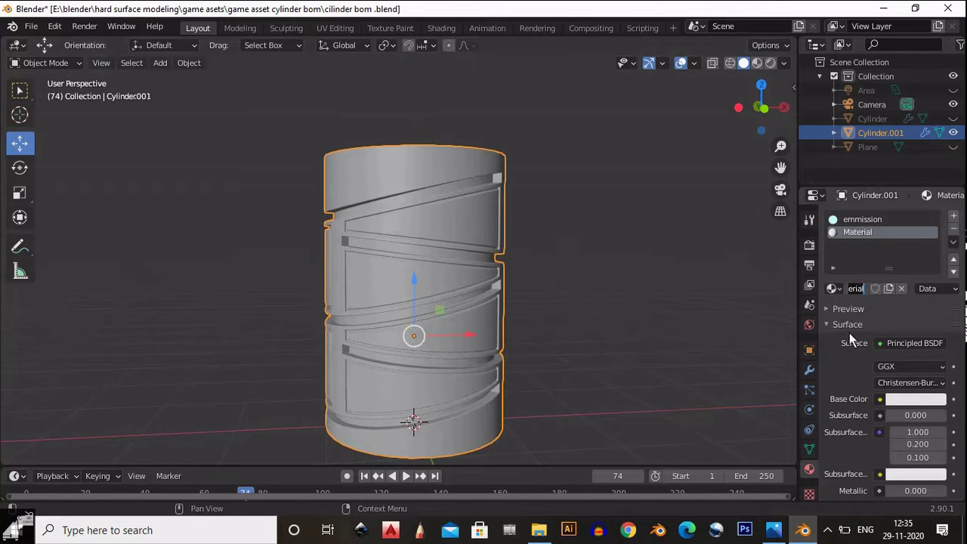
type("metal b")
type("lack")
key("Return")
type("new")
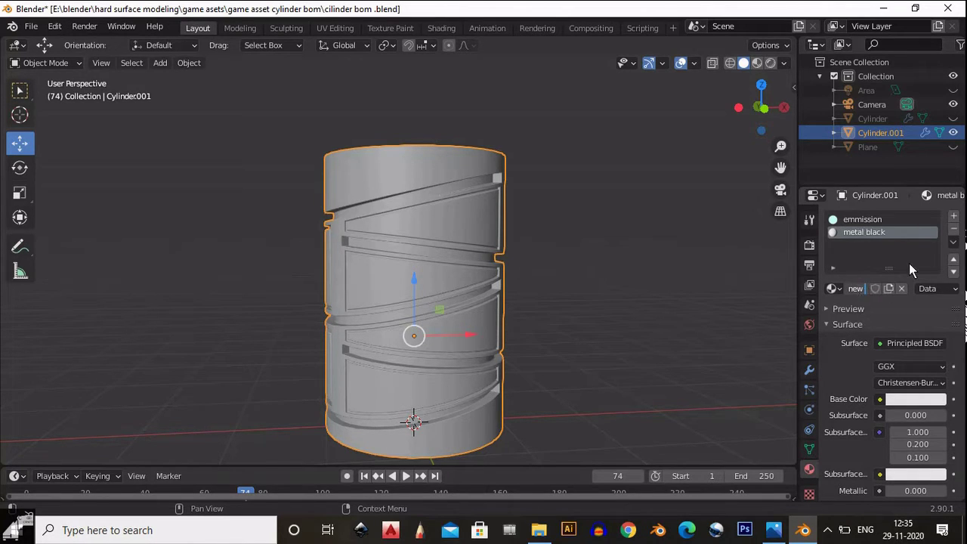
key("Return")
Step: Open the UV Editing workspace with a UV Editor beside the model and select the whole mesh to inspect its UV layout
scroll(448, 239, "down", 1)
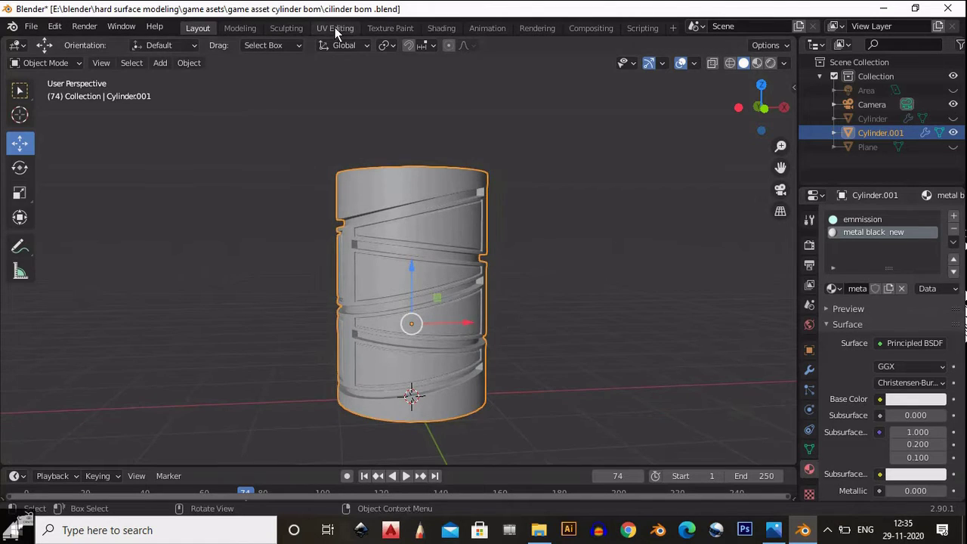
left_click(335, 28)
left_click(17, 45)
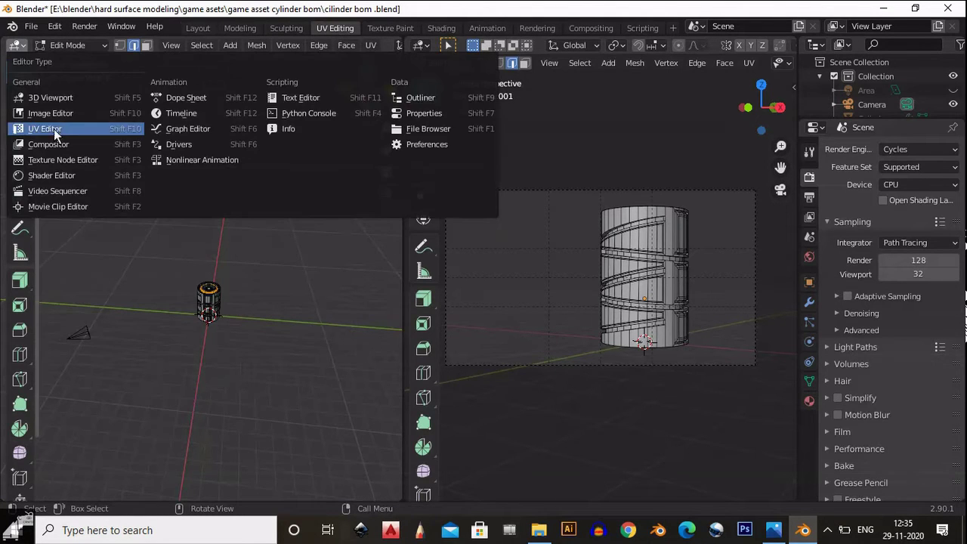
left_click(61, 130)
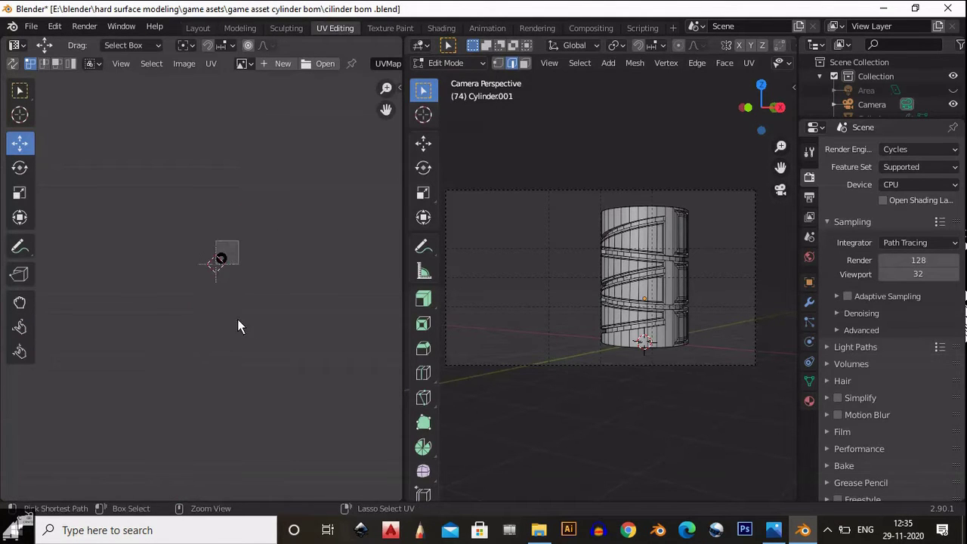
scroll(240, 332, "up", 10)
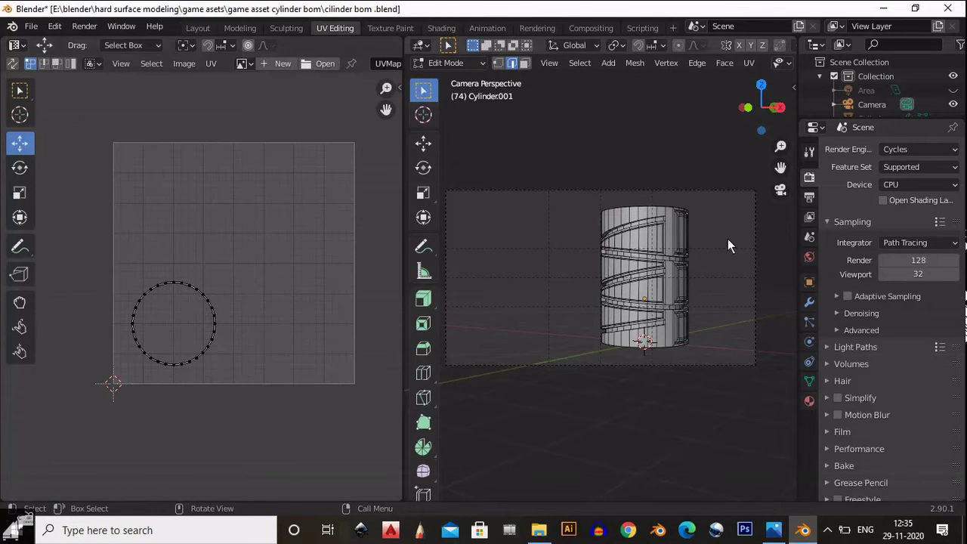
left_click(780, 189)
key("a")
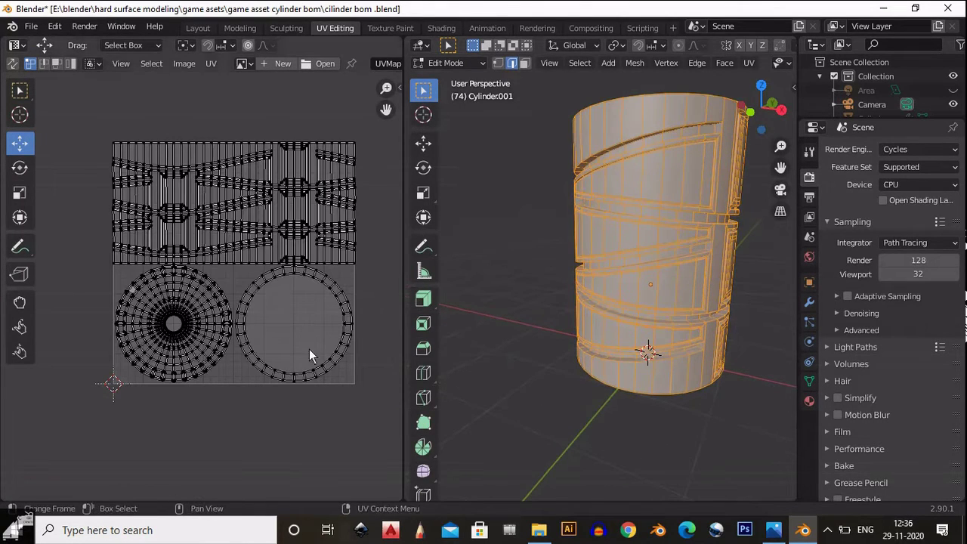
middle_click_drag(558, 247, 594, 258)
scroll(665, 271, "up", 3)
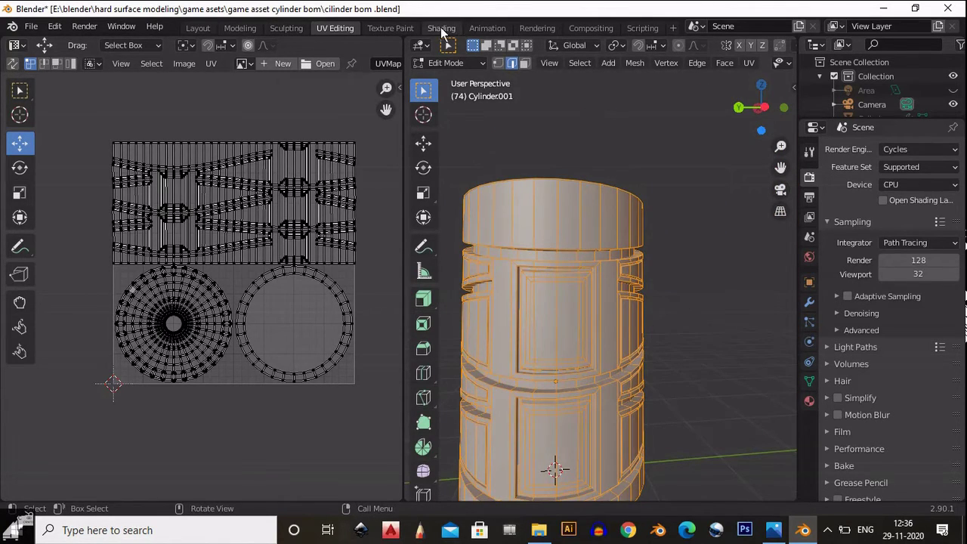
Step: Open the Shading workspace and switch the node editor from World to Object shading to show the "metal black new" nodes
left_click(441, 28)
left_click(209, 310)
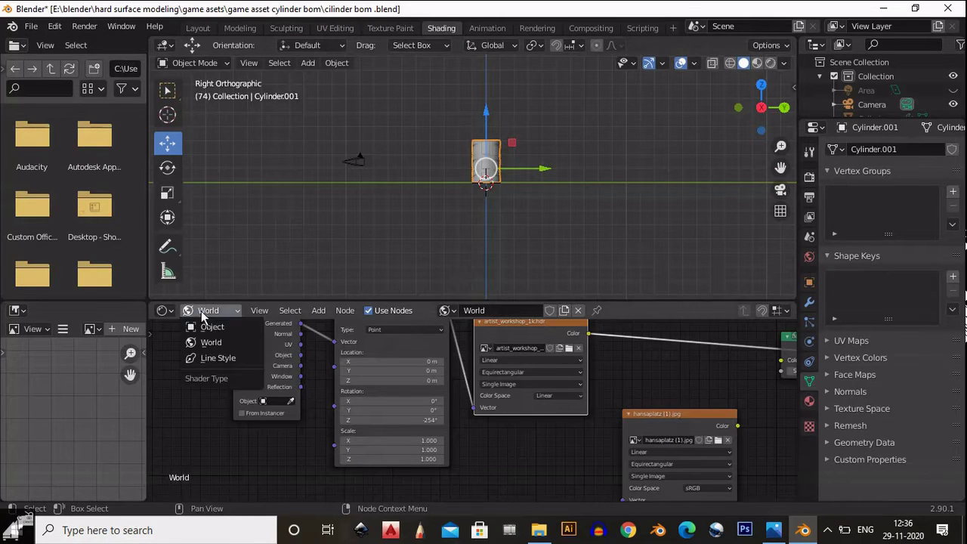
left_click(204, 324)
middle_click_drag(511, 428, 256, 410)
scroll(448, 398, "up", 4)
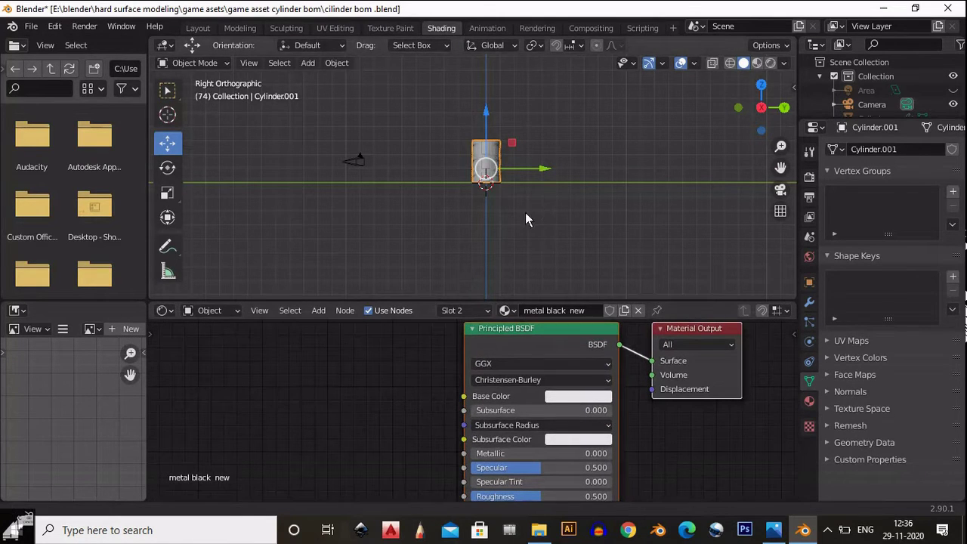
Step: Show the cylinder in material preview and remove its "emmission" material slot
scroll(536, 189, "up", 7)
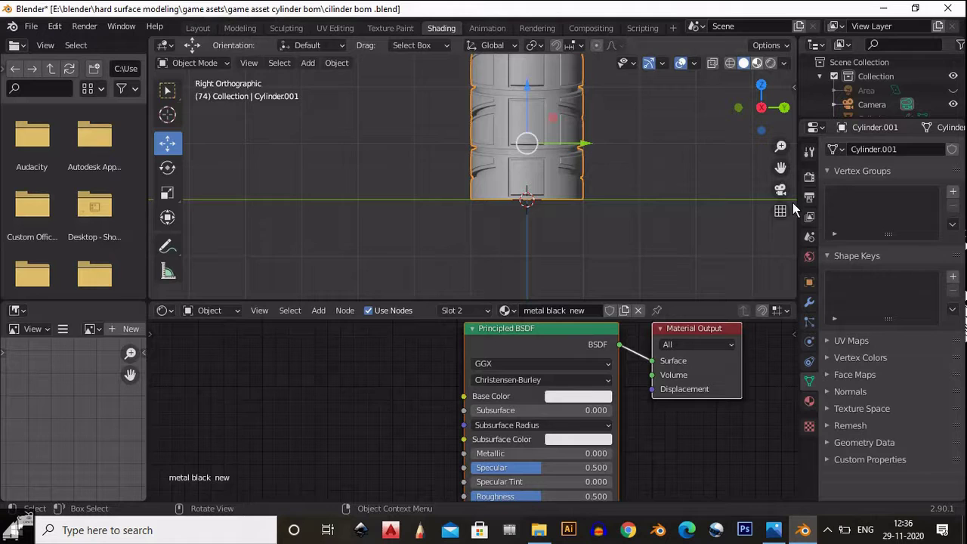
middle_click_drag(687, 195, 574, 263, "ctrl")
left_click(809, 180)
left_click(810, 401)
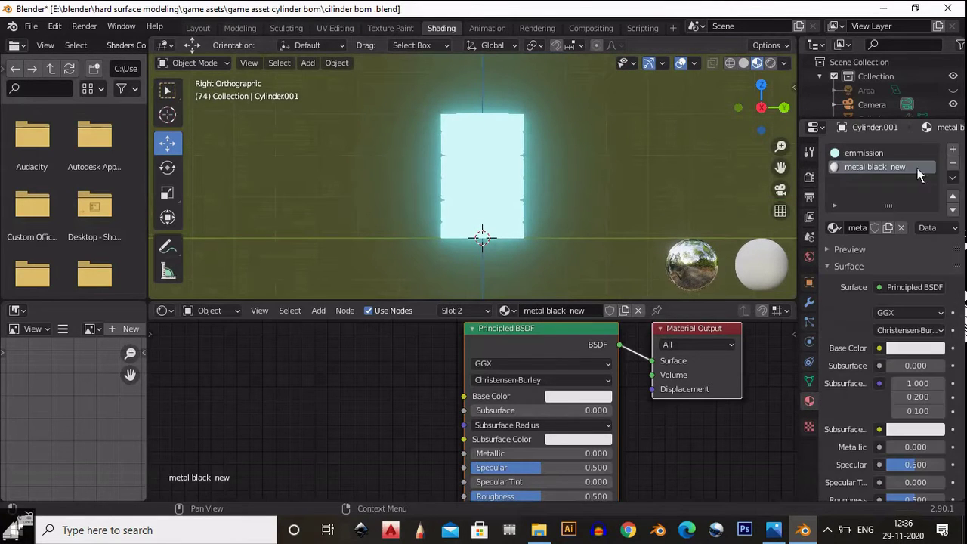
left_click(909, 154)
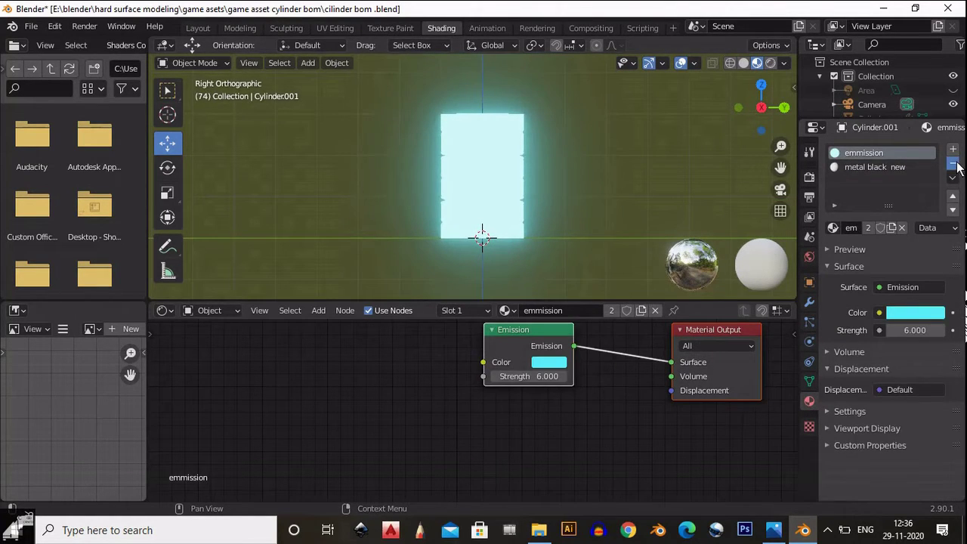
left_click(952, 163)
middle_click_drag(514, 182, 597, 251, "ctrl")
left_click(555, 182)
Step: Set the "metal black new" base color to a mid grey with value about 0.495 and its metallic to 0.7
middle_click_drag(565, 404, 515, 379)
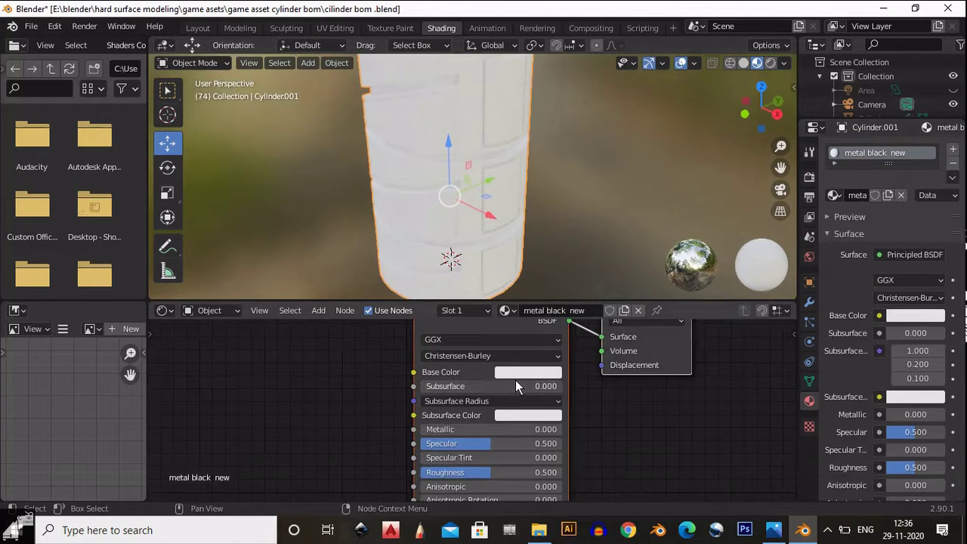
left_click(517, 374)
left_click_drag(607, 219, 607, 233)
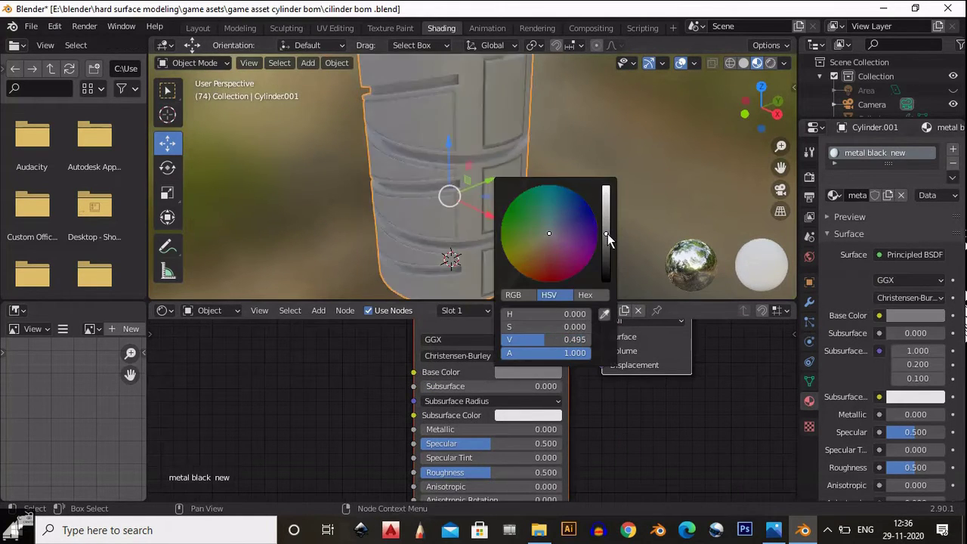
left_click_drag(439, 429, 534, 429)
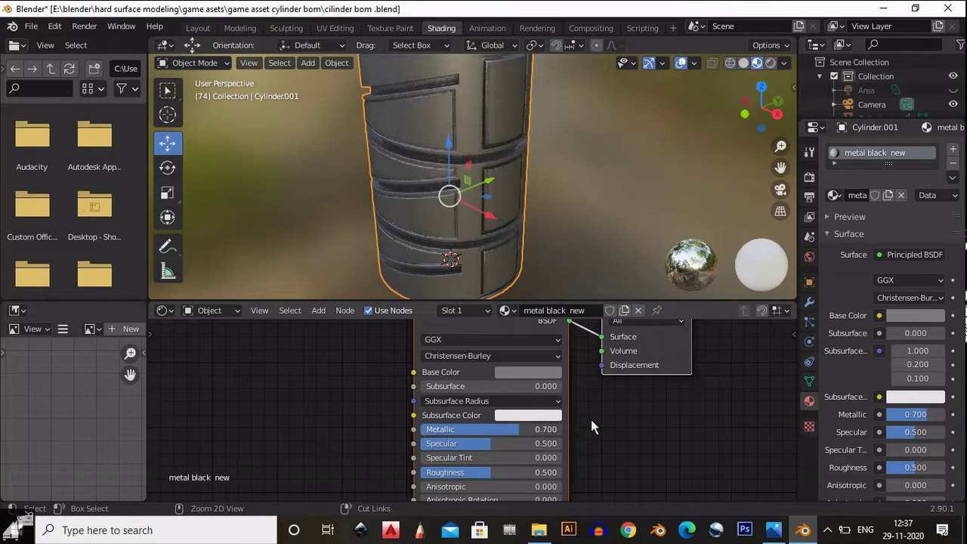
Step: Set the Principled BSDF roughness to 0.4 and check the metal on the cylinder
middle_click_drag(495, 465, 492, 417)
mouse_move(485, 424)
left_mouse_down("ctrl")
mouse_move(461, 438)
mouse_move(482, 417)
left_mouse_up("ctrl")
left_click_drag(526, 381, 516, 383, "ctrl")
scroll(520, 228, "down", 4)
middle_click_drag(519, 228, 532, 230)
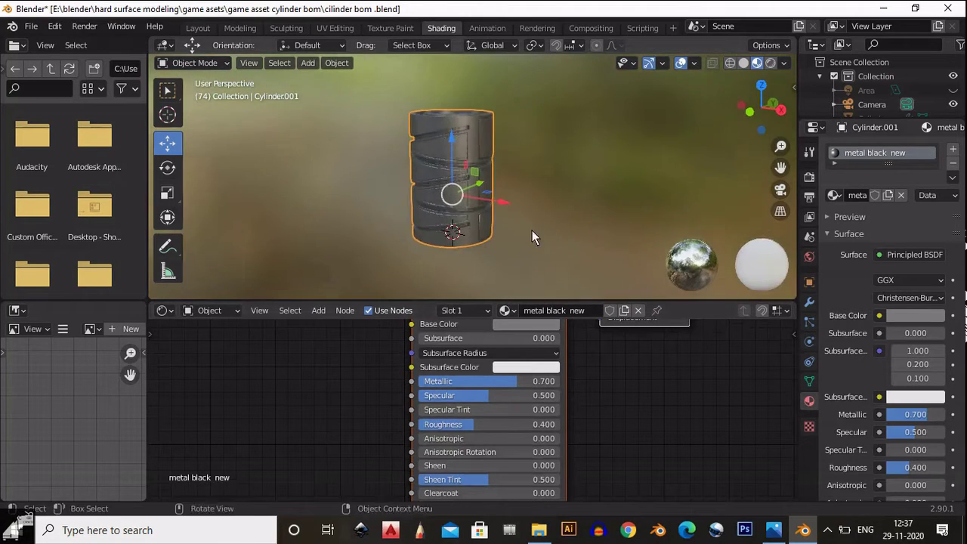
scroll(551, 207, "up", 2)
scroll(551, 207, "up", 1)
Step: Bring the MetalSpotty specular JPG into the material as an image texture and place a MixRGB node before the Principled BSDF
middle_click_drag(607, 367, 712, 408)
scroll(712, 408, "down", 6)
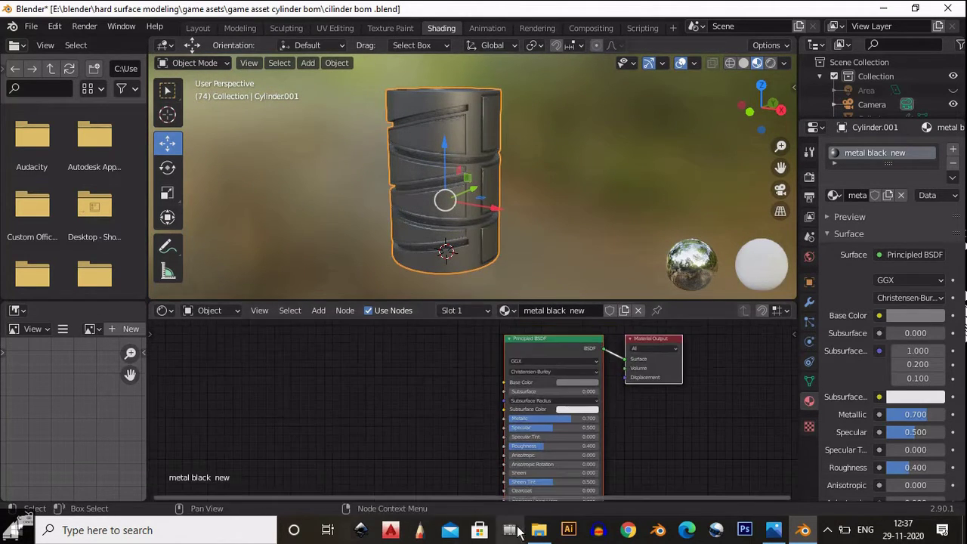
left_click(539, 530)
left_click_drag(426, 162, 243, 375)
key("shift+a")
mouse_move(350, 428)
left_click(419, 411)
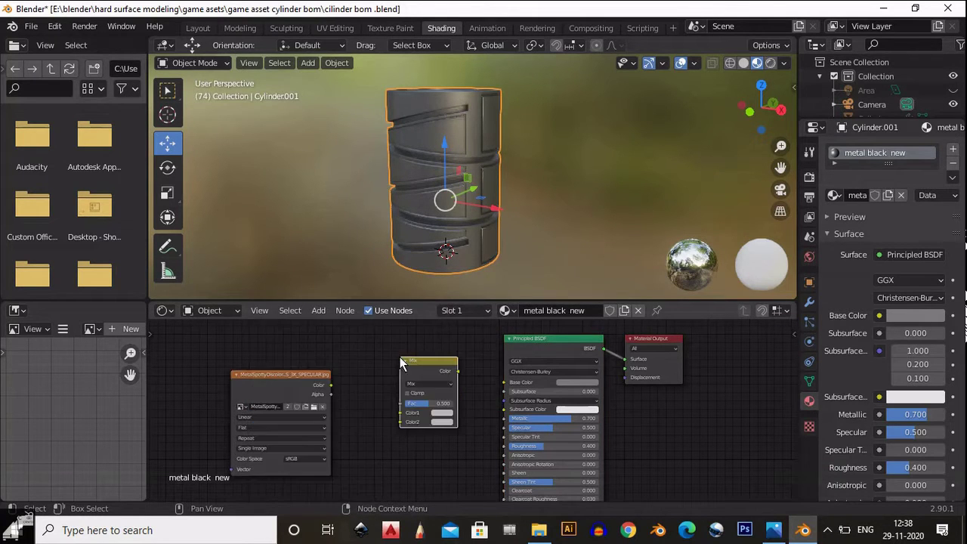
left_click(400, 357)
Step: Connect the texture's color to the Mix node's Color1, set Color2 to black, and feed the mix into Base Color
left_click_drag(330, 385, 401, 413)
left_click(439, 423)
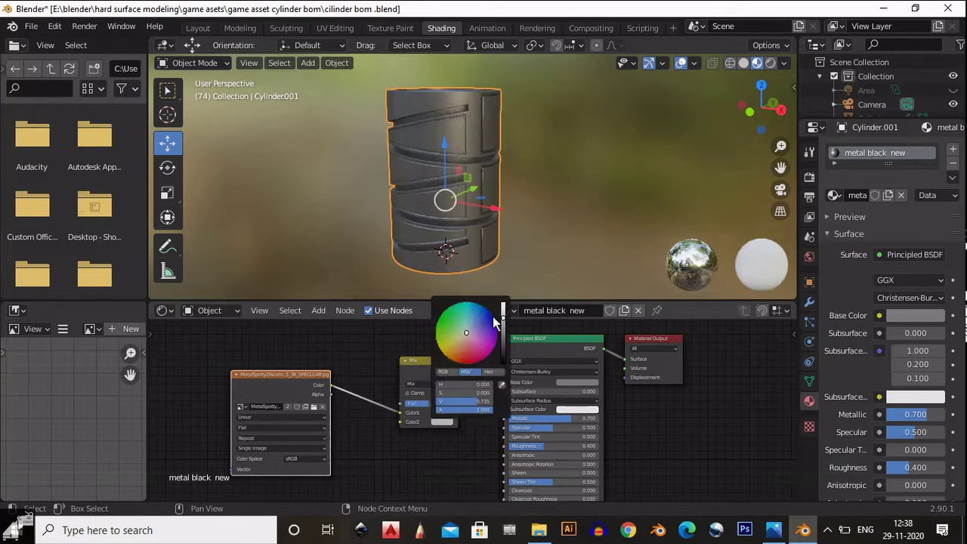
left_click_drag(502, 321, 504, 382)
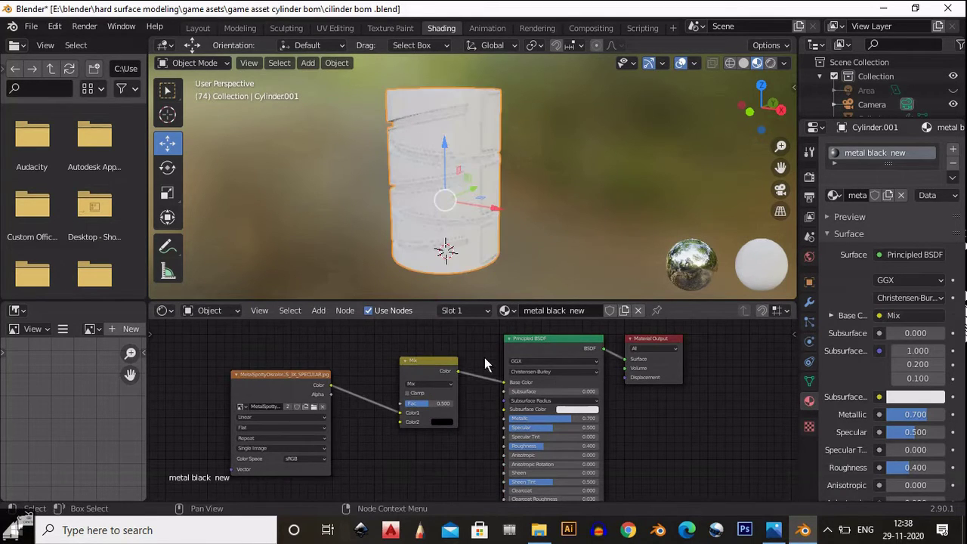
middle_click_drag(521, 390, 492, 389)
scroll(490, 389, "up", 1)
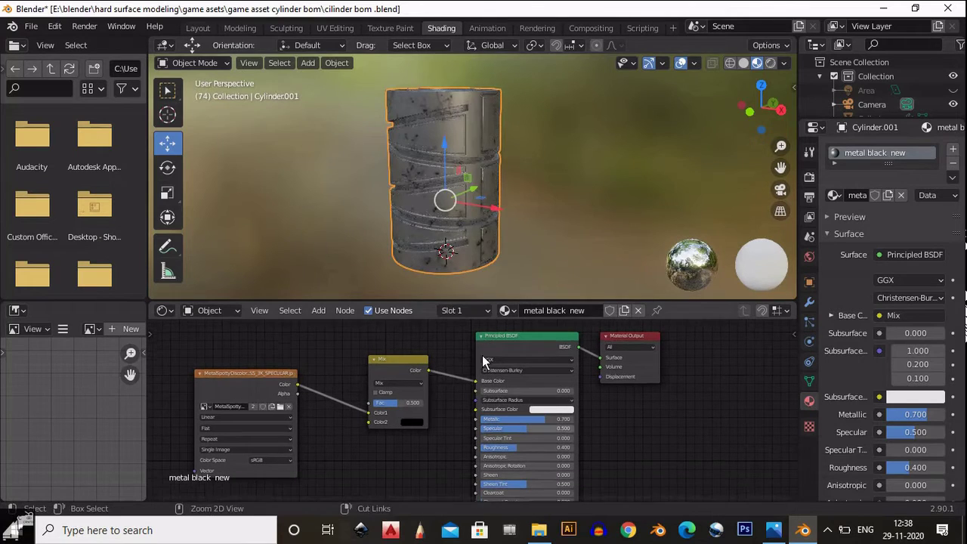
Step: Bring the MetalSpotty NRM16 image into the material as an image texture and place it below the existing texture
scroll(519, 192, "up", 6)
mouse_move(518, 192)
middle_mouse_down()
mouse_move(571, 151)
mouse_move(583, 153)
mouse_move(532, 203)
middle_mouse_up()
left_click(540, 531)
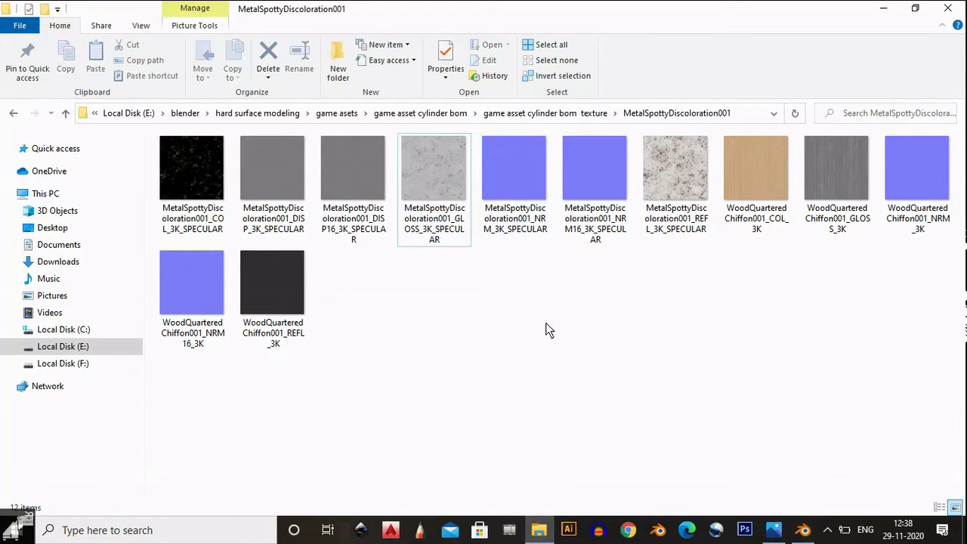
left_click(524, 193)
left_click(598, 174)
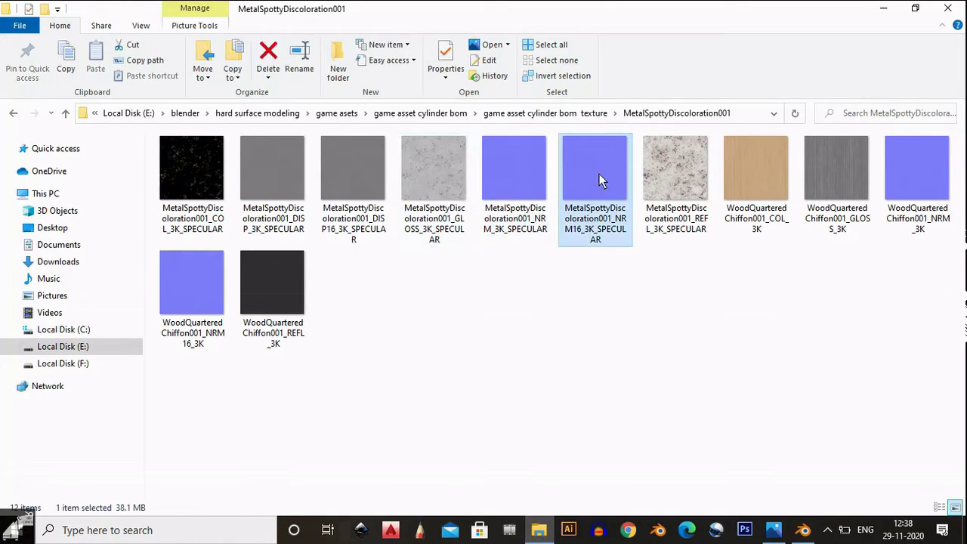
left_click_drag(808, 538, 353, 455)
middle_click_drag(395, 413, 487, 344)
scroll(488, 355, "down", 4)
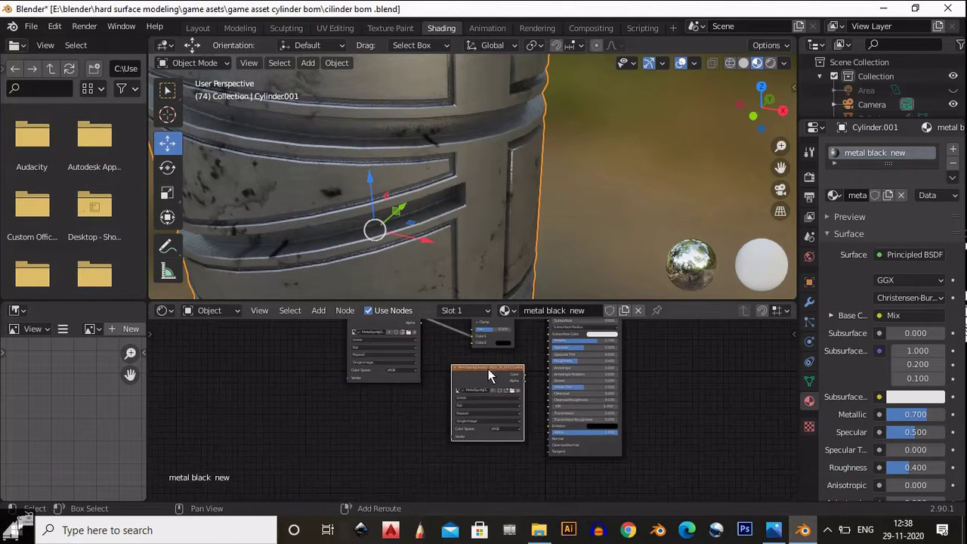
left_click_drag(488, 370, 318, 431)
Step: Add a Normal Map node, feed the new texture's color into it, and connect its output to the Principled BSDF's Normal
key("shift+a")
mouse_move(416, 413)
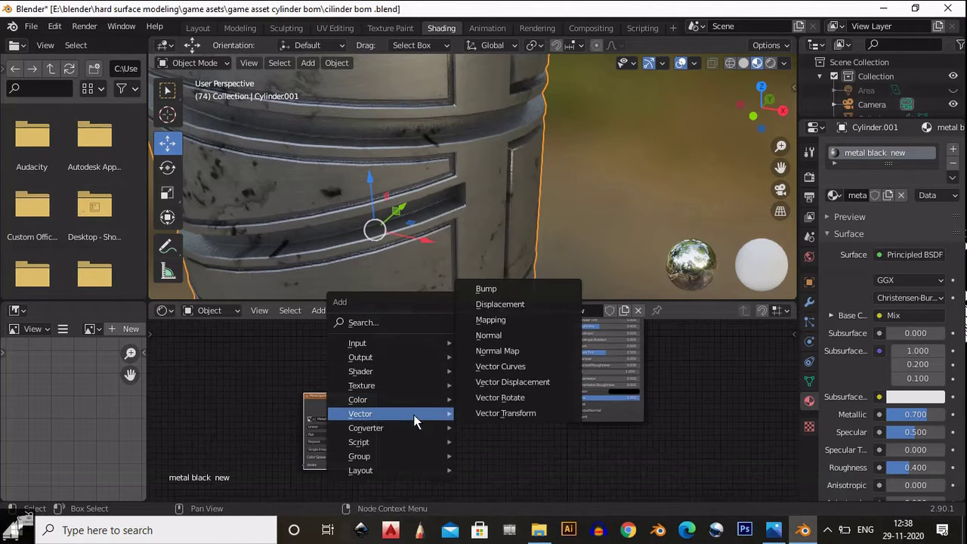
left_click(497, 350)
left_click(436, 402)
left_click_drag(377, 404, 435, 443)
left_click_drag(481, 413, 570, 404)
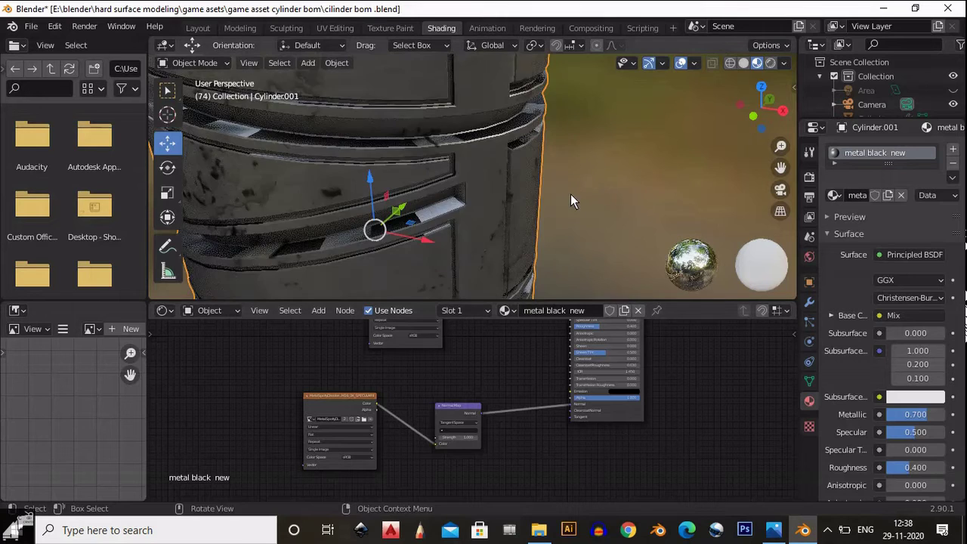
Step: Lower the Normal Map node's strength to just above zero
middle_click_drag(553, 160, 598, 202)
middle_click_drag(527, 494, 527, 462, "ctrl")
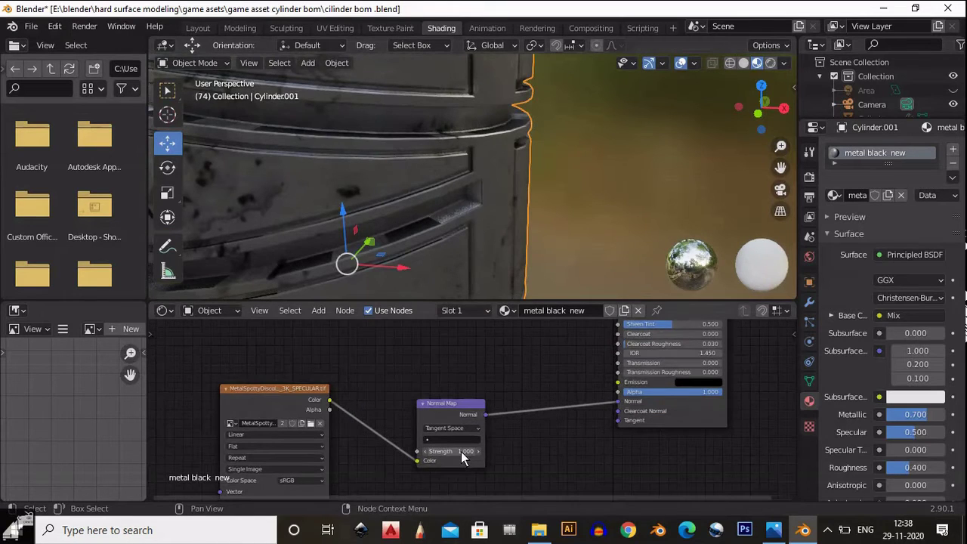
left_click_drag(460, 450, 450, 450)
left_click(450, 452)
left_click(494, 456)
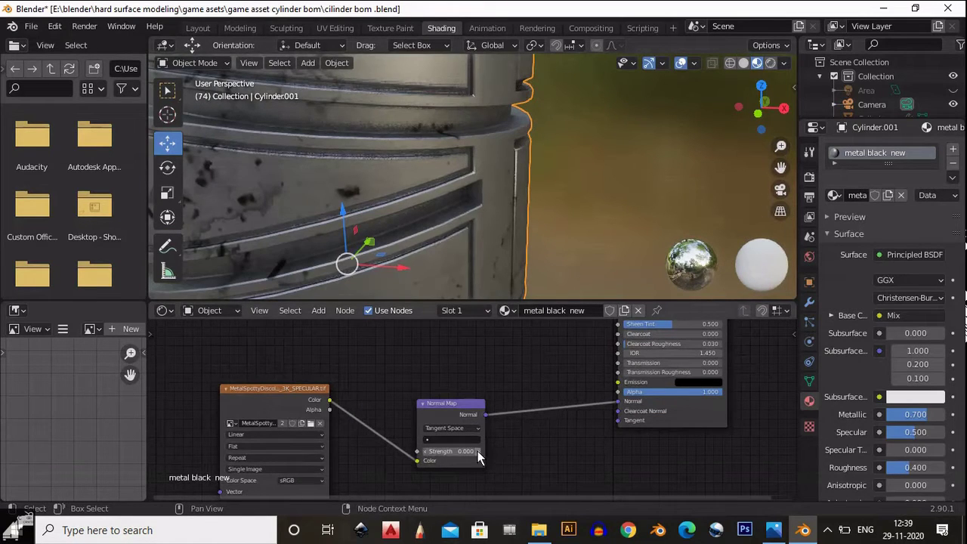
left_click(477, 451)
middle_click_drag(563, 355, 541, 514, "ctrl")
Step: Spread the nodes out, moving the specular texture and Mix nodes away from the Principled BSDF and the normal map pair lower down
left_click(539, 529)
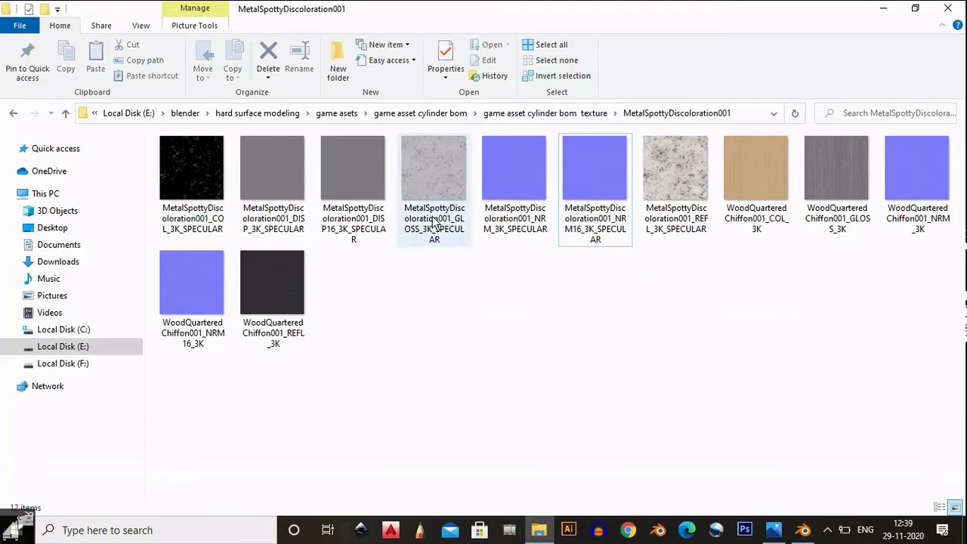
left_click(806, 530)
middle_click_drag(534, 378, 545, 497, "ctrl")
left_click_drag(553, 347, 453, 402)
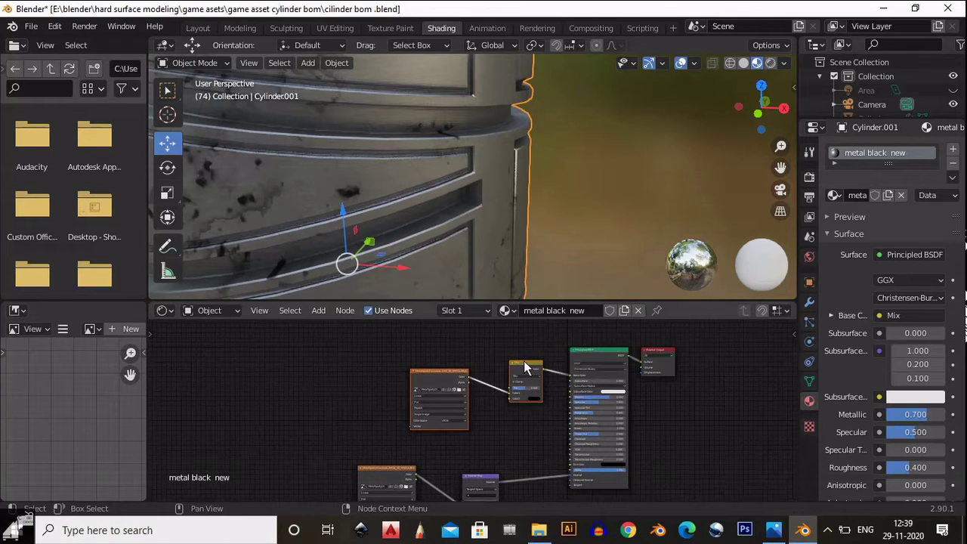
left_click_drag(523, 360, 442, 337)
scroll(521, 398, "down", 4)
middle_click_drag(521, 398, 525, 340)
left_click_drag(525, 369, 386, 442)
left_click_drag(441, 396, 386, 456)
Step: Add a Bump node and connect the specular texture's color to its Height input
key("shift+a")
mouse_move(448, 374)
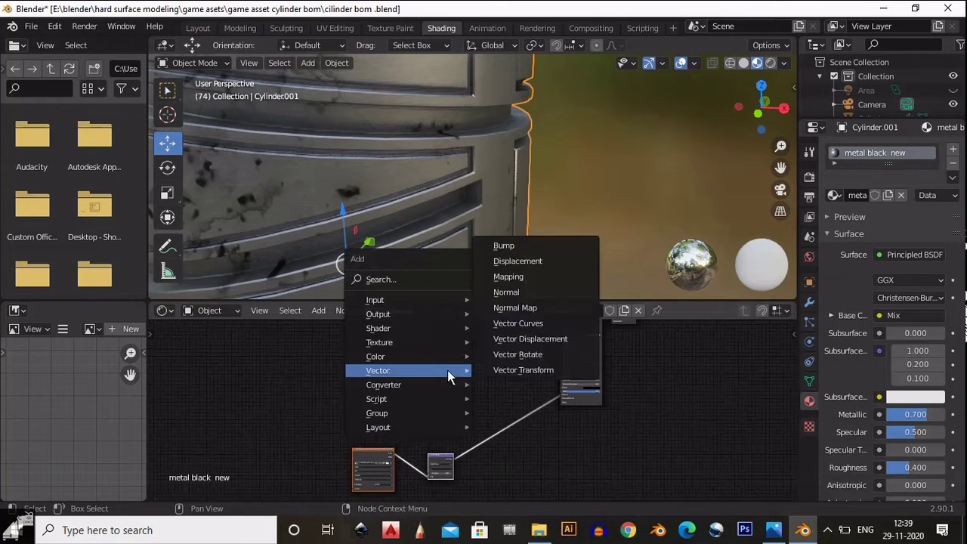
left_click(544, 248)
left_click(500, 363)
middle_click_drag(466, 380, 550, 436, "ctrl")
left_click(394, 378)
left_click_drag(393, 379, 551, 484)
Step: Connect the Bump node's Normal output to the Principled BSDF's Normal input
middle_click_drag(509, 435, 451, 348)
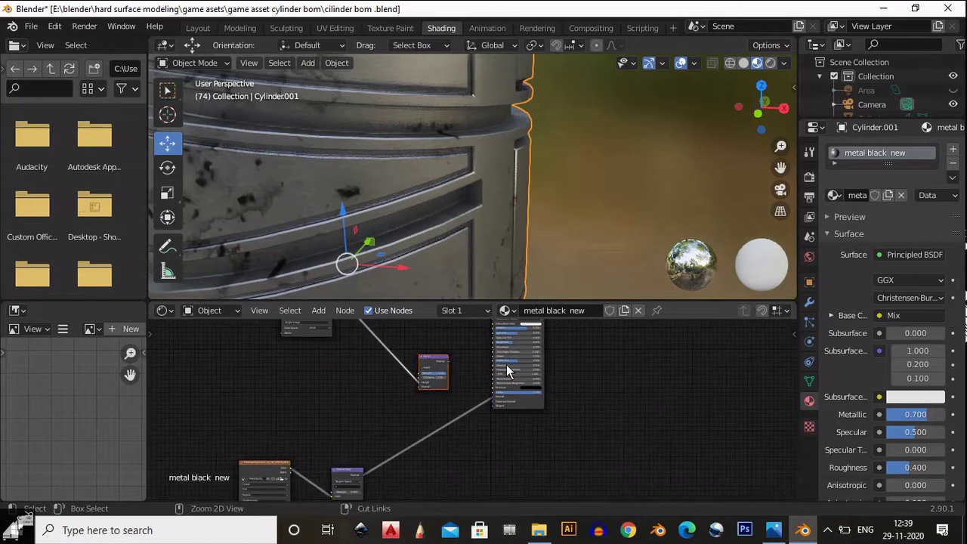
middle_click_drag(506, 364, 323, 469, "ctrl")
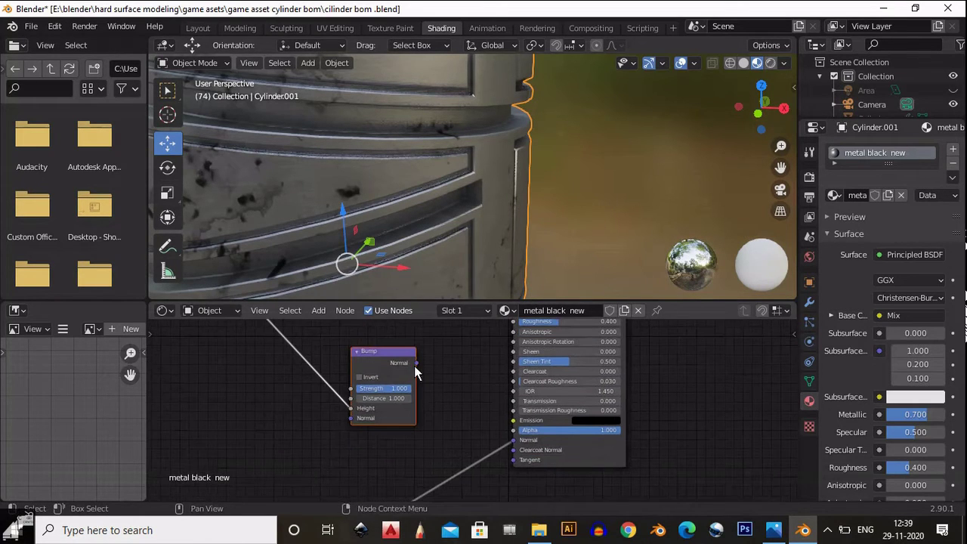
left_click_drag(416, 364, 513, 439)
left_click_drag(454, 436, 460, 406)
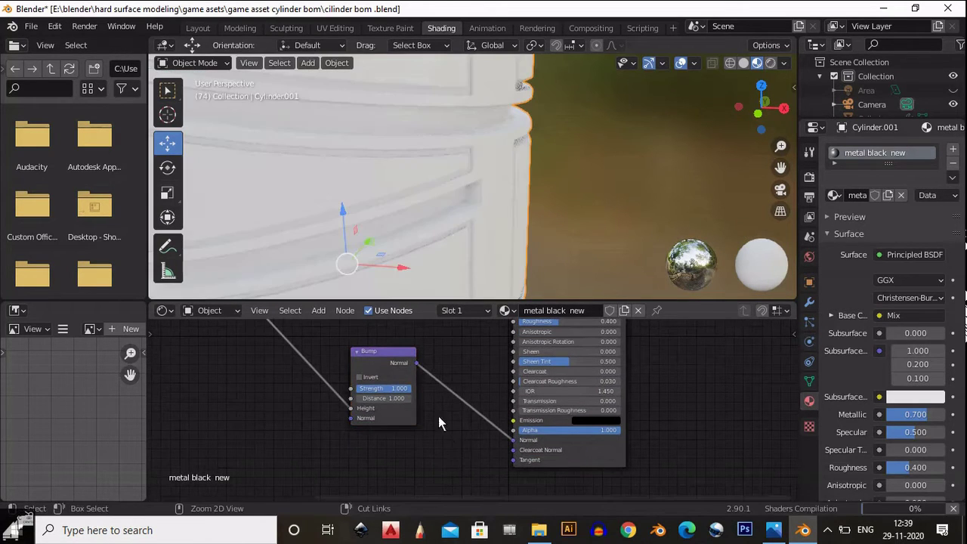
Step: Connect the Normal Map node's output to the Bump node's Normal input
scroll(476, 410, "down", 2)
middle_click_drag(479, 416, 647, 305)
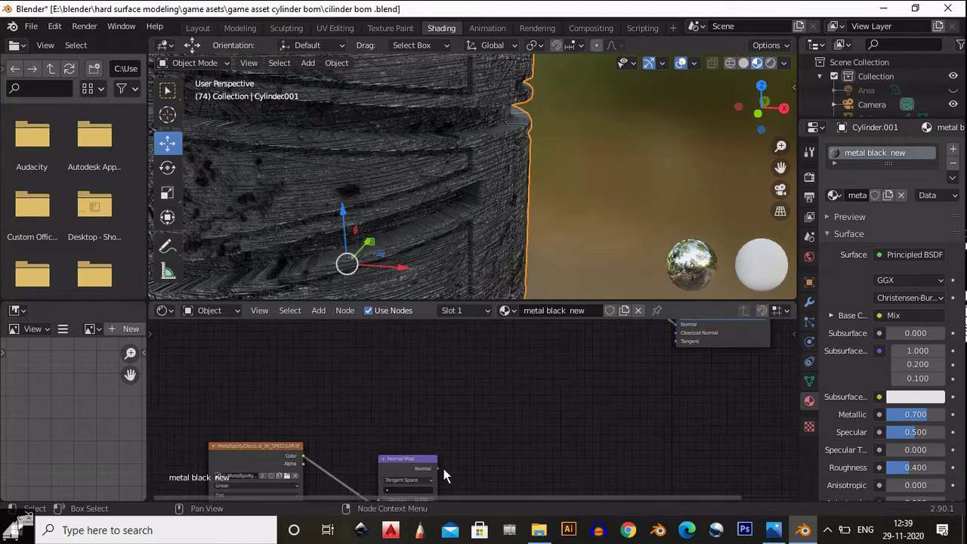
left_click_drag(436, 468, 545, 398)
middle_click_drag(461, 431, 429, 470)
scroll(429, 471, "down", 2)
left_click_drag(421, 487, 499, 363)
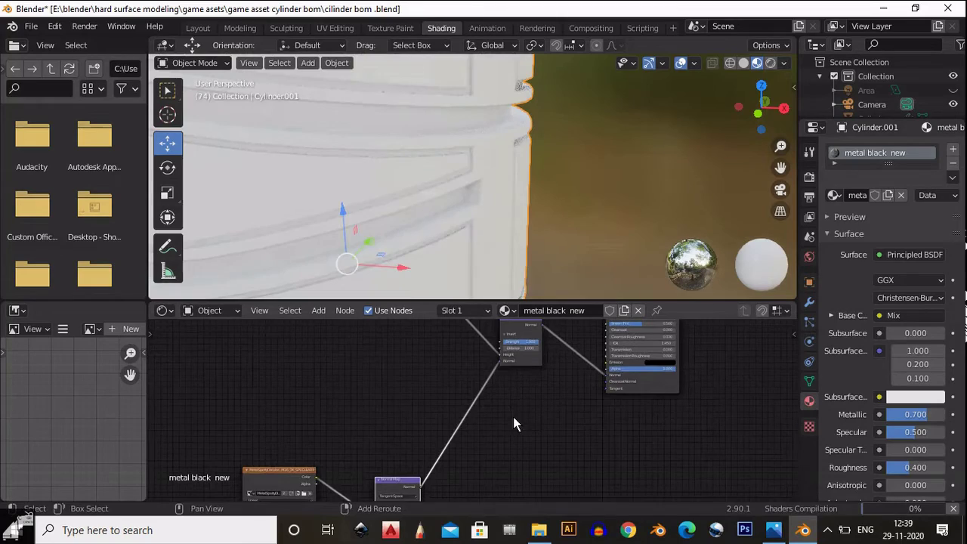
middle_click_drag(520, 378, 514, 413)
Step: Set the Bump node's strength to 0.05
scroll(515, 414, "up", 5)
mouse_move(534, 357)
left_mouse_down()
mouse_move(496, 376)
mouse_move(524, 357)
left_mouse_up()
left_click(537, 361)
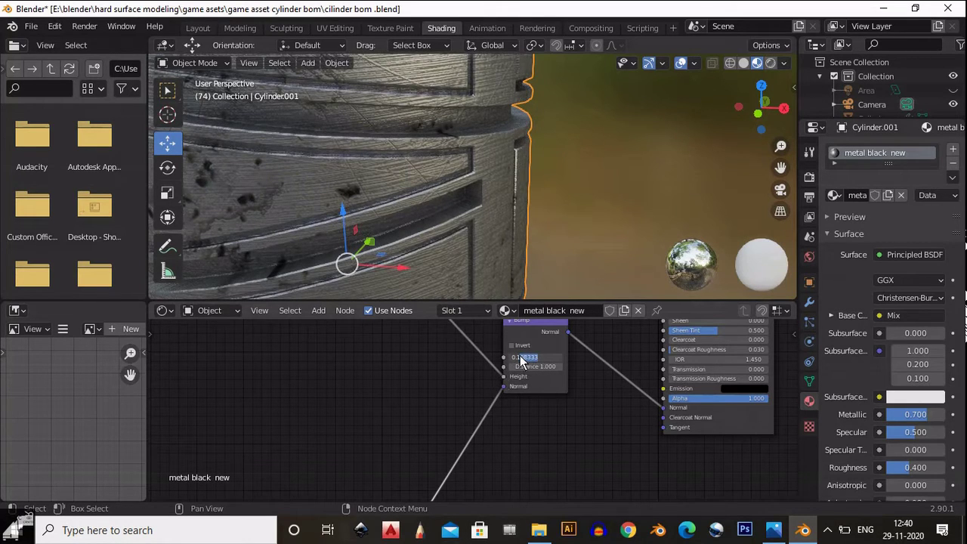
left_click(581, 376)
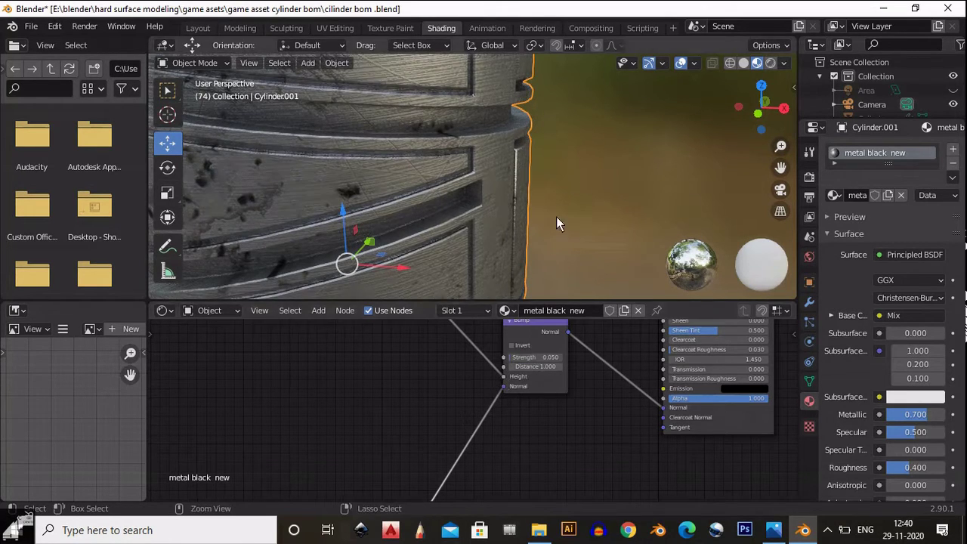
Step: Examine the bumped metal surface and the grooves on the cylinder up close
scroll(543, 134, "down", 7)
scroll(522, 191, "up", 5)
middle_click_drag(539, 142, 519, 147)
key("Tab")
key("Tab")
mouse_move(529, 193)
middle_mouse_down("shift")
mouse_move(459, 231)
mouse_move(474, 145)
mouse_move(491, 139)
middle_mouse_up("shift")
scroll(456, 219, "down", 3)
scroll(429, 217, "up", 6)
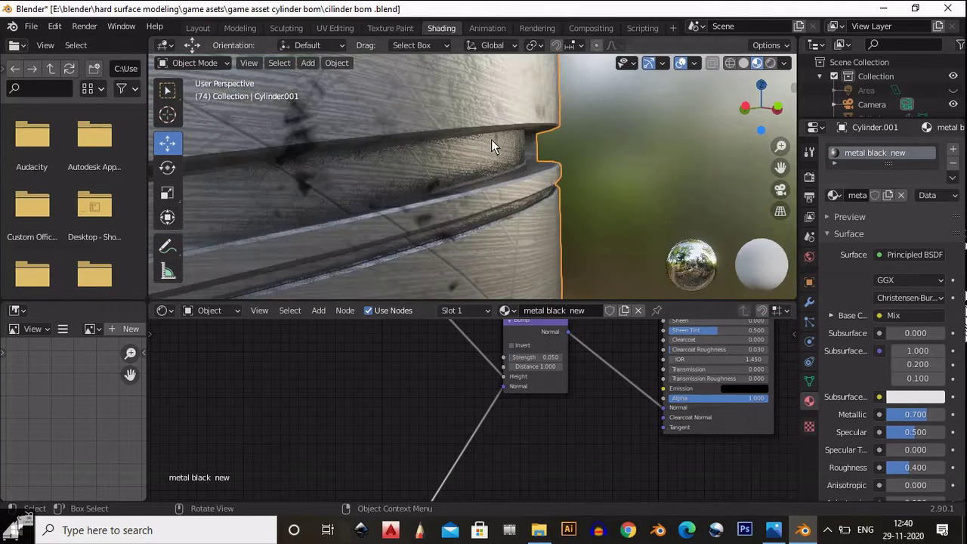
Step: In Edit Mode with solid shading, select the loop of faces on the floor of a groove
key("Tab")
left_click(743, 63)
left_click(428, 166, "alt")
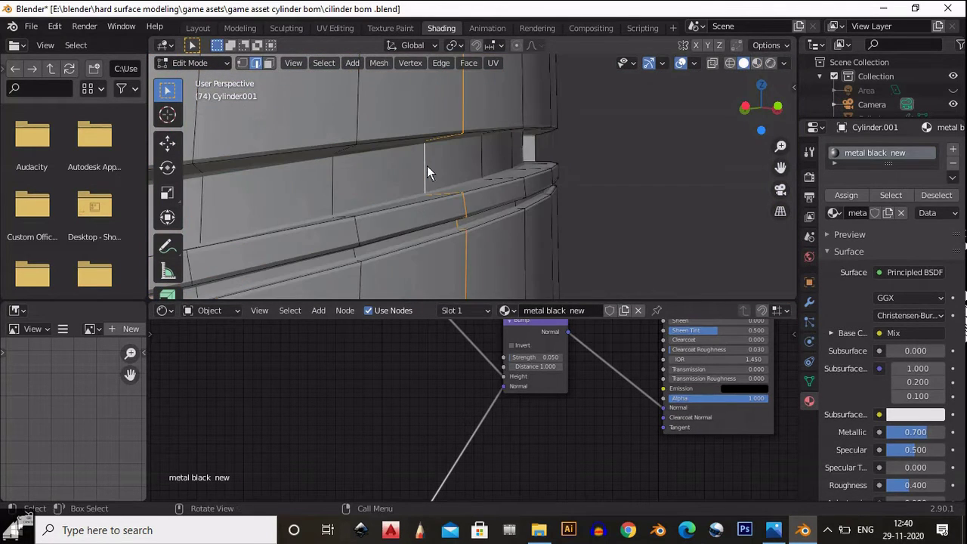
key("3")
left_click(426, 165, "alt")
Step: Add the floor face loops of the other grooves down the cylinder to the selection
scroll(495, 108, "down", 6)
middle_click_drag(495, 108, 396, 230)
middle_click_drag(378, 245, 295, 156, "shift")
scroll(495, 198, "up", 4)
middle_click_drag(501, 201, 533, 227, "shift")
left_click(471, 186, "alt+shift")
middle_click_drag(445, 197, 436, 111, "shift")
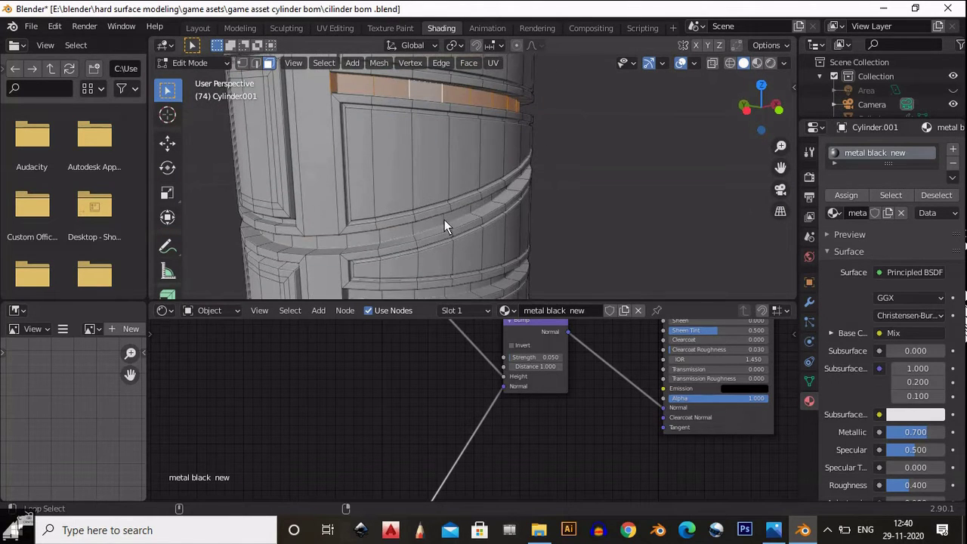
left_click(444, 220, "alt+shift")
middle_click_drag(444, 220, 409, 198)
middle_click_drag(423, 199, 423, 90, "shift")
left_click(448, 182, "alt+shift")
middle_click_drag(474, 178, 474, 86, "shift")
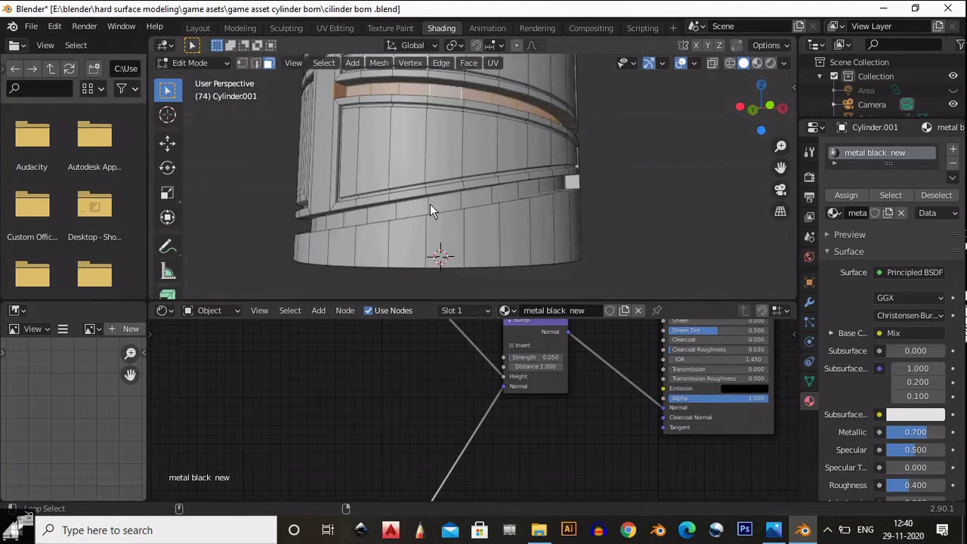
left_click(429, 204, "alt+shift")
Step: Check the groove selection around the cylinder and add a missed groove floor face to it
scroll(430, 204, "down", 5)
middle_click_drag(430, 204, 480, 199)
middle_click_drag(479, 199, 415, 242, "shift")
scroll(466, 194, "up", 8)
middle_click_drag(466, 194, 434, 204, "shift")
scroll(481, 142, "down", 7)
scroll(475, 251, "down", 2)
middle_click_drag(332, 185, 449, 182, "shift")
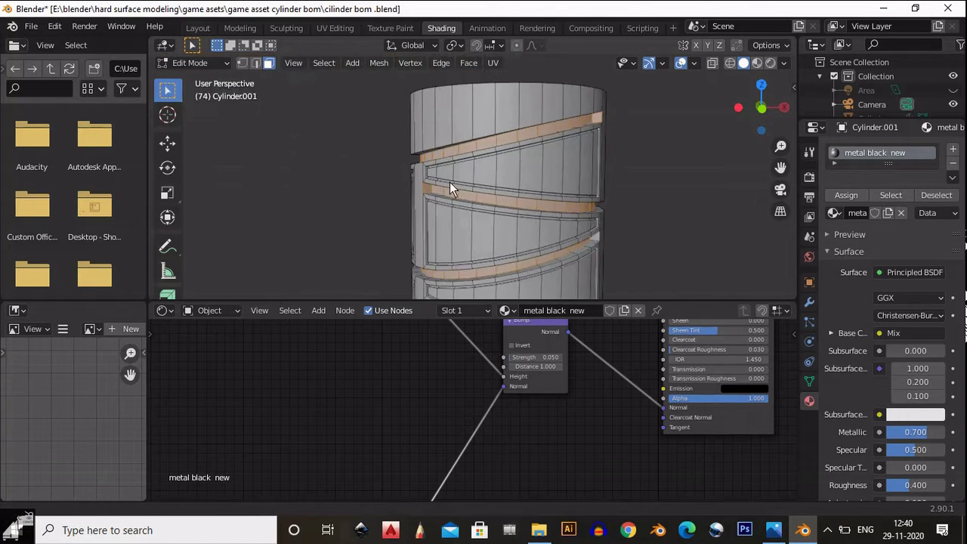
scroll(446, 183, "up", 5)
scroll(408, 195, "down", 3)
left_click(405, 194, "shift")
scroll(551, 142, "down", 3)
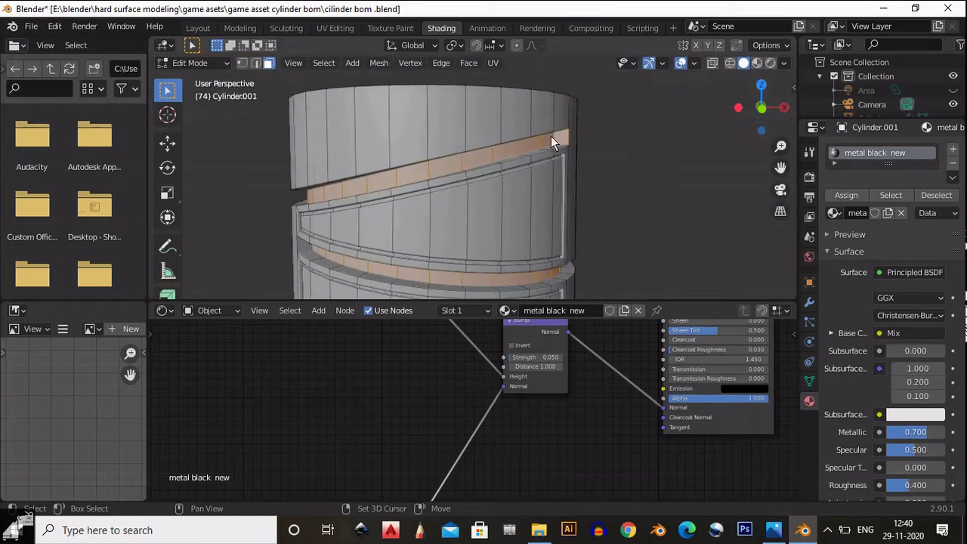
Step: Inspect the lower grooves and the cylinder's other side, adding the missed face at a groove's end to the selection
middle_click_drag(551, 287, 547, 167, "shift")
middle_click_drag(426, 200, 484, 35, "shift")
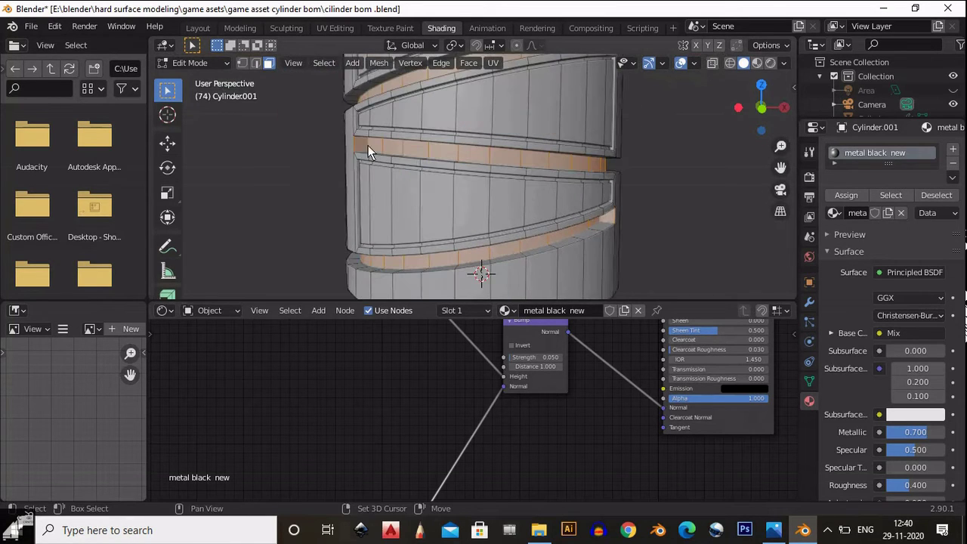
middle_click_drag(537, 239, 443, 277)
scroll(463, 145, "up", 4)
scroll(432, 266, "down", 3)
middle_click_drag(378, 88, 437, 161, "shift")
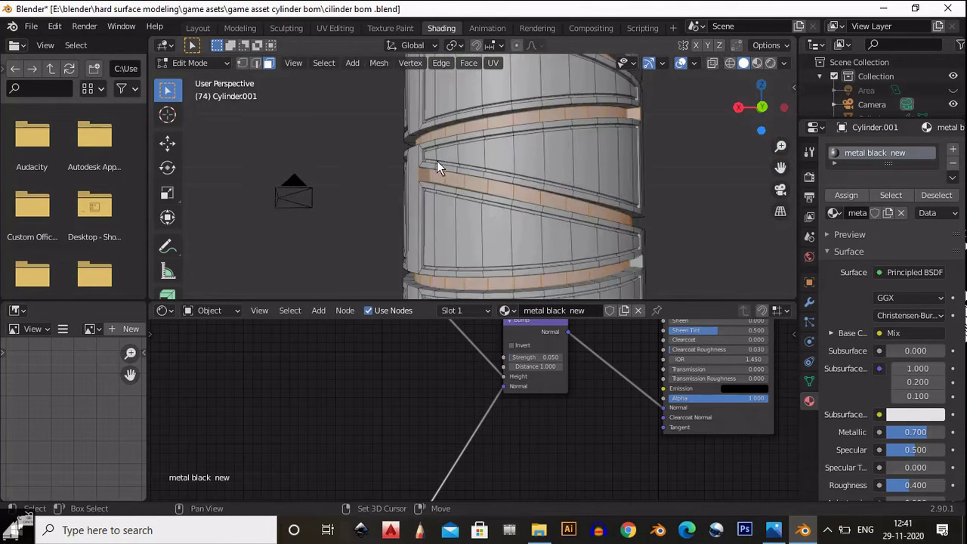
left_click(633, 113, "shift")
middle_click_drag(595, 127, 579, 191, "shift")
middle_click_drag(413, 92, 431, 166, "shift")
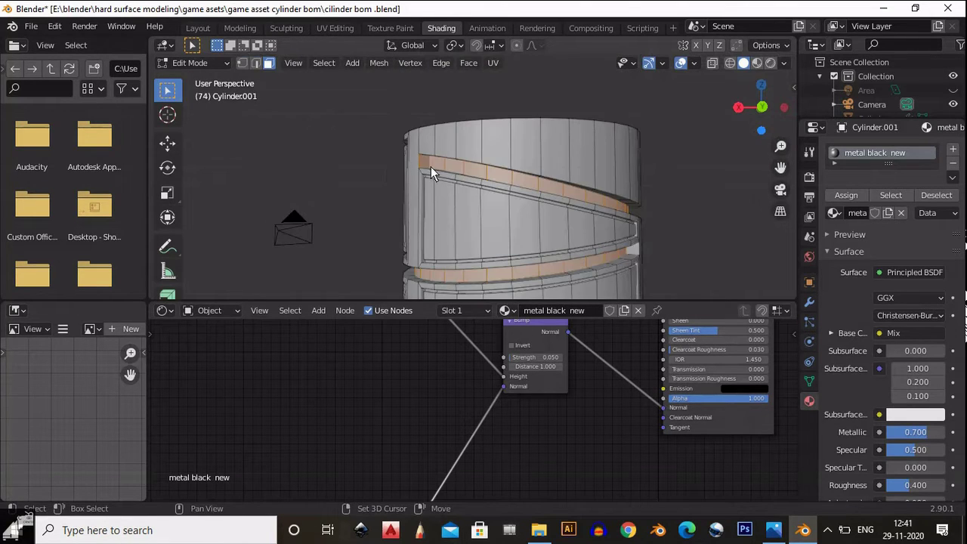
scroll(473, 167, "down", 3)
middle_click_drag(538, 213, 507, 215)
middle_click_drag(545, 232, 550, 174, "shift")
scroll(517, 167, "up", 5)
Step: Add a second material slot with a new material and name it "complete black metal"
left_click(853, 196)
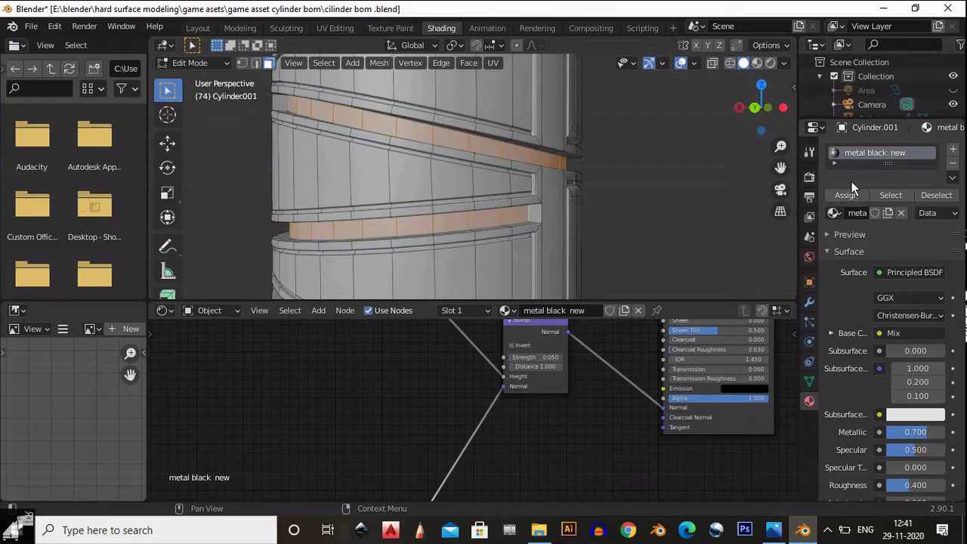
left_click(952, 148)
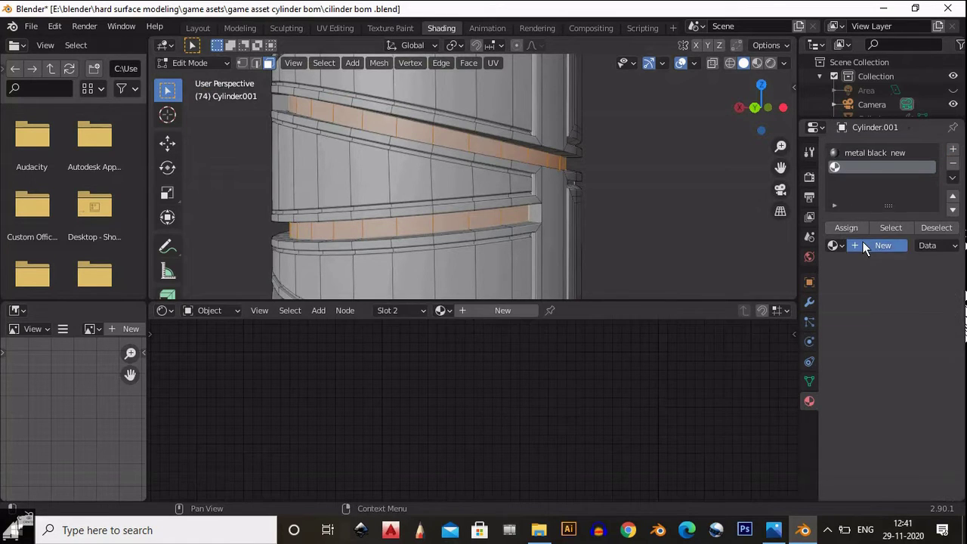
left_click(861, 245)
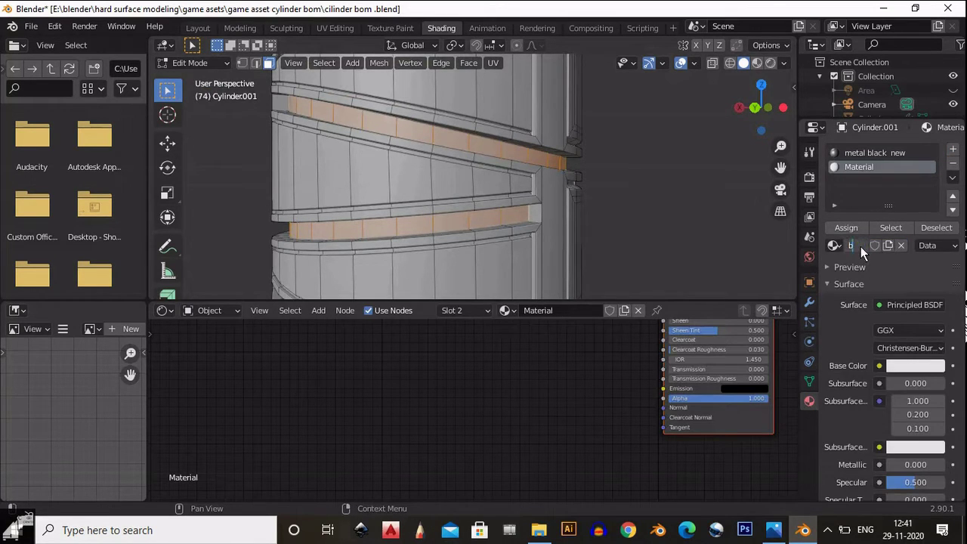
key("BackSpace")
key("BackSpace")
key("BackSpace")
type("co")
type("al")
key("Return")
Step: Assign "complete black metal" to the selected groove faces and show the model in material preview
middle_click_drag(613, 215, 616, 229, "ctrl")
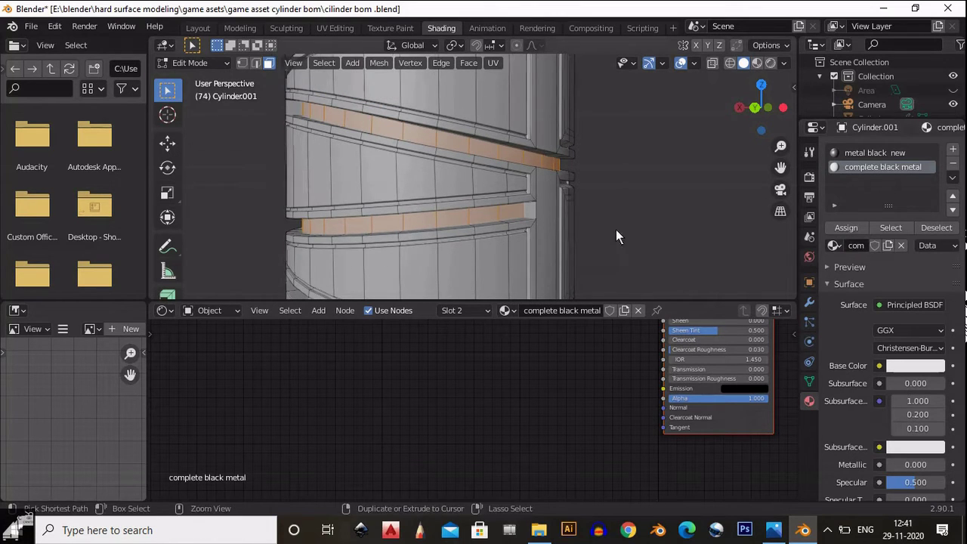
left_click(844, 229)
left_click(758, 63)
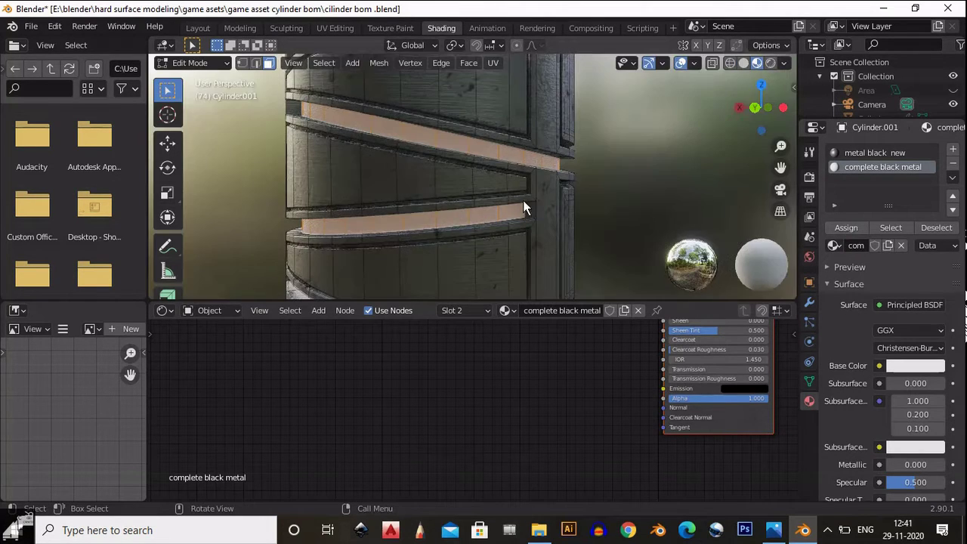
Step: Set the "complete black metal" base color to dark grey, its metallic to 0.7 and its roughness to 0.3
middle_click_drag(567, 203, 664, 202)
middle_click_drag(531, 425, 335, 389)
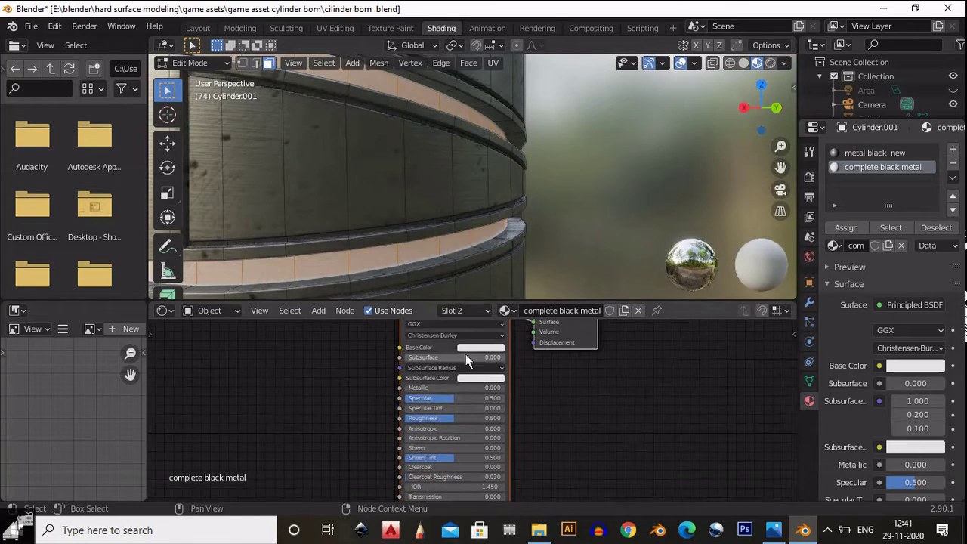
left_click(468, 348)
left_click_drag(535, 252, 537, 264)
left_click_drag(485, 388, 544, 392, "ctrl")
middle_click_drag(509, 408, 515, 371)
left_click_drag(456, 382, 437, 391, "ctrl")
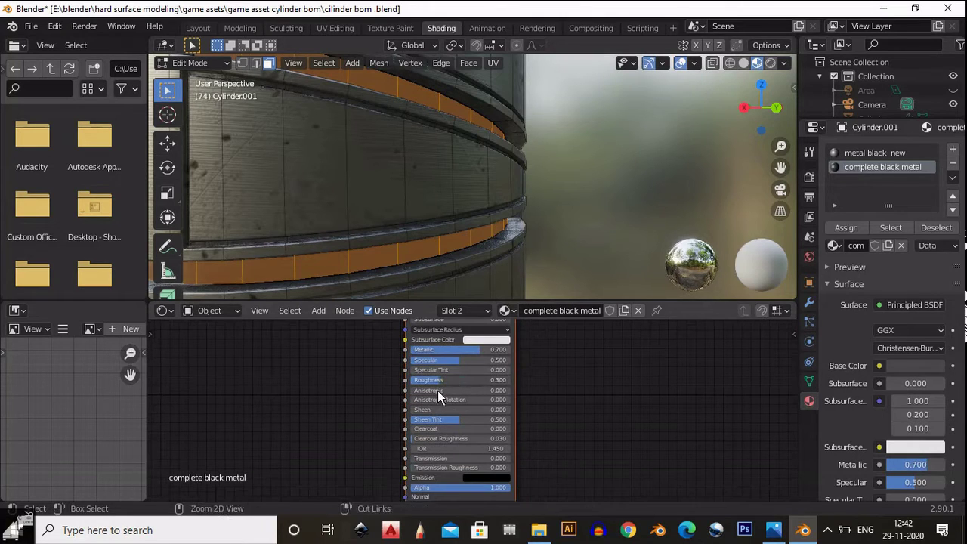
Step: Return to Object Mode and lighten the Mix node's Color2 in "metal black new" to grey
scroll(492, 219, "down", 5)
key("Tab")
middle_click_drag(429, 203, 522, 216)
left_click(873, 153)
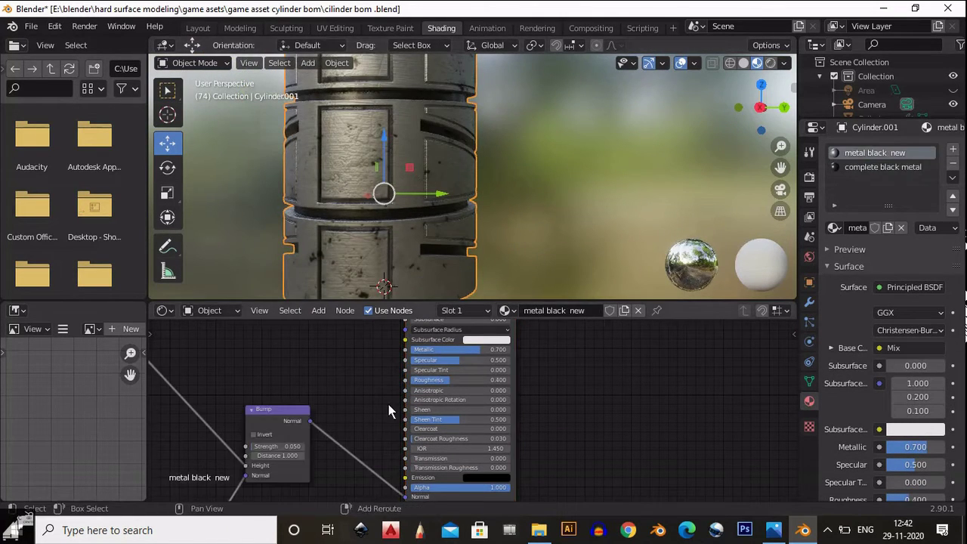
middle_click_drag(388, 404, 740, 483)
left_click(537, 386)
left_click_drag(602, 315, 609, 292)
scroll(476, 160, "up", 1)
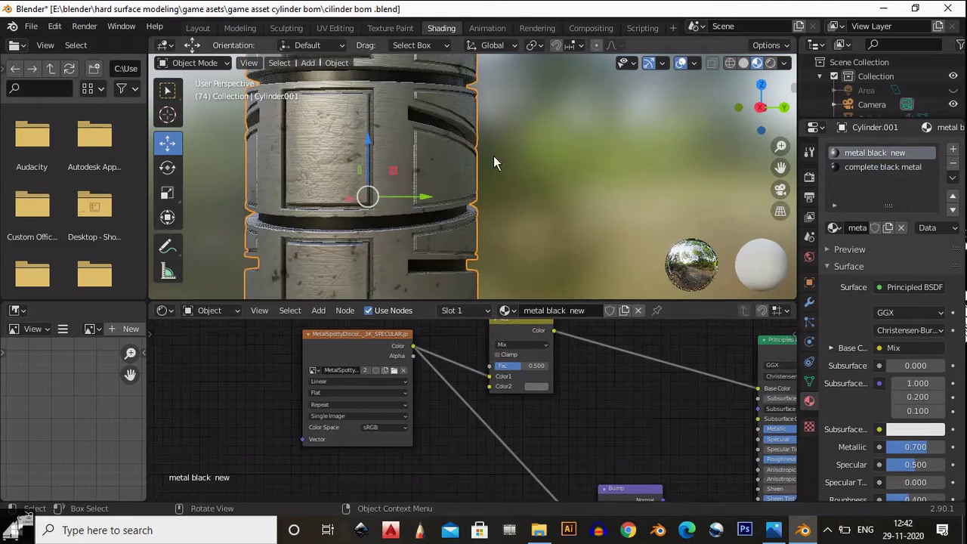
Step: Return to Edit Mode in solid shading and inset the selected groove faces
scroll(470, 169, "down", 1)
middle_click_drag(458, 210, 524, 142, "ctrl")
key("Tab")
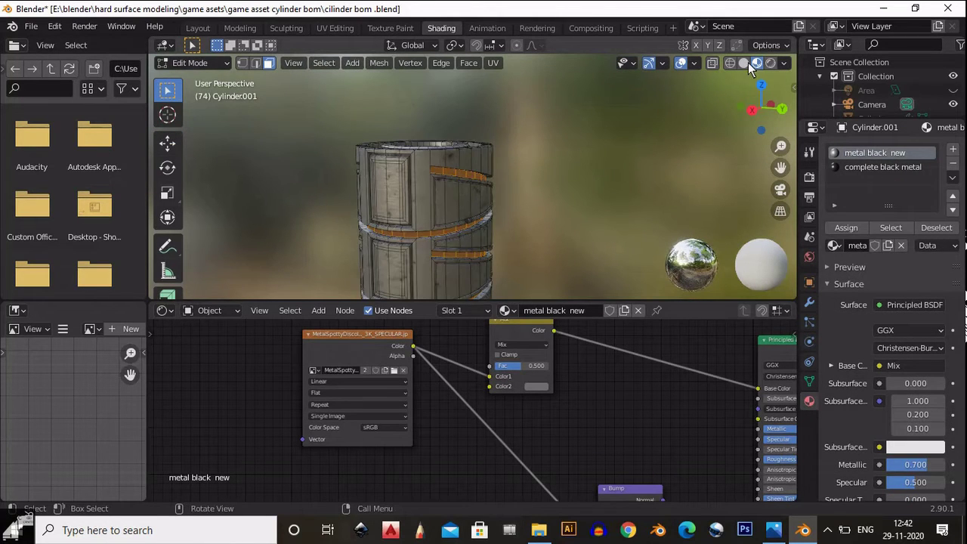
left_click(746, 64)
mouse_move(427, 180)
middle_mouse_down()
mouse_move(376, 207)
mouse_move(633, 130)
middle_mouse_up()
middle_click_drag(291, 175, 533, 193, "shift")
middle_click_drag(532, 192, 543, 212, "ctrl")
middle_click_drag(543, 212, 519, 215, "shift")
key("i")
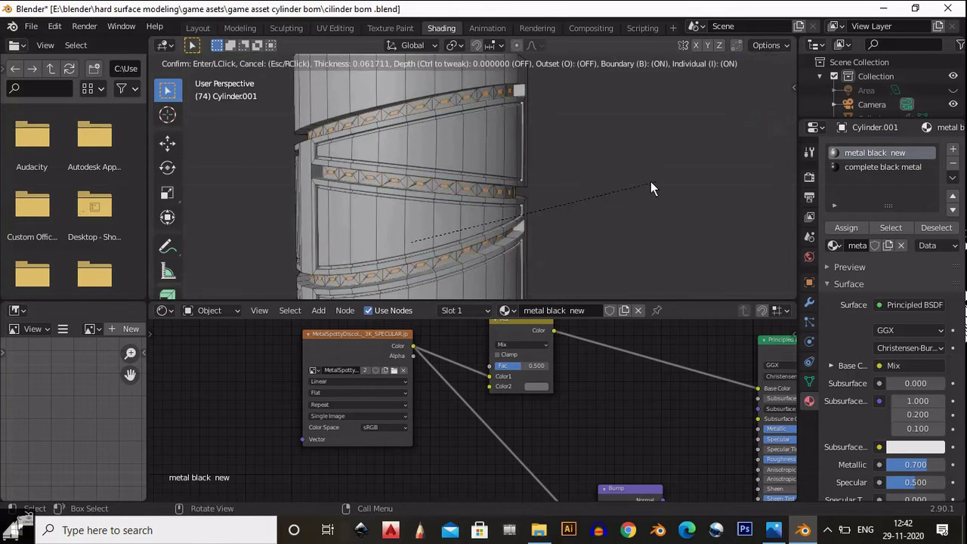
left_click(659, 179)
Step: Turn off the inset's Individual option and set its thickness to 0.025 m
left_click(201, 289)
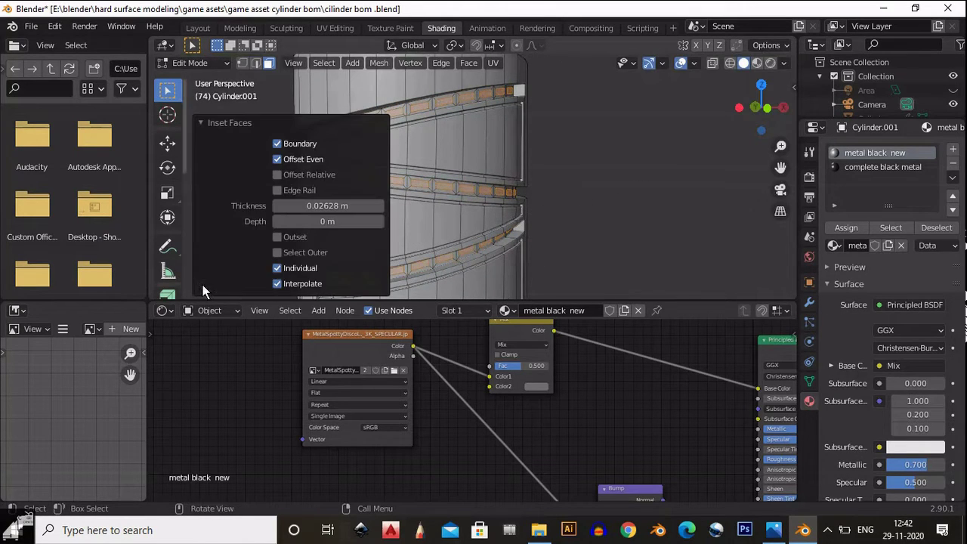
left_click(278, 268)
middle_click_drag(504, 214, 616, 201, "shift")
scroll(616, 201, "up", 3)
middle_click_drag(616, 201, 555, 188)
left_click(332, 207)
left_click_drag(332, 207, 295, 207)
type("5")
left_click(236, 210)
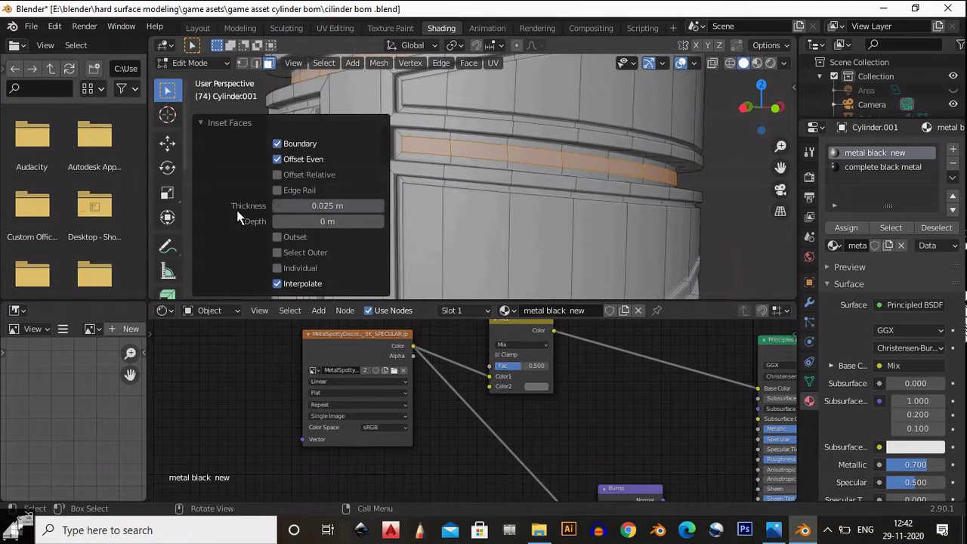
Step: Add a third material slot with the existing "emmission" material and assign it to the inset groove faces, shown in material preview
left_click(953, 150)
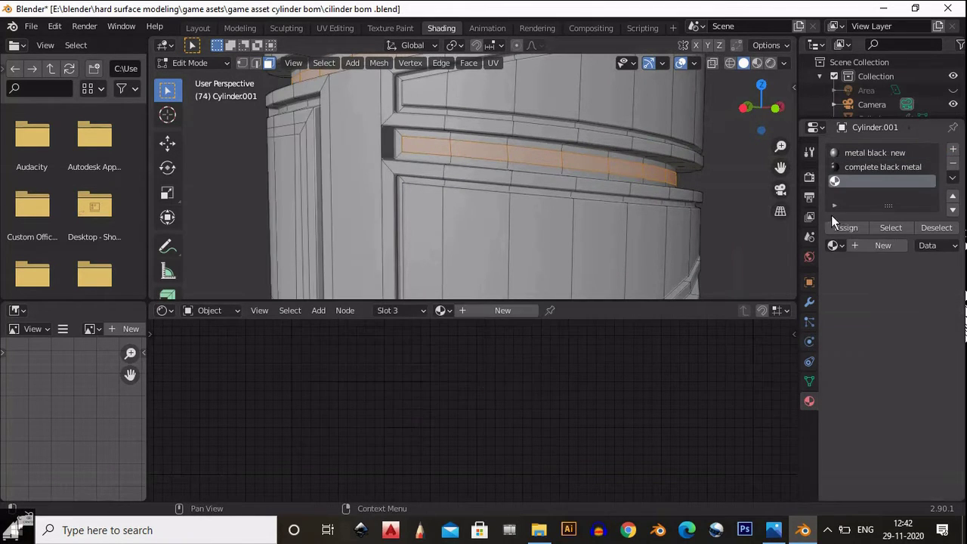
left_click(833, 246)
left_click(776, 306)
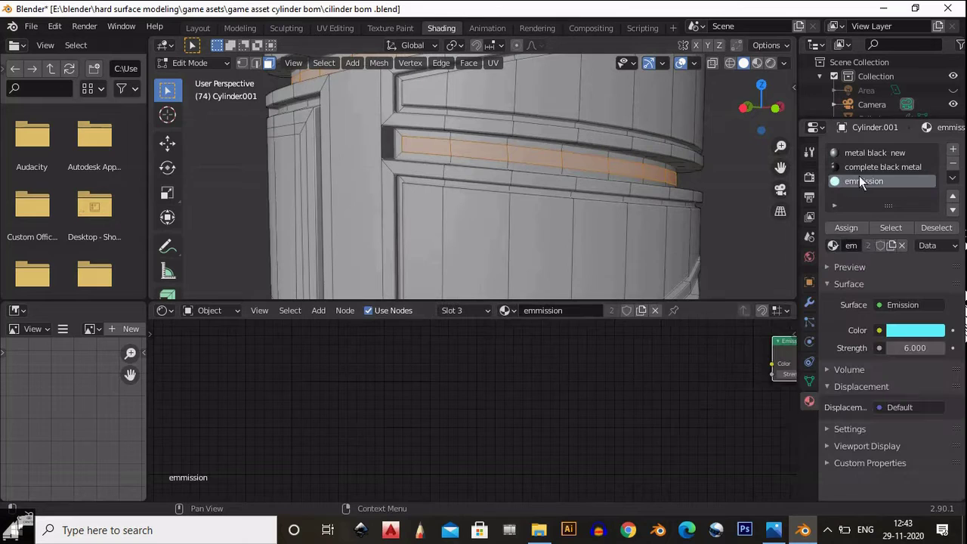
left_click(851, 230)
scroll(570, 160, "down", 2)
middle_click_drag(432, 190, 483, 192)
scroll(483, 192, "down", 4)
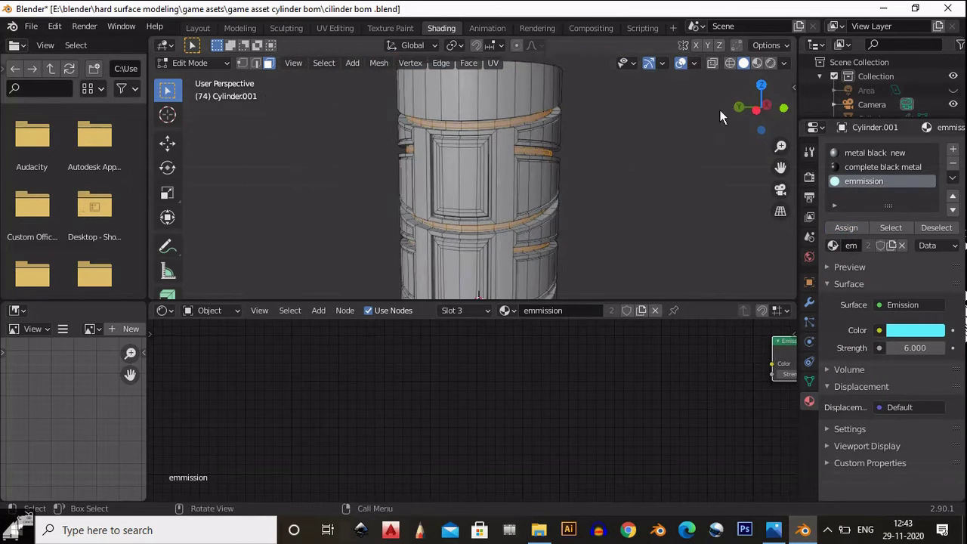
left_click(760, 63)
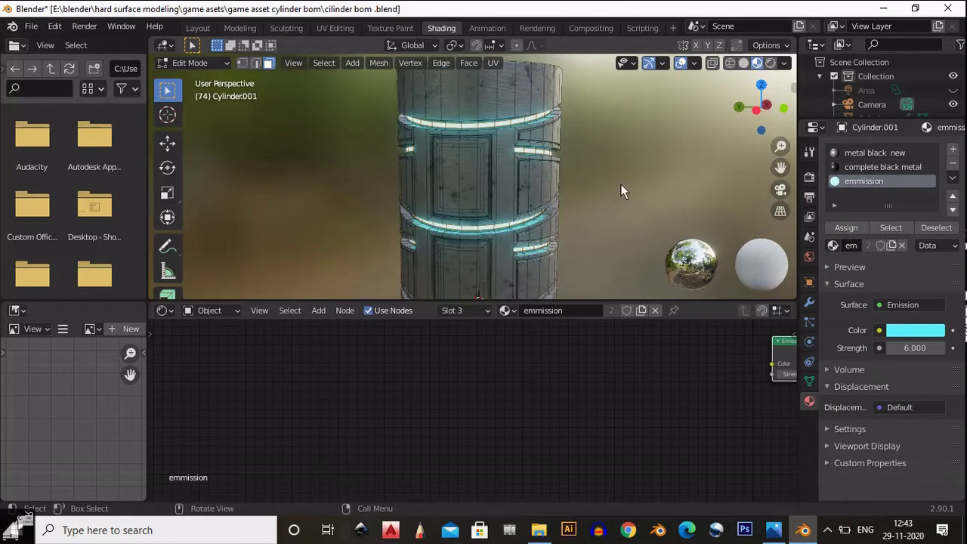
Step: Select the inner frame loops of both panels on the two-panel side in the Layout workspace and assign "emmission" to them
mouse_move(622, 185)
middle_mouse_down()
mouse_move(603, 166)
mouse_move(580, 196)
mouse_move(578, 222)
mouse_move(514, 91)
middle_mouse_up()
scroll(603, 166, "up", 3)
left_click(494, 142, "alt")
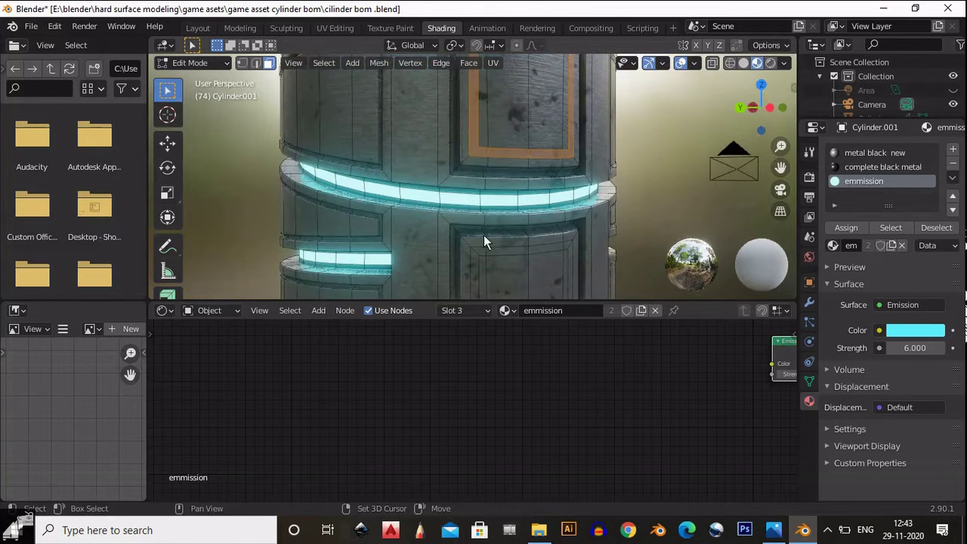
left_click(198, 28)
left_click(758, 63)
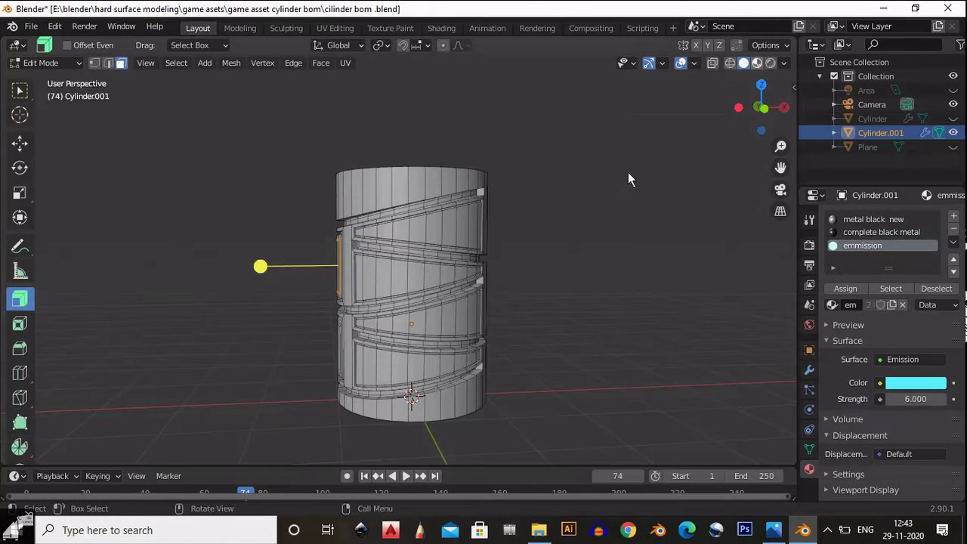
middle_click_drag(470, 294, 479, 216)
middle_click_drag(453, 248, 459, 263)
left_click(472, 247, "alt+shift")
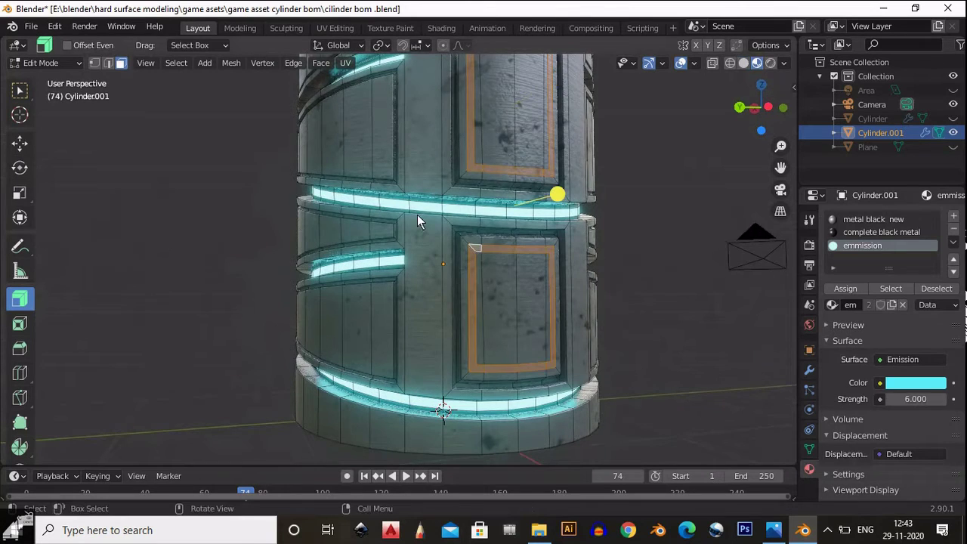
middle_click_drag(749, 260, 771, 281, "ctrl")
left_click(837, 293)
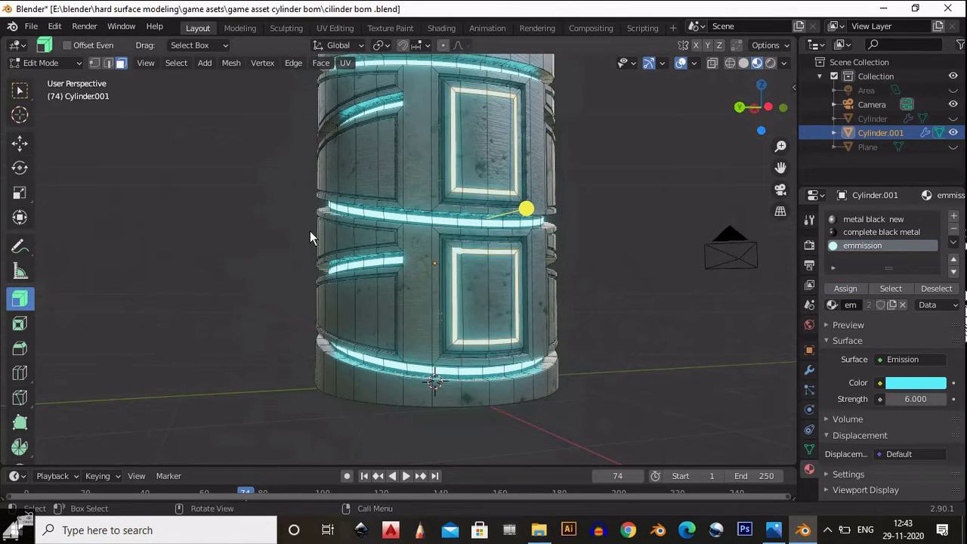
Step: Select the inner frame loops of the upper two panels on the cylinder's three-panel side
middle_click_drag(230, 171, 529, 258, "shift")
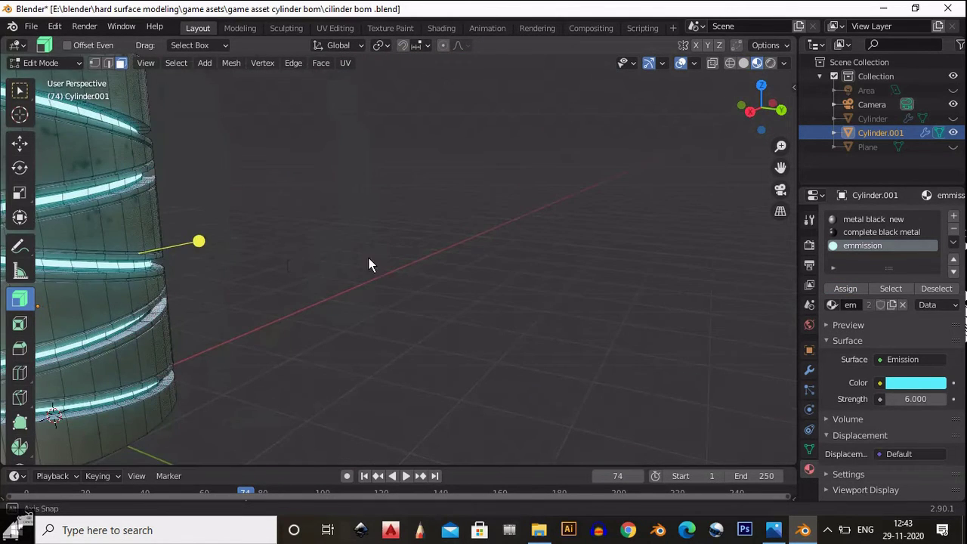
middle_click_drag(368, 264, 214, 246)
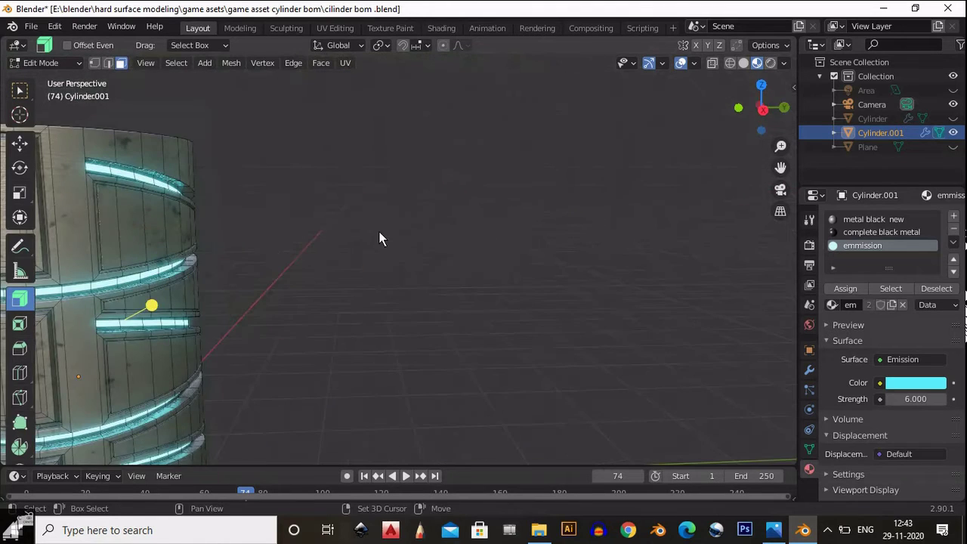
middle_click_drag(379, 232, 515, 239, "shift")
left_click(360, 137, "alt+shift")
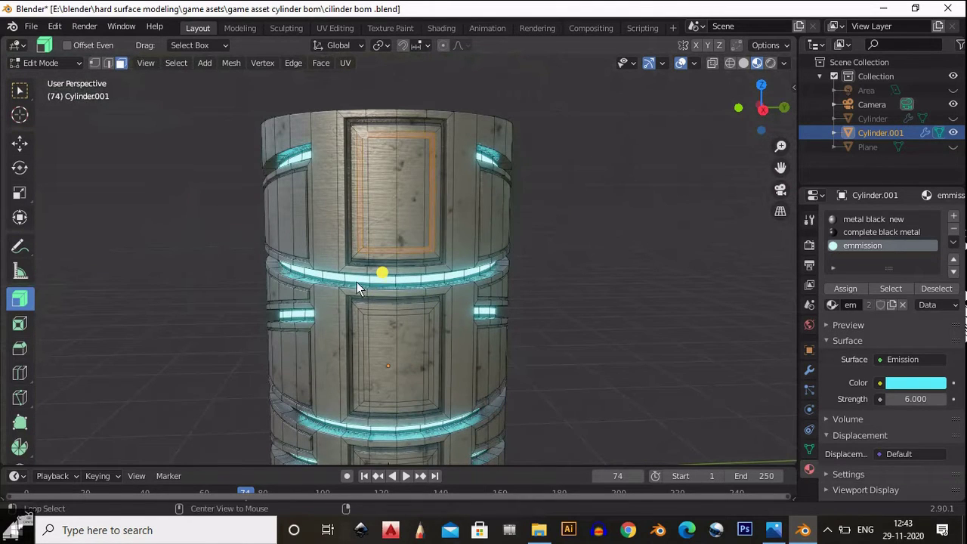
left_click(361, 310, "alt")
left_click(360, 311, "alt")
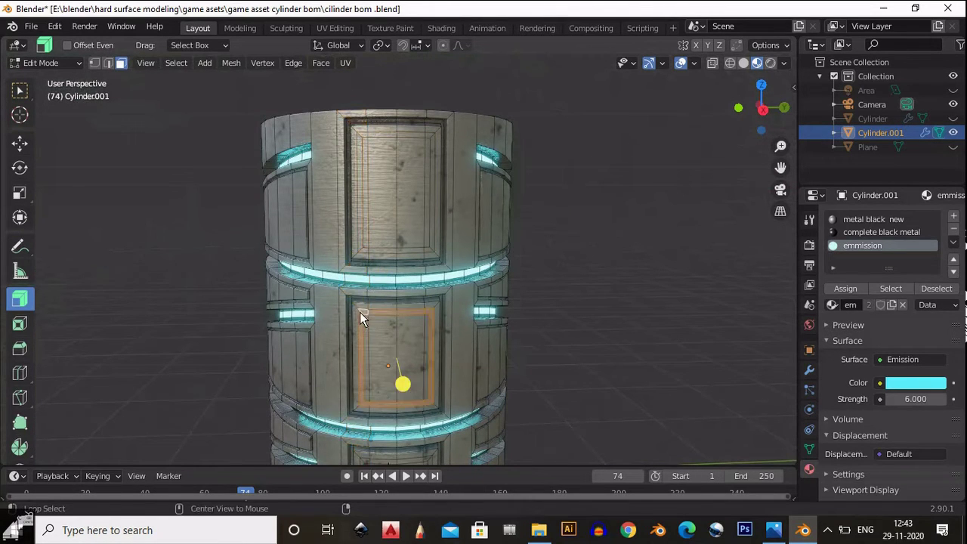
left_click(360, 136, "alt+shift")
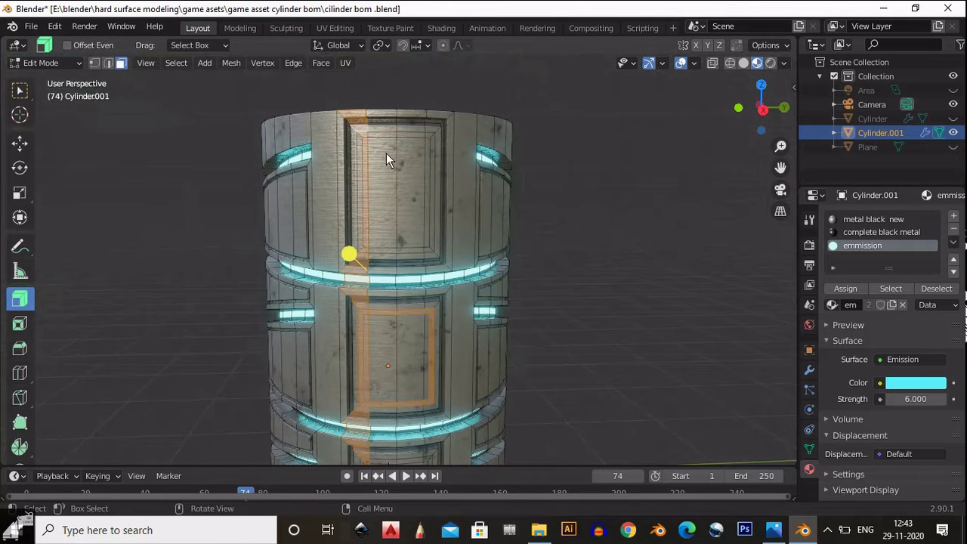
left_click(357, 137, "alt+shift")
left_click(359, 137, "alt+shift")
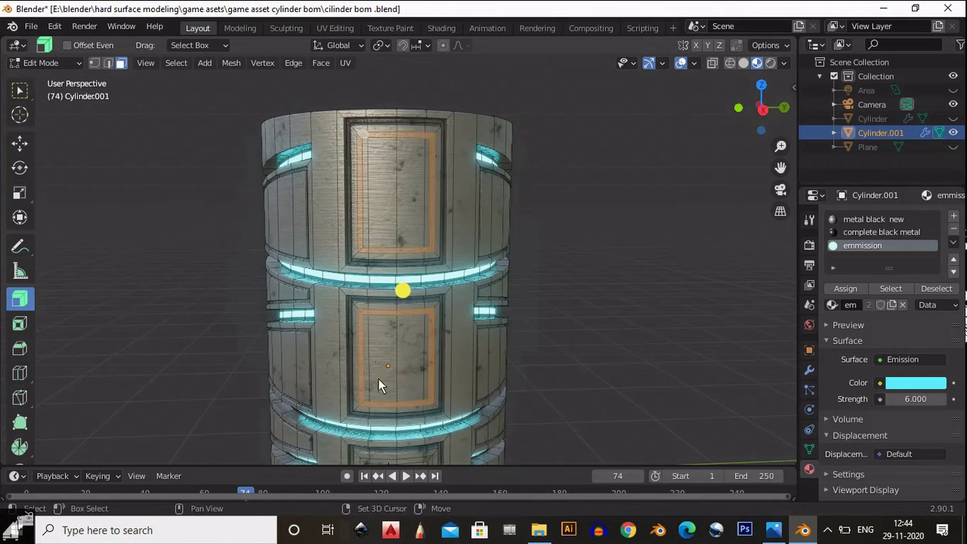
Step: Add the lowest panel's inner frame loop to the selection and assign "emmission" to all three frames
middle_click_drag(360, 313, 346, 126, "shift")
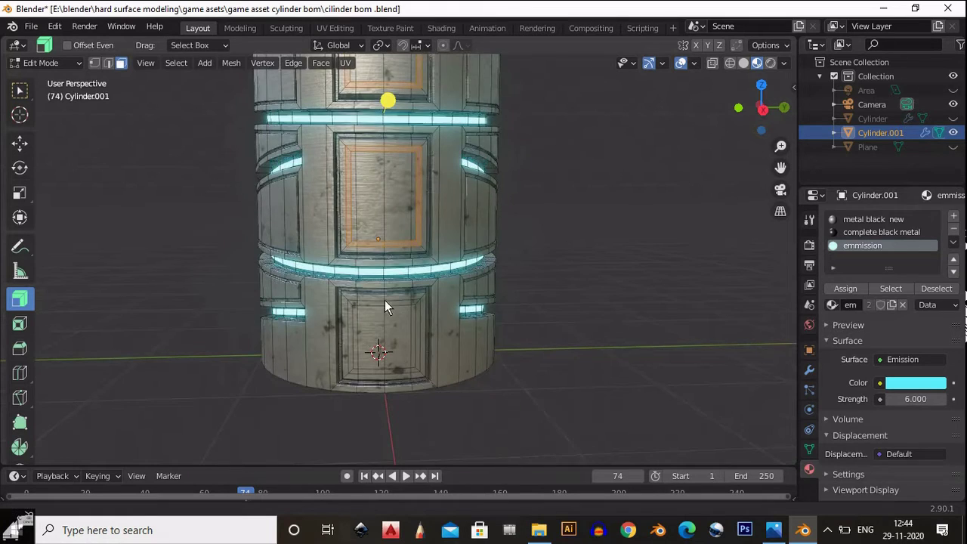
middle_click_drag(384, 300, 382, 253, "ctrl")
left_click(304, 343, "alt+shift")
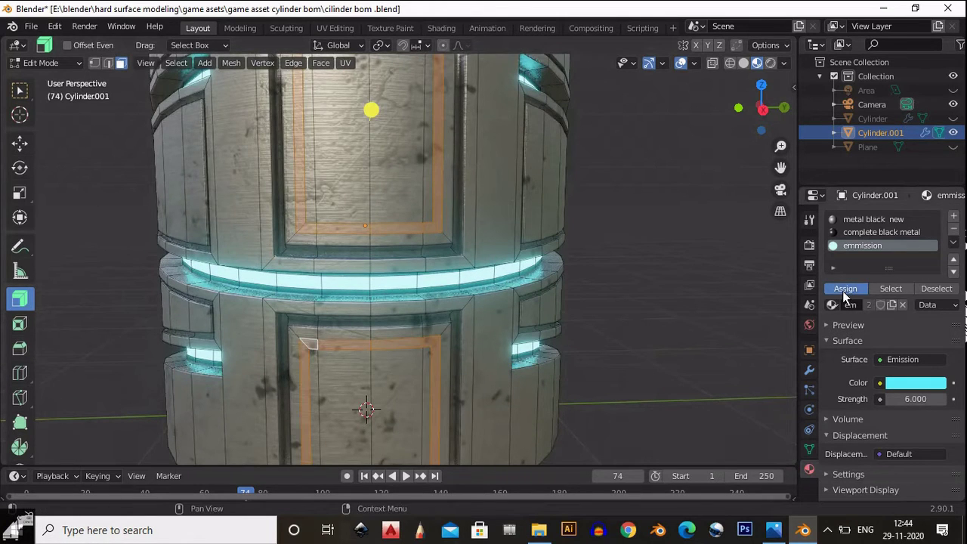
left_click(844, 289)
Step: Switch to solid shading and select the central faces of the lowest panel on the three-panel side
scroll(529, 272, "down", 4)
middle_click_drag(457, 264, 451, 237)
middle_click_drag(382, 330, 482, 340, "shift")
scroll(474, 275, "up", 1)
left_click_drag(437, 363, 503, 339)
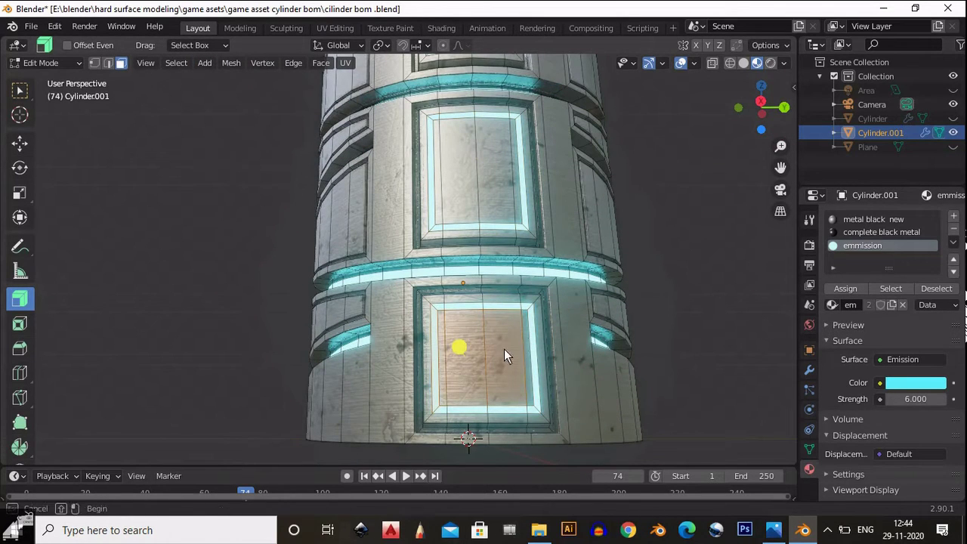
left_click(744, 63)
mouse_move(493, 301)
middle_mouse_down("shift")
mouse_move(480, 242)
mouse_move(487, 289)
middle_mouse_up("shift")
scroll(480, 242, "up", 4)
key("ctrl+z")
left_click_drag(638, 222, 456, 266)
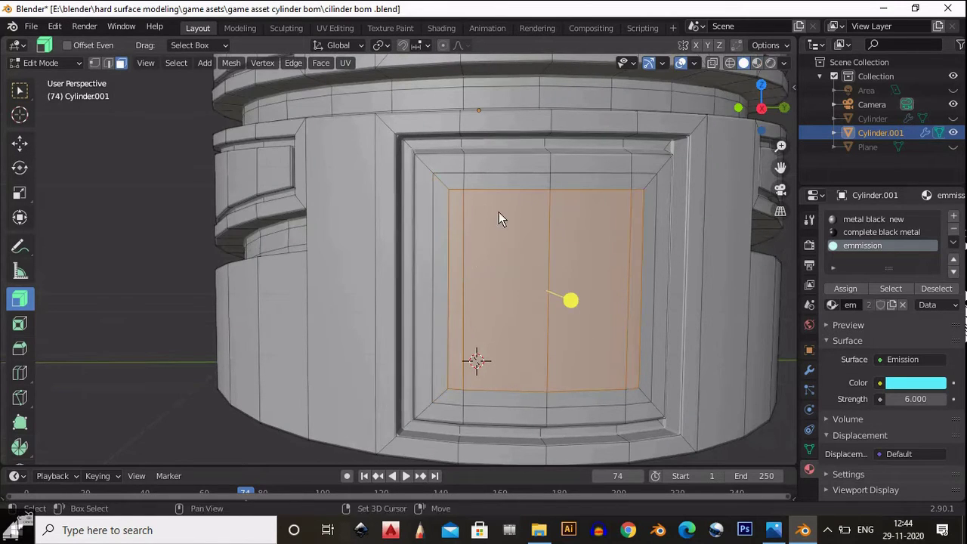
Step: Select the lowest panel's outer border loop together with its central faces
middle_click_drag(498, 211, 482, 256, "shift")
left_click(409, 221, "shift")
left_click(438, 206, "shift")
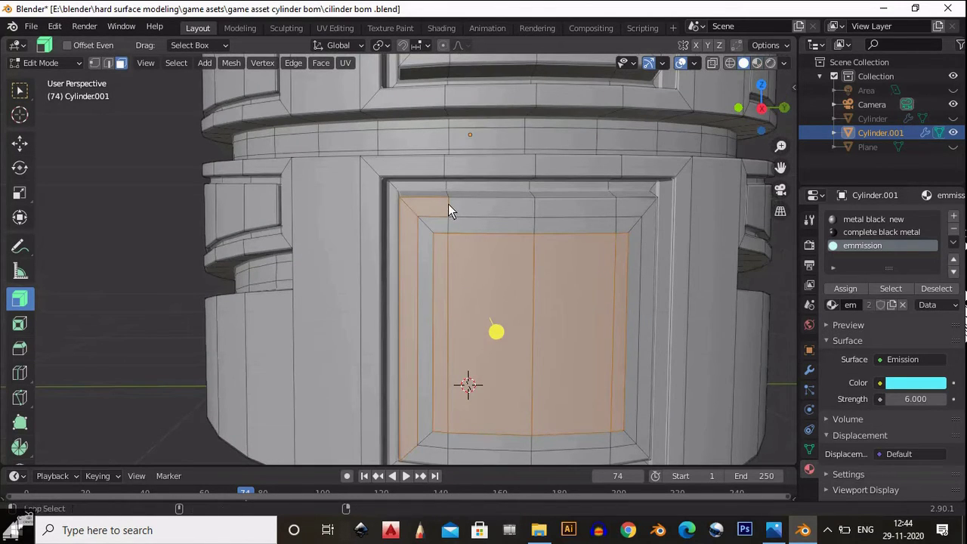
left_click(415, 214, "alt")
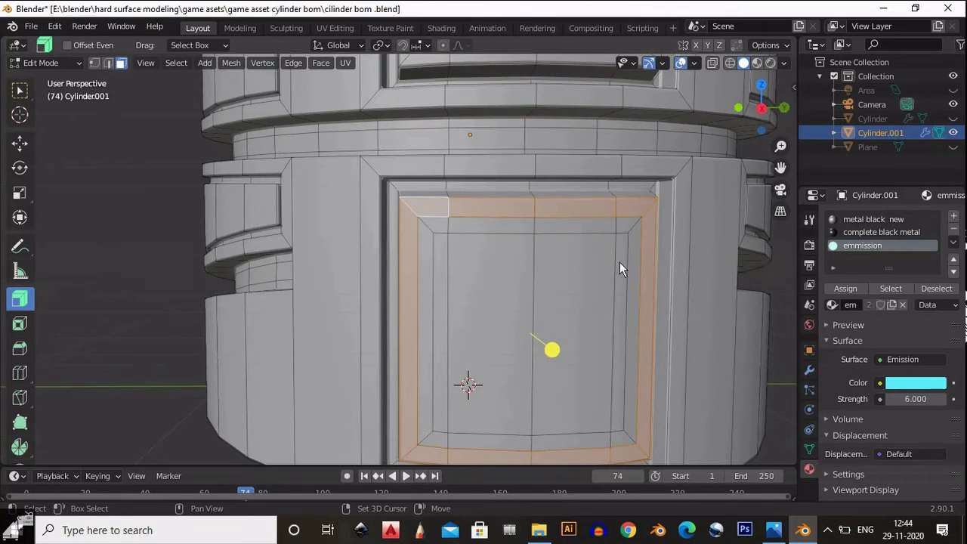
left_click_drag(619, 262, 441, 343, "shift")
middle_click_drag(495, 261, 530, 290)
left_click(434, 201, "alt+shift")
Step: Add the middle panel's border loops and central faces to the selection
scroll(511, 254, "down", 2)
middle_click_drag(511, 253, 489, 189)
middle_click_drag(490, 189, 543, 188, "shift")
left_click(408, 129, "alt+shift")
left_click(420, 141, "alt+shift")
left_click_drag(543, 189, 443, 220, "shift")
middle_click_drag(499, 222, 455, 348)
middle_click_drag(454, 349, 487, 342)
Step: Add the uppermost panel's central faces and border loops to the selection
scroll(488, 342, "down", 2)
middle_click_drag(487, 261, 485, 359, "shift")
scroll(485, 359, "up", 4)
left_click_drag(573, 145, 462, 249, "shift")
left_click_drag(599, 194, 459, 265, "shift")
middle_click_drag(428, 67, 428, 247, "shift")
left_click(393, 161, "alt+shift")
left_click(382, 149, "alt+shift")
Step: Add the border loops and central faces of the upper panel on the two-panel side to the selection
scroll(483, 155, "down", 5)
scroll(423, 251, "down", 4)
middle_click_drag(287, 295, 527, 290)
middle_click_drag(527, 290, 484, 205, "ctrl")
middle_click_drag(484, 205, 456, 241, "shift")
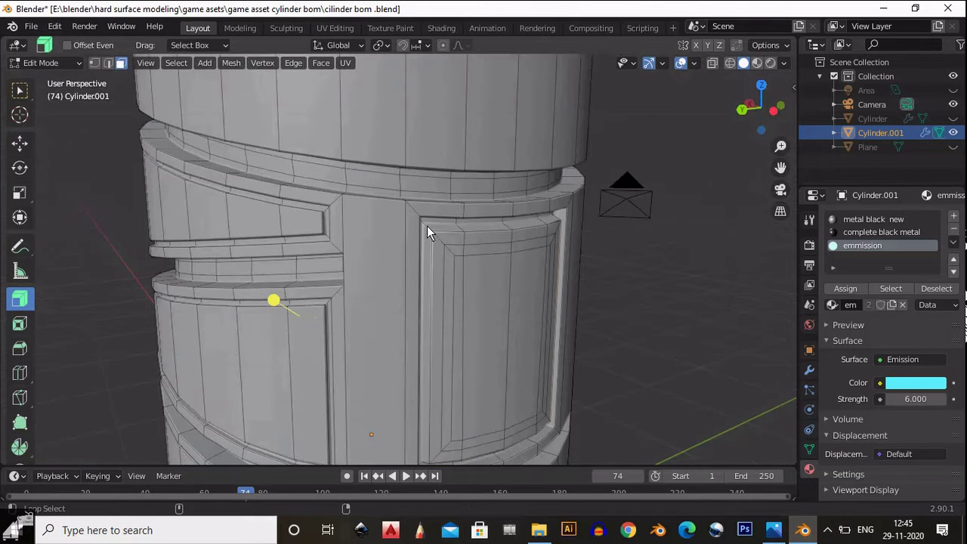
left_click(426, 226, "alt+shift")
left_click(445, 249, "alt+shift")
middle_click_drag(534, 280, 551, 286)
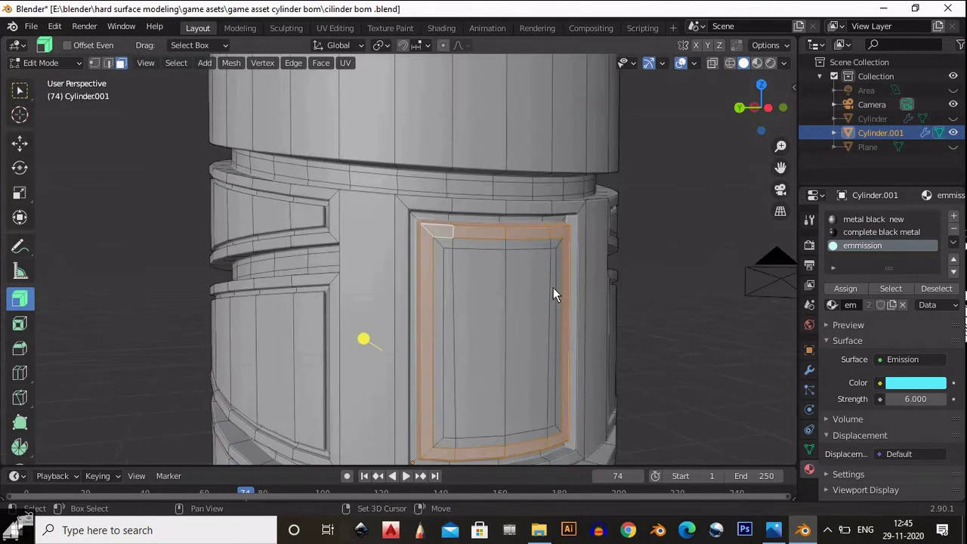
left_click_drag(551, 286, 471, 322, "shift")
Step: Add the central faces and border loops of the lower panel on the two-panel side to the selection
scroll(513, 319, "down", 2)
middle_click_drag(512, 319, 536, 243)
scroll(472, 288, "down", 3)
scroll(536, 244, "up", 6)
left_click_drag(536, 243, 413, 312)
middle_click_drag(375, 147, 406, 181)
left_click(379, 146, "alt+shift")
left_click(362, 130, "alt+shift")
scroll(456, 158, "down", 4)
middle_click_drag(456, 158, 501, 280)
scroll(458, 209, "down", 3)
scroll(488, 242, "up", 2)
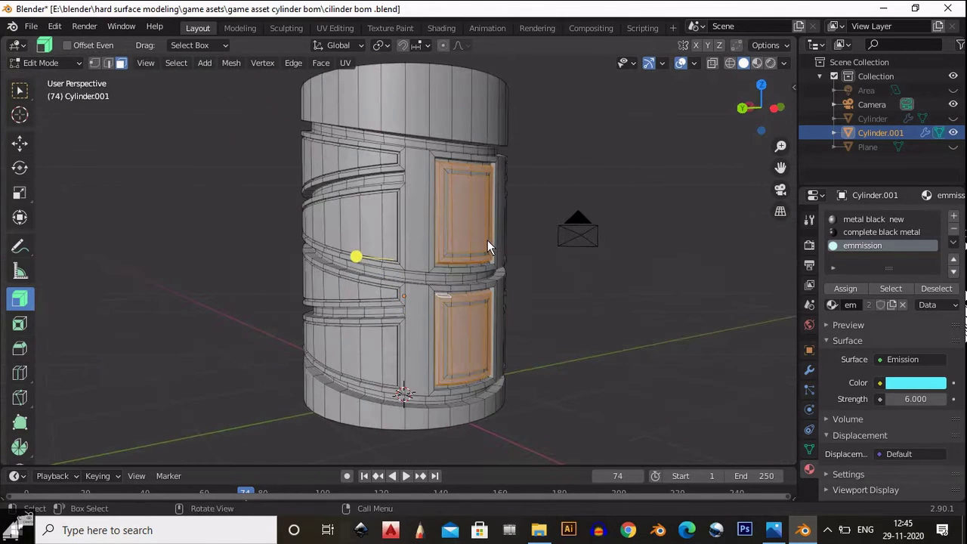
Step: Add a fourth material slot with a new material and name it "rubber"
left_click(953, 216)
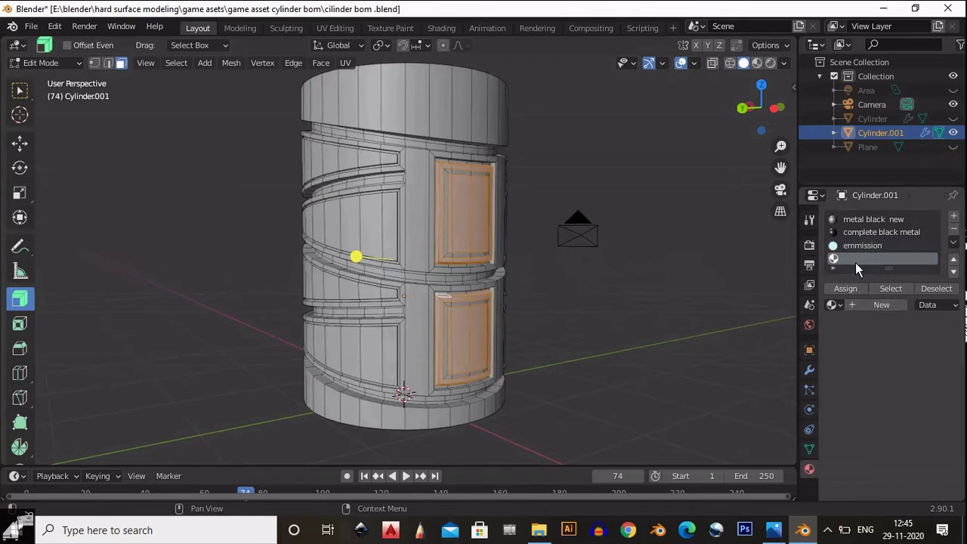
left_click(860, 304)
double_click(858, 305)
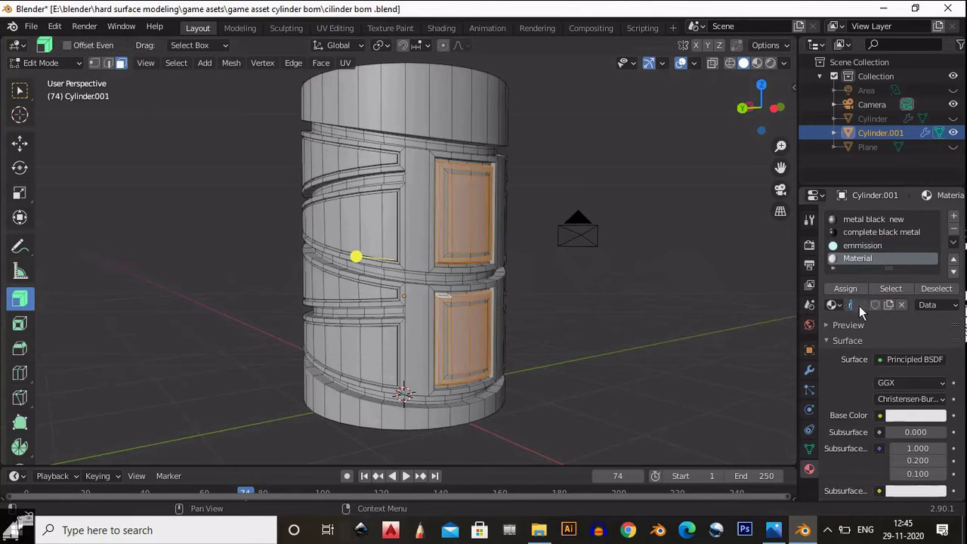
type("rubb")
type("er")
left_click(878, 261)
scroll(562, 351, "down", 1)
middle_click_drag(562, 351, 633, 322)
scroll(613, 308, "up", 2)
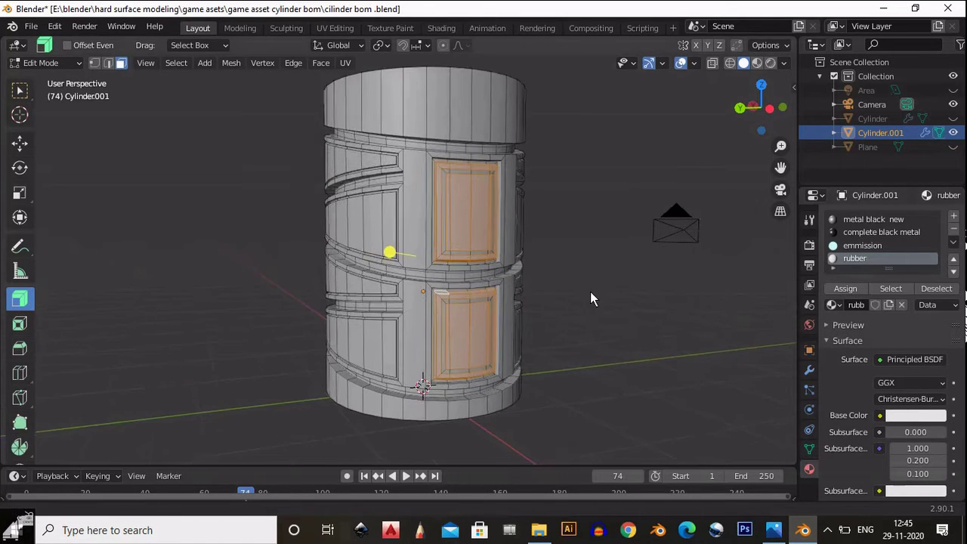
Step: Unwrap the selected panel faces with Smart UV Project at a 66 angle limit in the Shading workspace
left_click(447, 28)
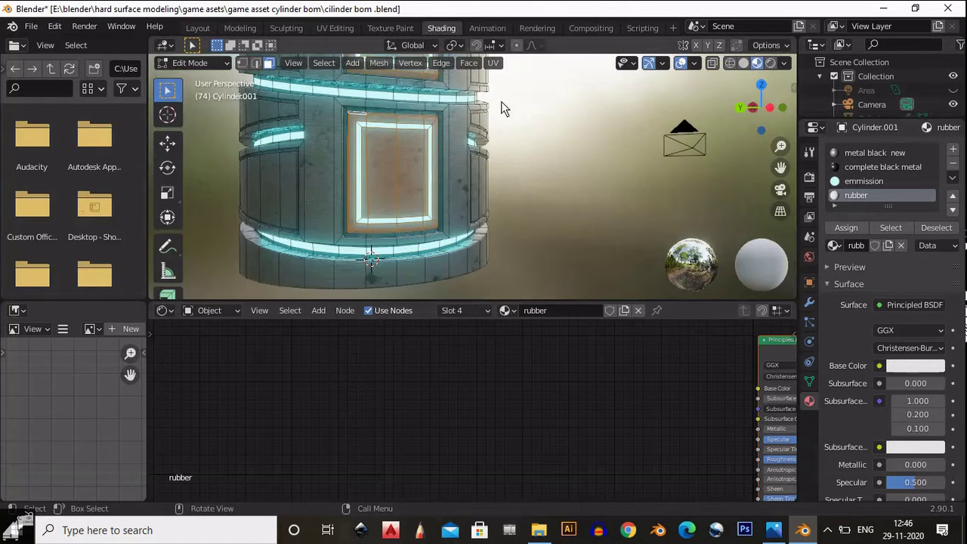
left_click(492, 62)
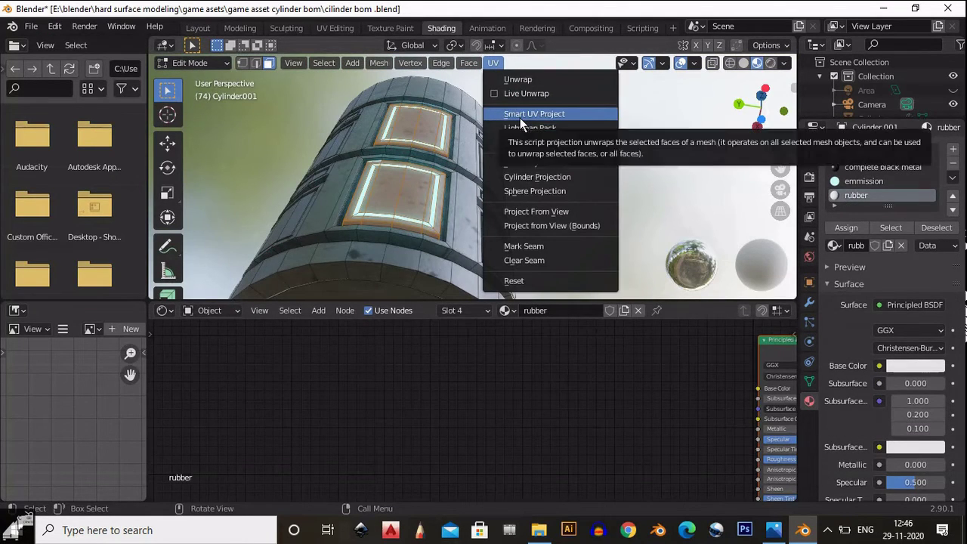
left_click(520, 115)
left_click(526, 232)
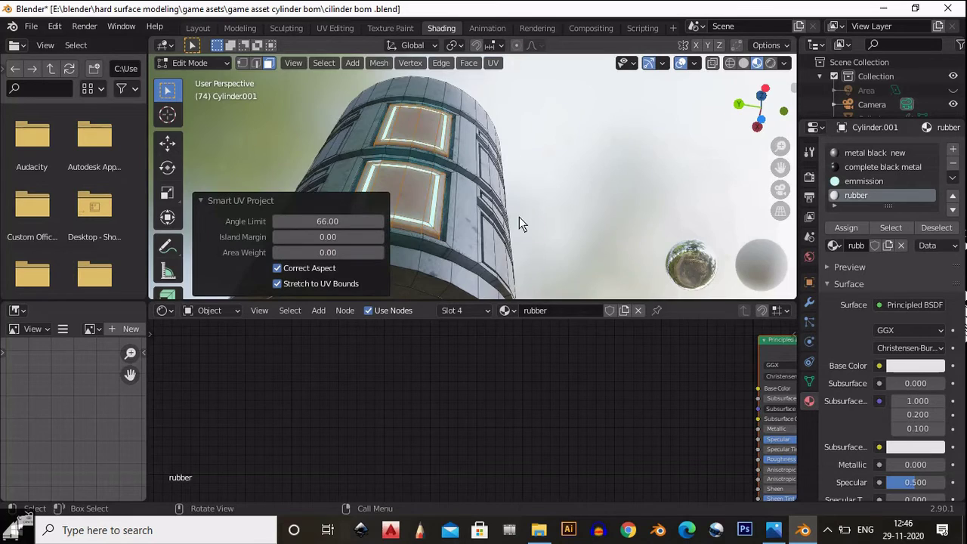
middle_click_drag(519, 217, 500, 210)
scroll(593, 237, "down", 4)
Step: Examine the panel faces' UV layout in the UV Editing workspace and return to the Shading workspace
left_click(337, 28)
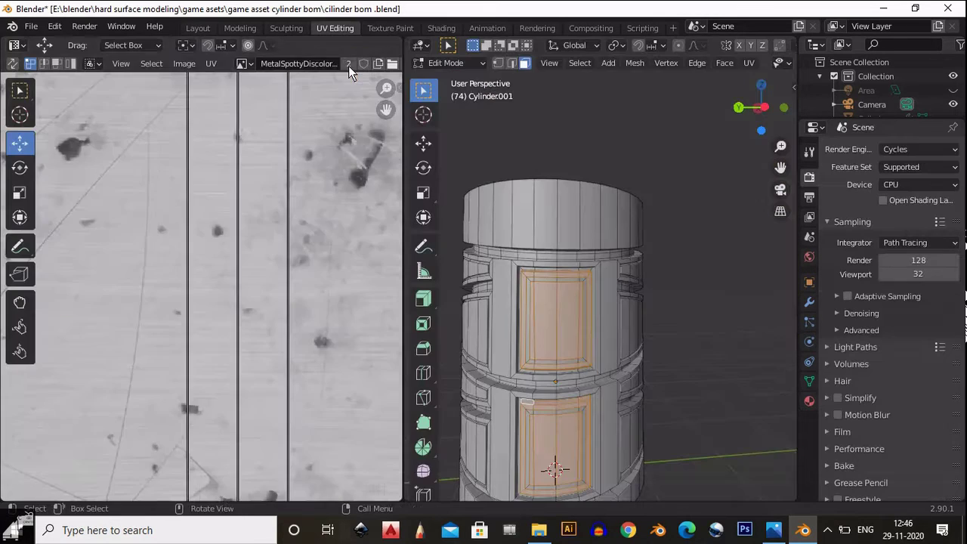
left_click(348, 66)
scroll(209, 302, "down", 14)
scroll(212, 290, "up", 5)
scroll(212, 288, "down", 1)
mouse_move(590, 291)
middle_mouse_down("shift")
mouse_move(593, 250)
mouse_move(613, 240)
mouse_move(639, 287)
middle_mouse_up("shift")
scroll(615, 284, "up", 2)
scroll(638, 287, "down", 1)
middle_click_drag(639, 287, 654, 259, "shift")
left_click(436, 28)
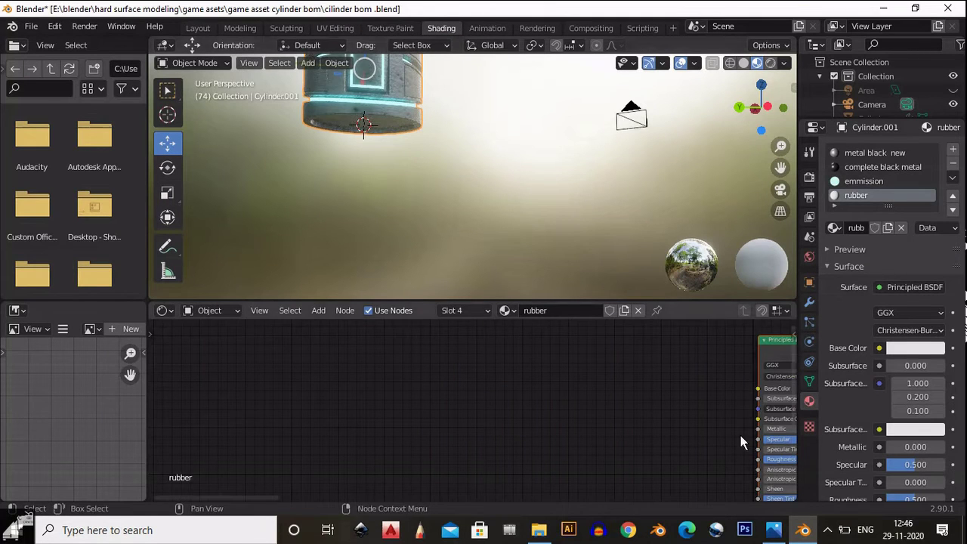
Step: Assign the rubber material to the selected faces of the recessed side panels
middle_click_drag(740, 435, 299, 393)
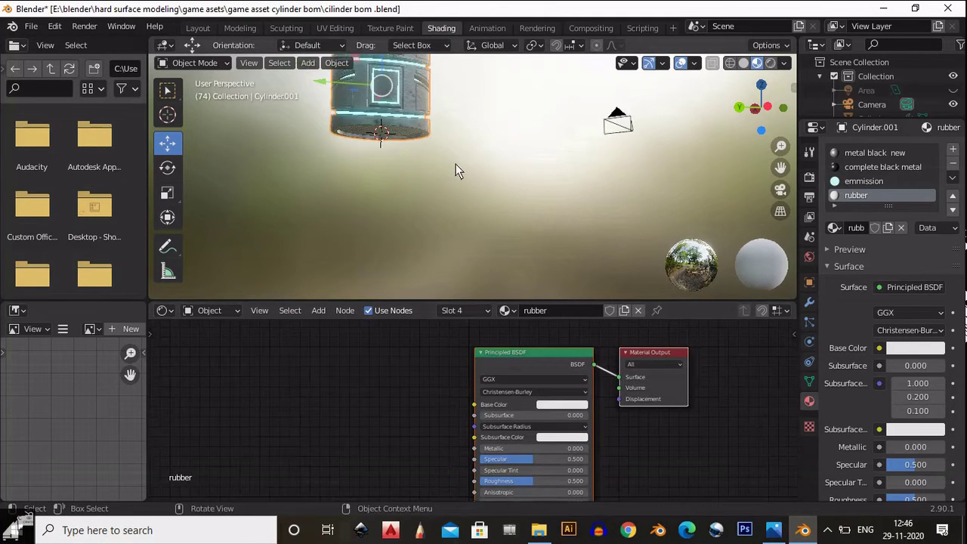
middle_click_drag(457, 171, 514, 177)
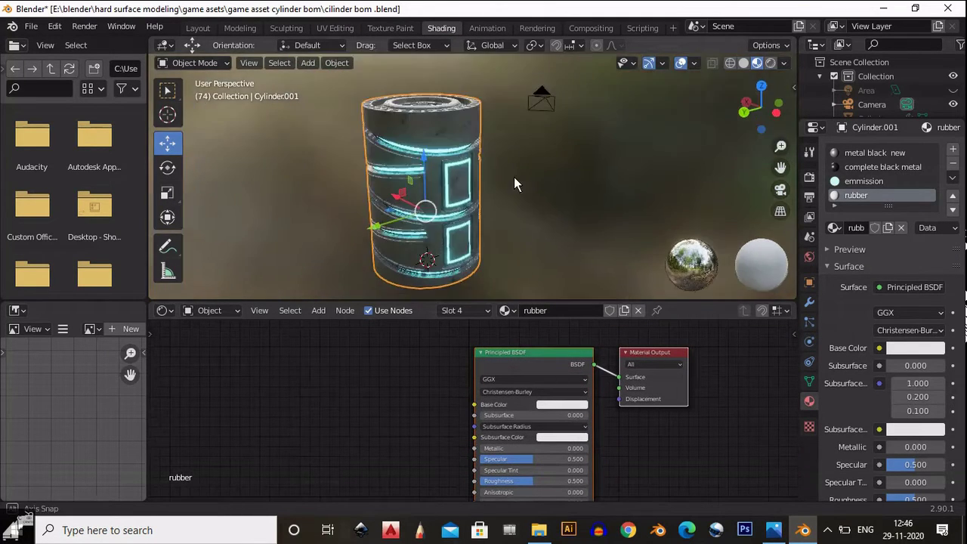
left_click_drag(513, 176, 537, 170)
scroll(536, 171, "up", 4)
key("Tab")
left_click(837, 222)
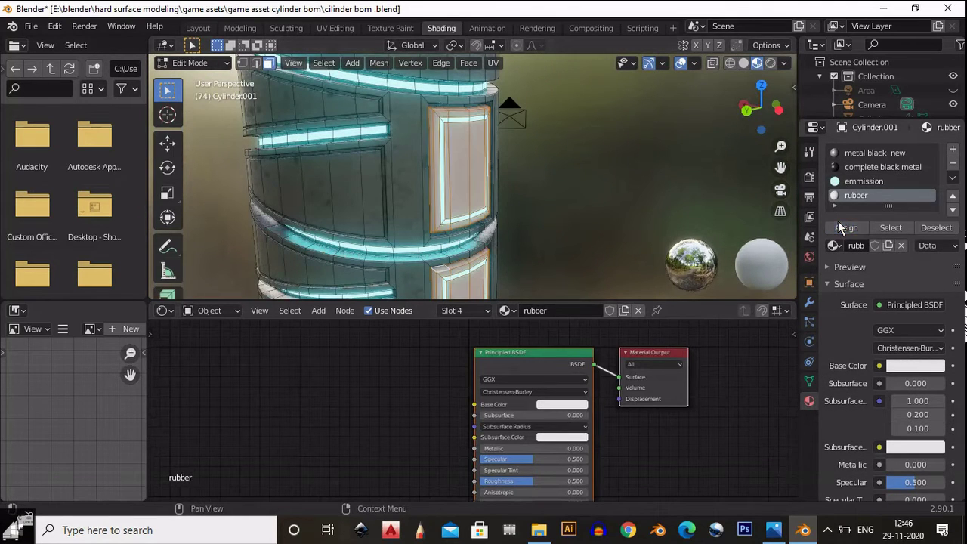
middle_click_drag(534, 225, 563, 168, "shift")
Step: Bring the synth-rubber-albedo image from the synth-rubber-bl folder into the rubber nodes and connect its Color to Base Color
left_click(545, 533)
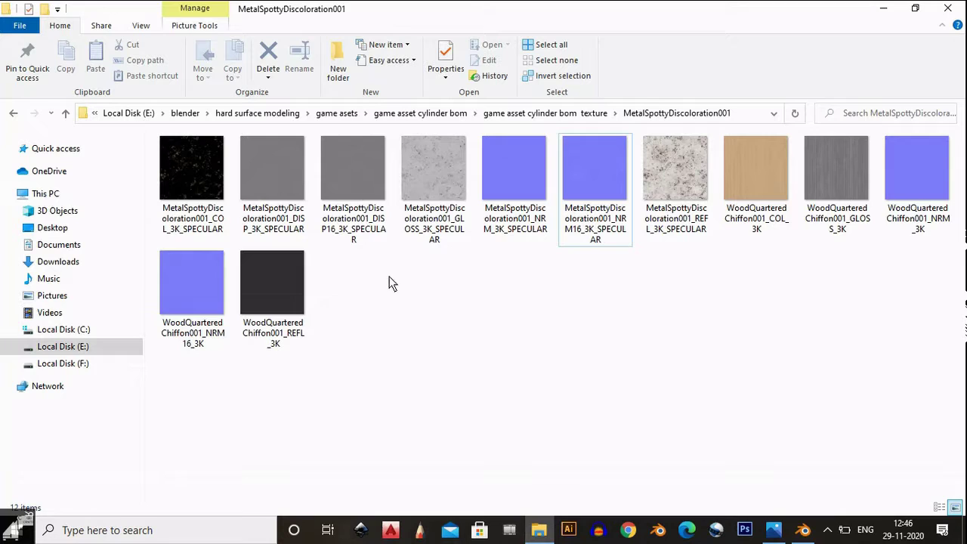
left_click(13, 113)
double_click(346, 182)
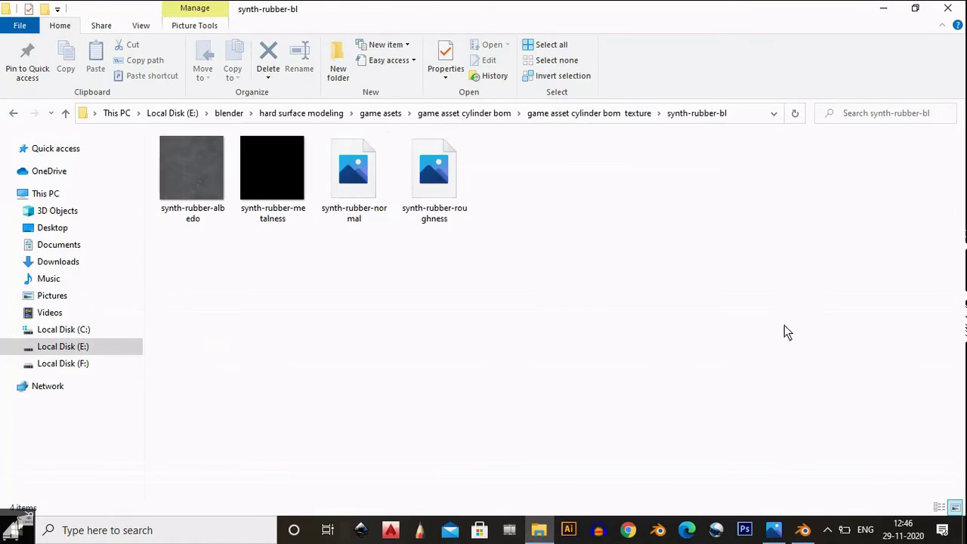
left_click(195, 161)
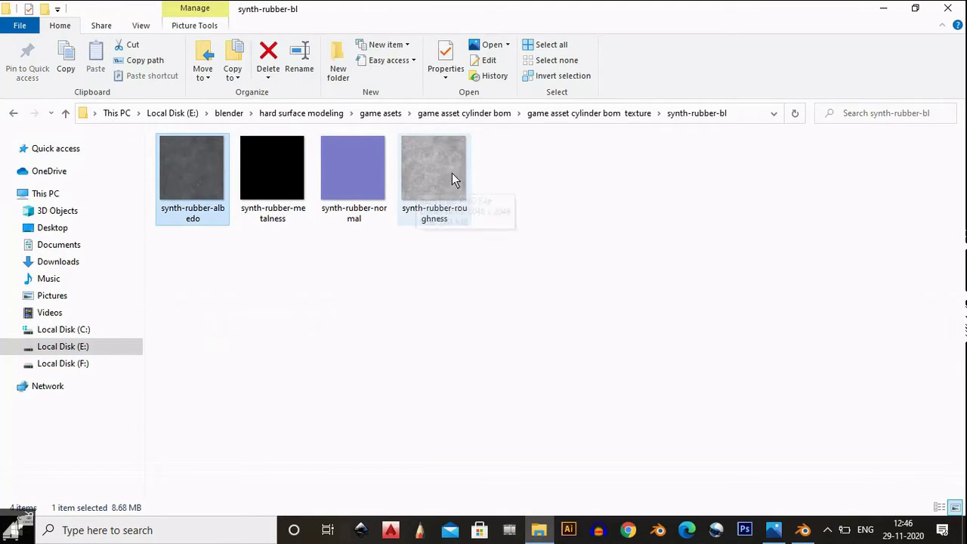
left_click_drag(192, 173, 373, 420)
left_click_drag(432, 409, 480, 406)
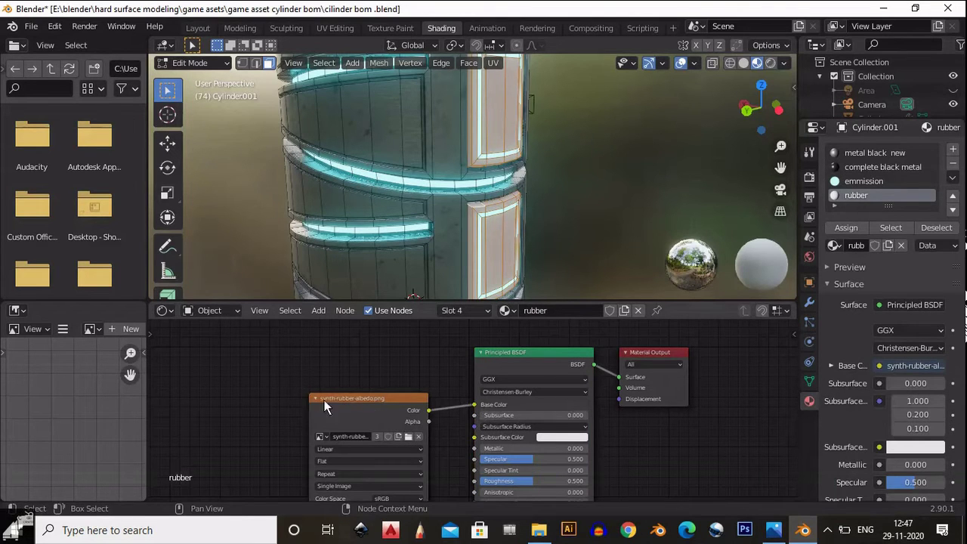
left_click_drag(321, 401, 185, 396)
scroll(257, 454, "down", 3)
middle_click_drag(256, 455, 366, 353)
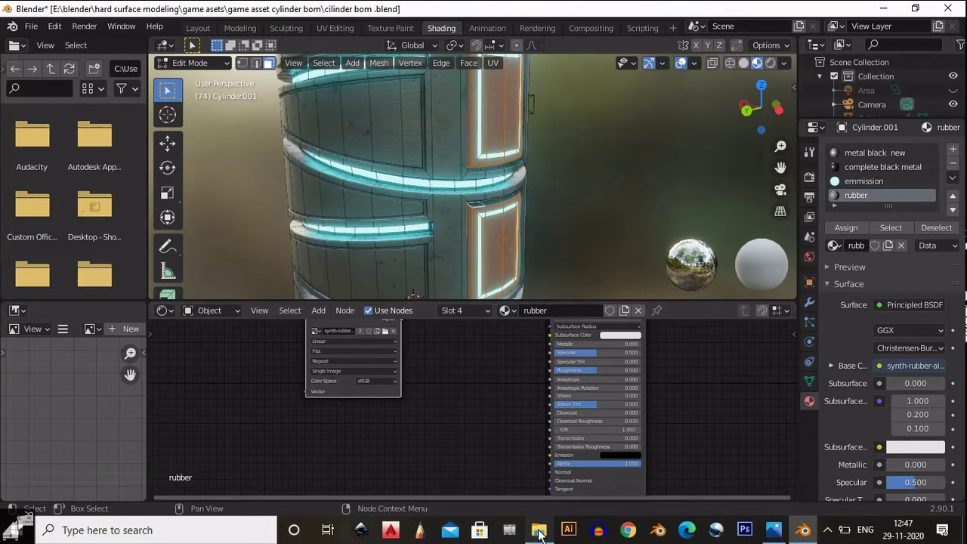
Step: Bring the synth-rubber-normal image from the texture folder into the rubber material's nodes, below the albedo texture
left_click(538, 530)
left_click_drag(351, 174, 371, 426)
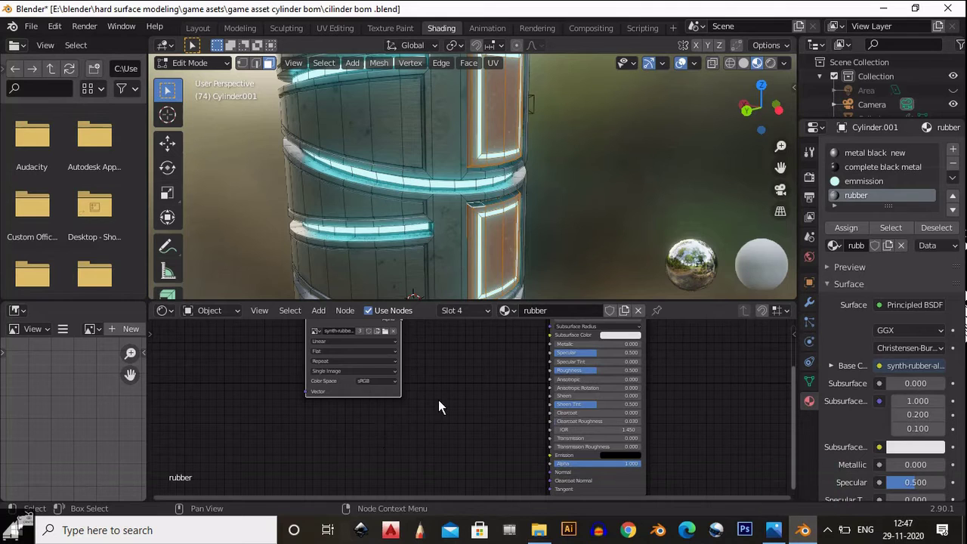
scroll(437, 399, "down", 1)
middle_click_drag(438, 399, 447, 393)
left_click_drag(433, 419, 457, 464)
Step: Add a Normal Map node and link it between the normal texture's Color and the Principled BSDF's Normal input
key("shift+a")
mouse_move(406, 433)
left_click(479, 374)
left_click(457, 423)
mouse_move(505, 433)
left_mouse_down()
mouse_move(525, 438)
mouse_move(506, 453)
left_mouse_up()
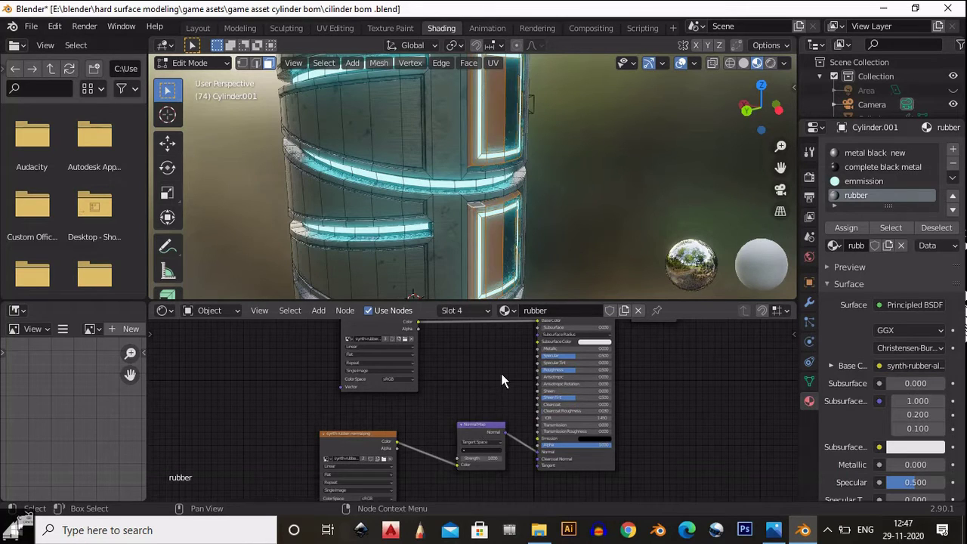
left_click(461, 441)
left_click(459, 436)
left_click_drag(474, 434, 455, 426)
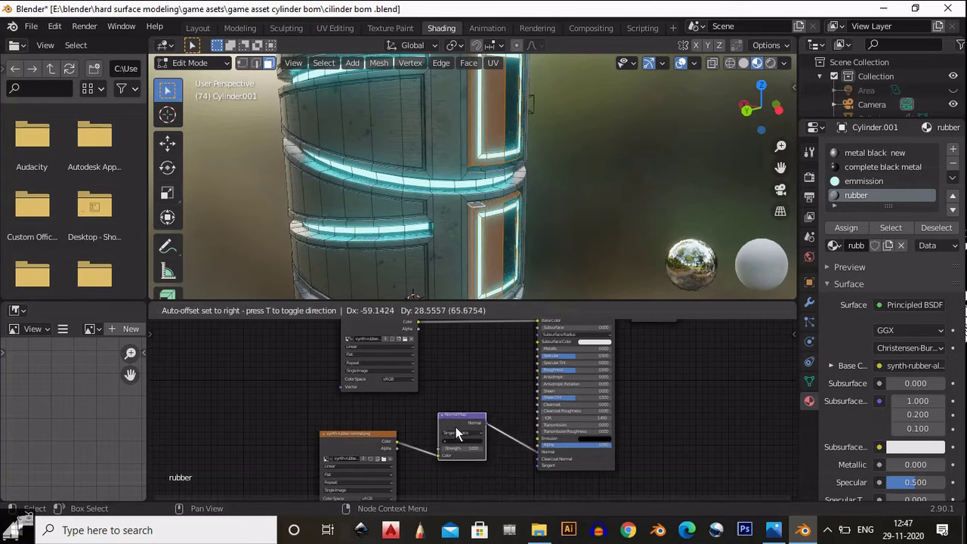
Step: Set the Normal Map node's strength to 0.1 and deselect the panel faces
scroll(471, 414, "up", 8)
middle_click_drag(521, 486, 520, 427)
scroll(461, 377, "up", 3)
middle_click_drag(500, 210, 456, 218)
scroll(512, 188, "up", 2)
mouse_move(444, 428)
left_mouse_down()
mouse_move(423, 429)
mouse_move(421, 439)
left_mouse_up()
key("ctrl+z")
left_click(416, 426)
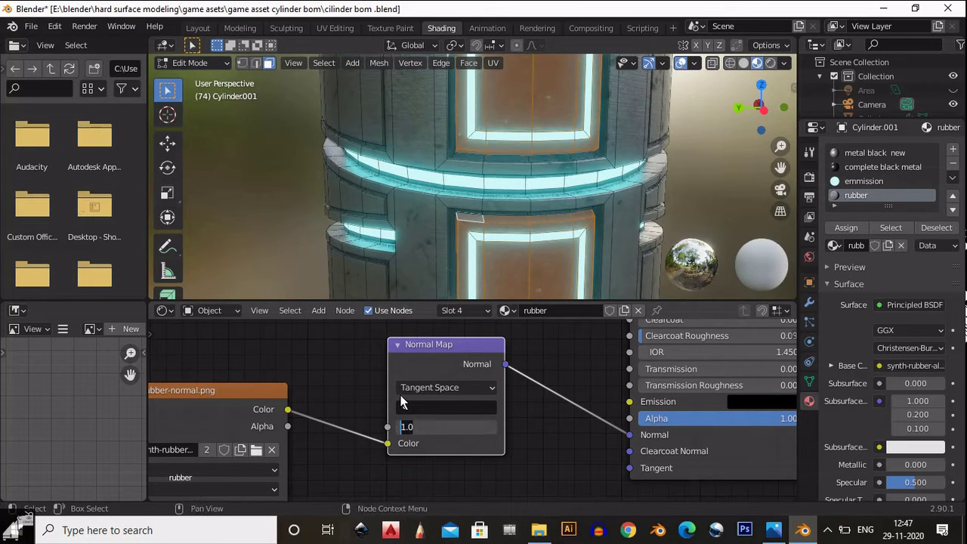
key("BackSpace")
type("0.1")
key("Return")
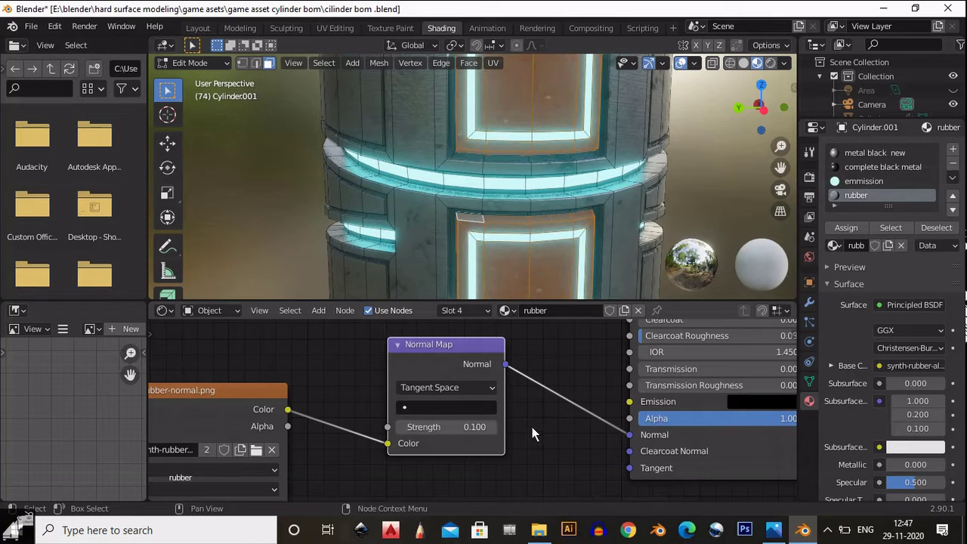
left_click(698, 136)
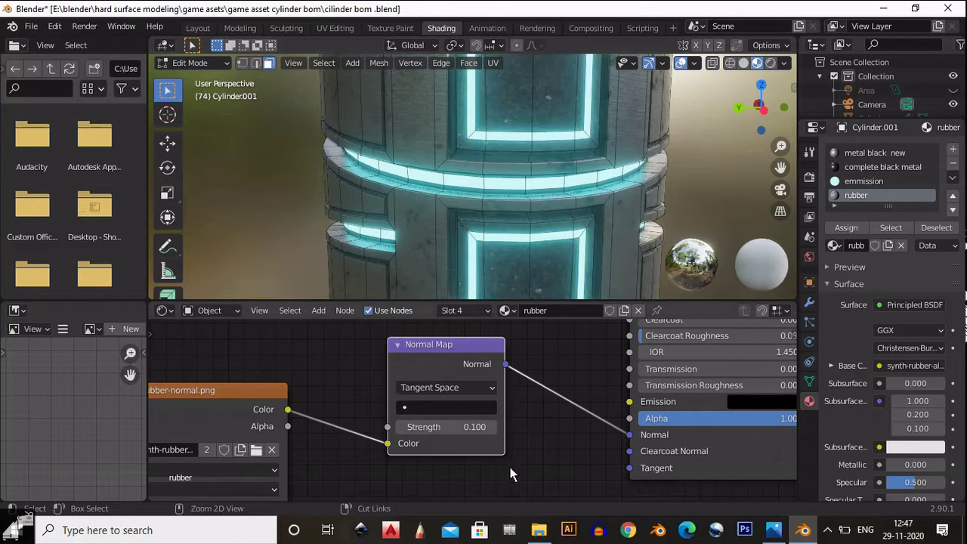
Step: Insert a MixRGB node between the albedo texture and Base Color and set its Color2 to black
scroll(508, 460, "down", 2)
middle_click_drag(394, 400, 404, 497)
scroll(464, 413, "down", 2)
key("shift+a")
mouse_move(443, 394)
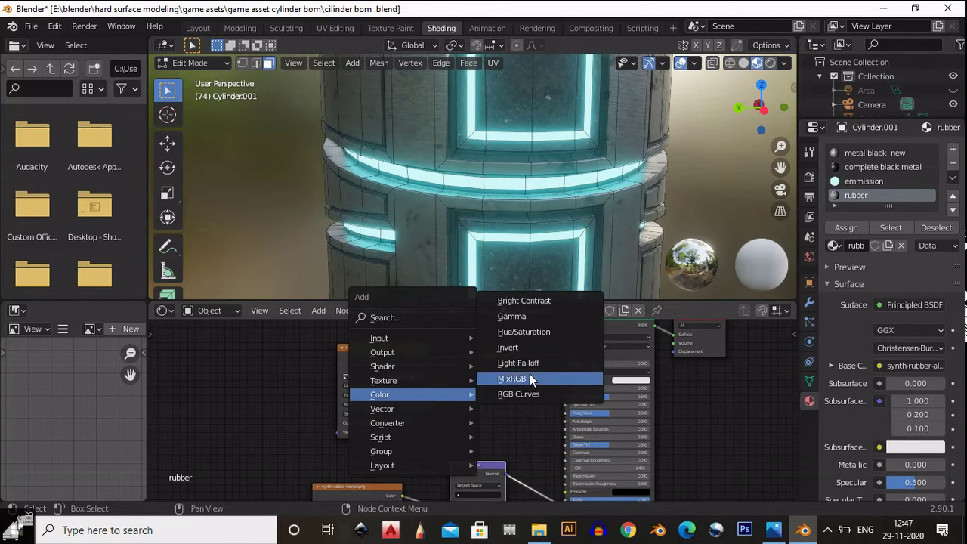
left_click(570, 378)
left_click(476, 324)
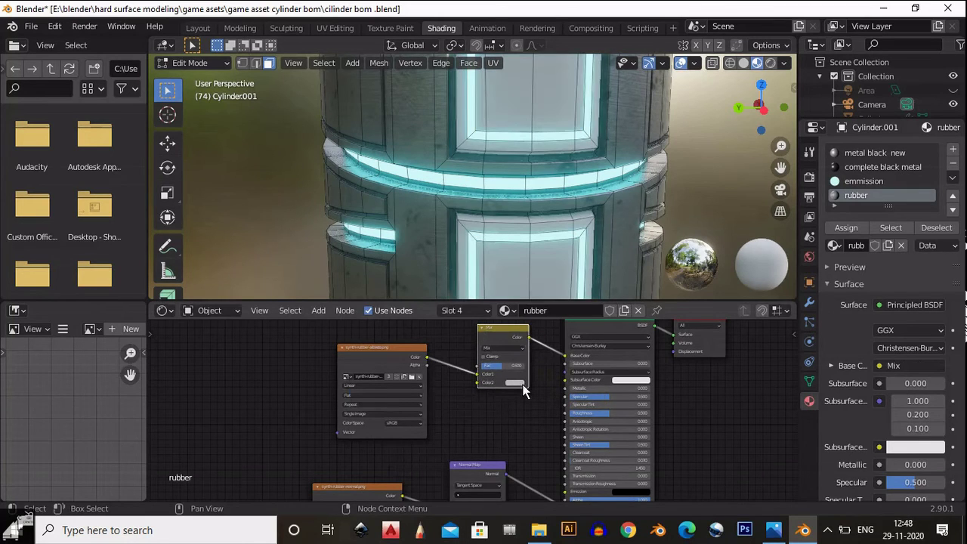
left_click(515, 383)
left_click_drag(569, 303, 567, 333)
Step: Spread out the rubber nodes, moving the albedo and Mix nodes away from the shader and the normal map nodes lower
middle_click_drag(355, 405, 382, 423, "ctrl")
left_click_drag(518, 347, 346, 348)
middle_click_drag(481, 421, 482, 445, "ctrl")
middle_click_drag(482, 446, 484, 420, "shift")
left_click_drag(500, 402, 393, 456)
left_click_drag(409, 433, 415, 464)
left_click(472, 428)
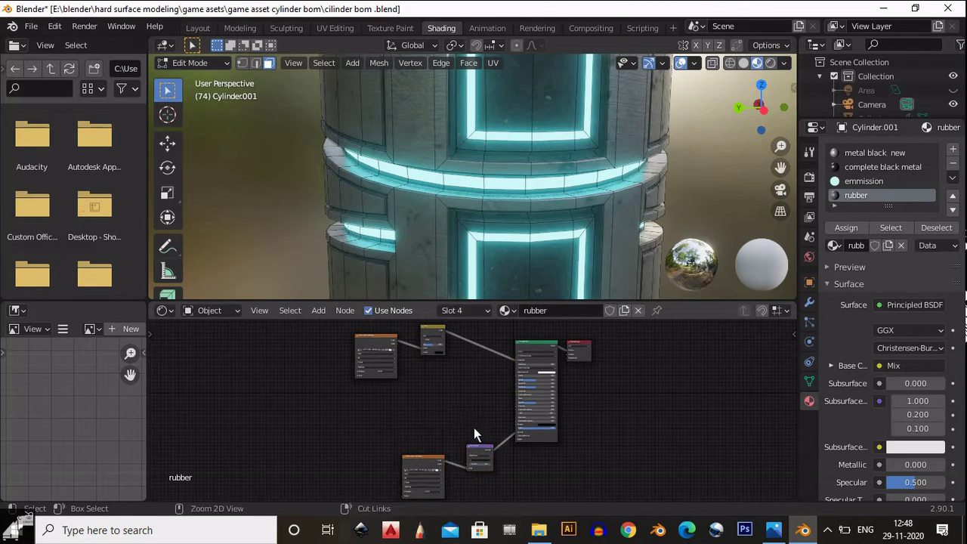
middle_click_drag(474, 428, 482, 404, "ctrl")
Step: Bring the synth-rubber-roughness image into the rubber nodes and connect its Color to the shader's Roughness input
left_click(541, 530)
left_click(208, 186)
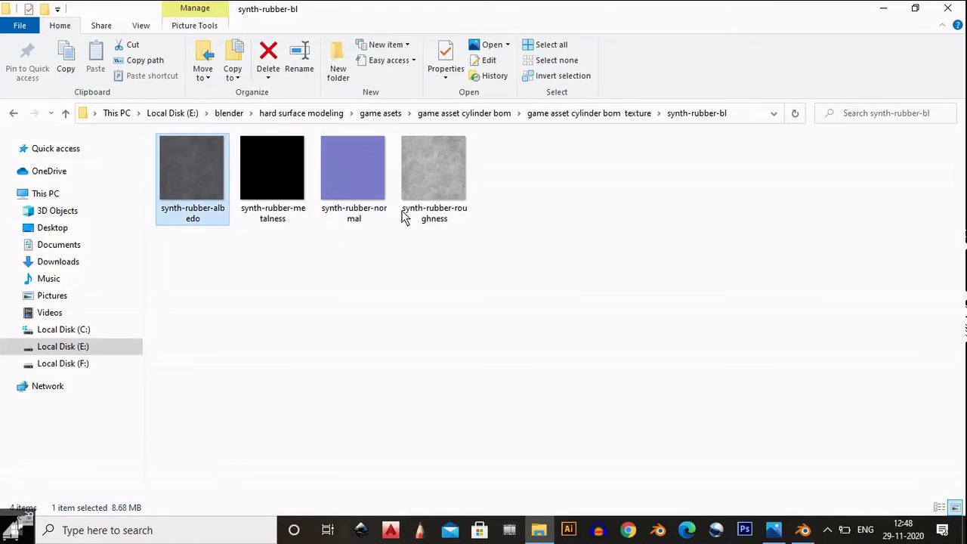
left_click(453, 180)
left_click_drag(452, 178, 441, 405)
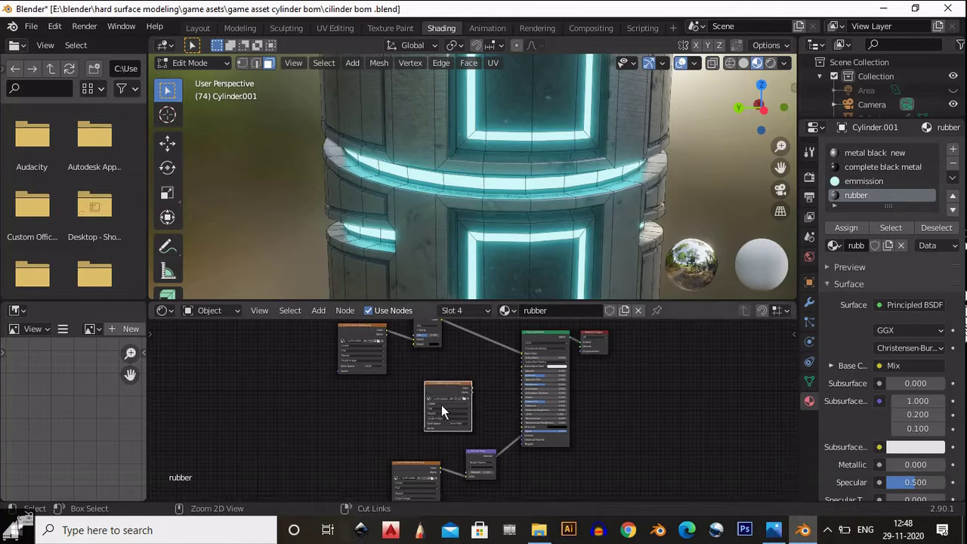
middle_click_drag(443, 406, 475, 386, "ctrl")
mouse_move(473, 367)
left_mouse_down()
mouse_move(532, 376)
mouse_move(560, 364)
left_mouse_up()
scroll(503, 361, "down", 2)
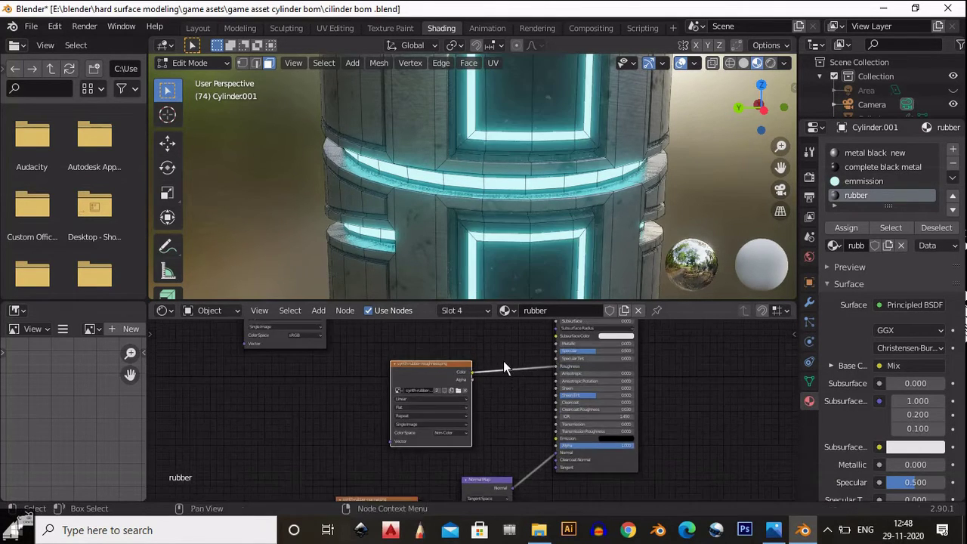
Step: Return to Object Mode, add a Bump node below the roughness texture and move the normal map nodes lower
key("Tab")
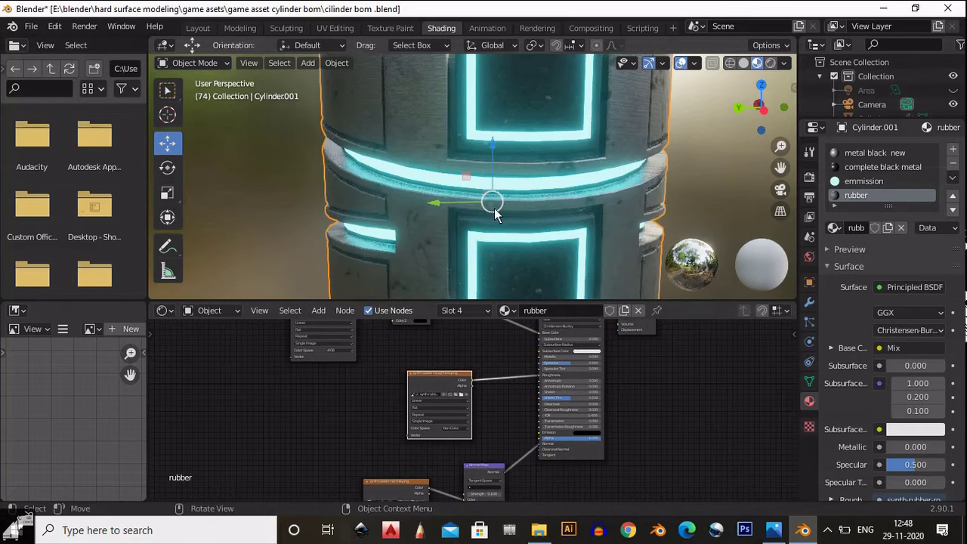
middle_click_drag(494, 207, 528, 186)
scroll(474, 389, "down", 1)
key("shift+a")
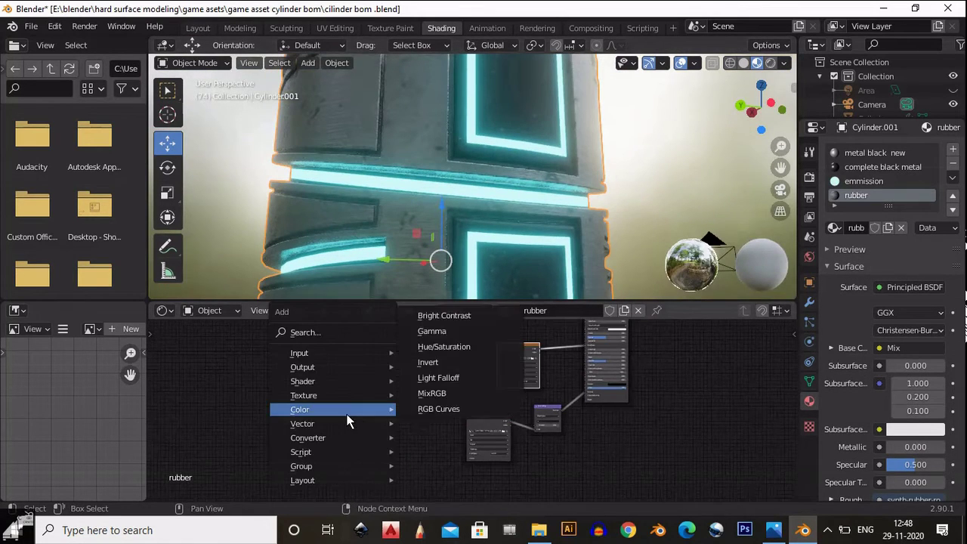
mouse_move(389, 423)
left_click(436, 299)
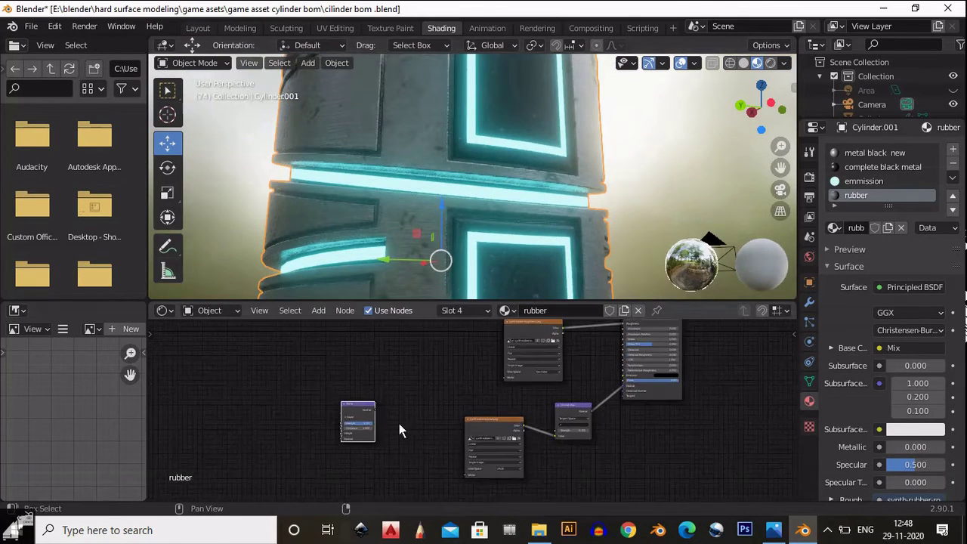
left_click(491, 404)
left_click_drag(584, 457, 512, 437)
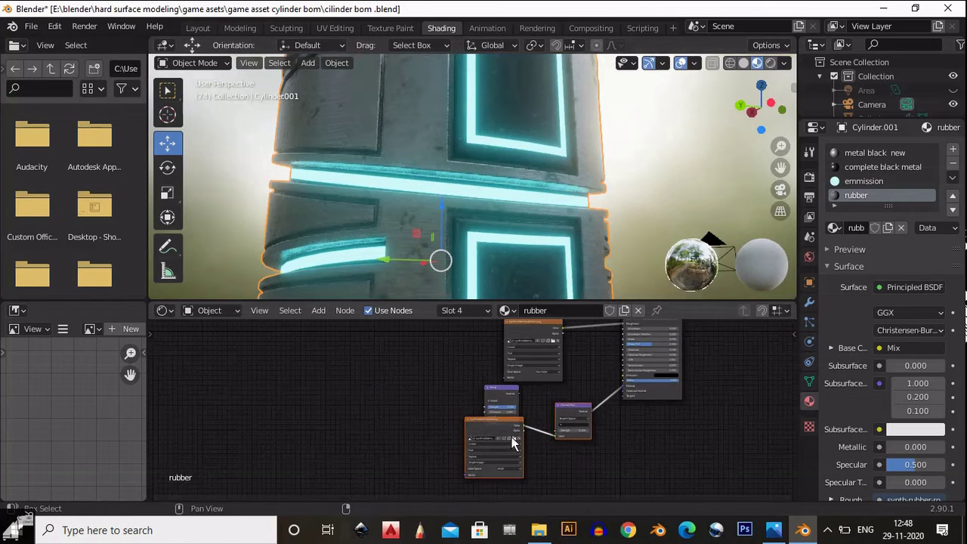
left_click_drag(564, 401, 515, 477)
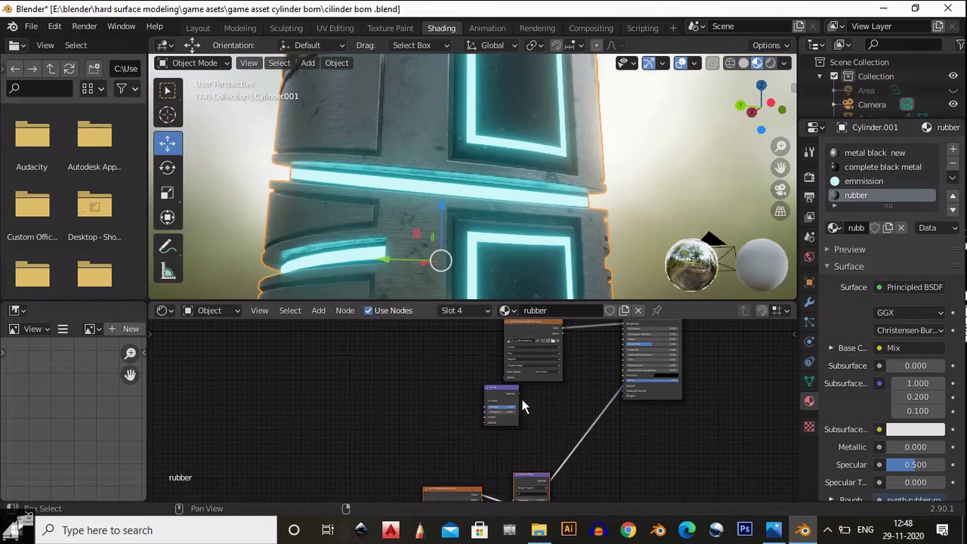
Step: Connect the Bump output to the shader's Normal input and the albedo texture's Color to the Bump's Height
left_click(505, 394)
middle_click_drag(550, 407, 444, 365)
left_click_drag(342, 395, 508, 384)
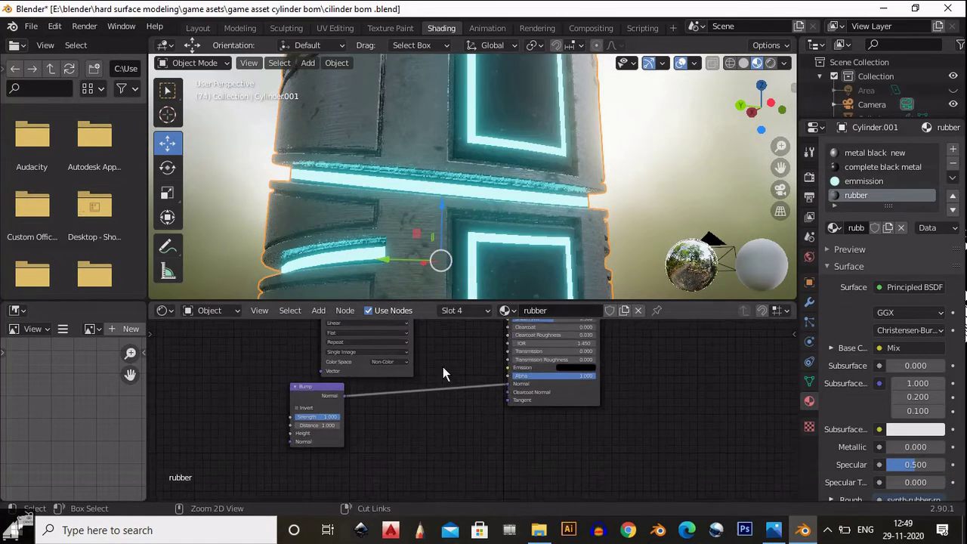
middle_click_drag(443, 366, 456, 450, "ctrl")
mouse_move(520, 463)
middle_mouse_down("shift")
mouse_move(568, 499)
mouse_move(492, 369)
mouse_move(491, 427)
middle_mouse_up("shift")
middle_click_drag(491, 426, 469, 370, "shift")
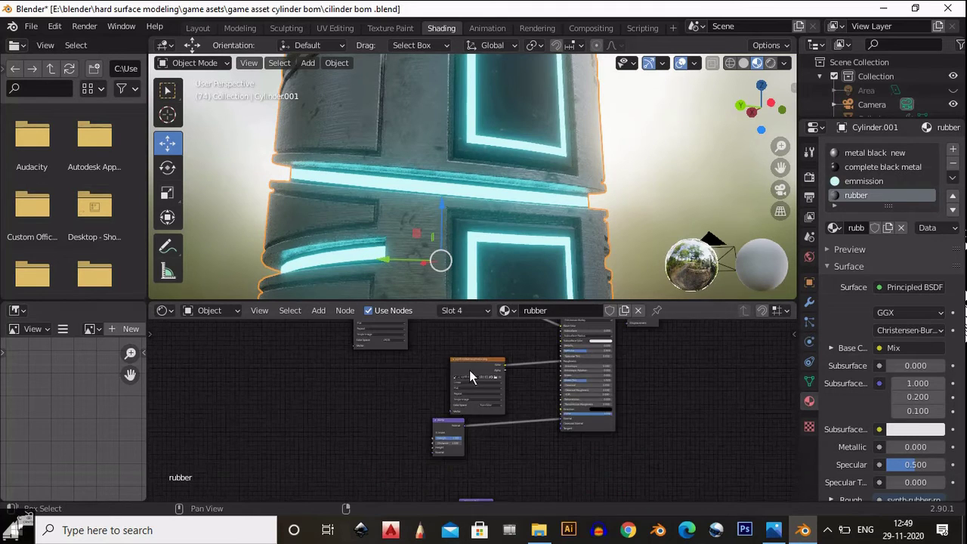
left_click_drag(451, 428, 495, 433)
middle_click_drag(412, 375, 403, 408, "shift")
left_click_drag(398, 332, 470, 484)
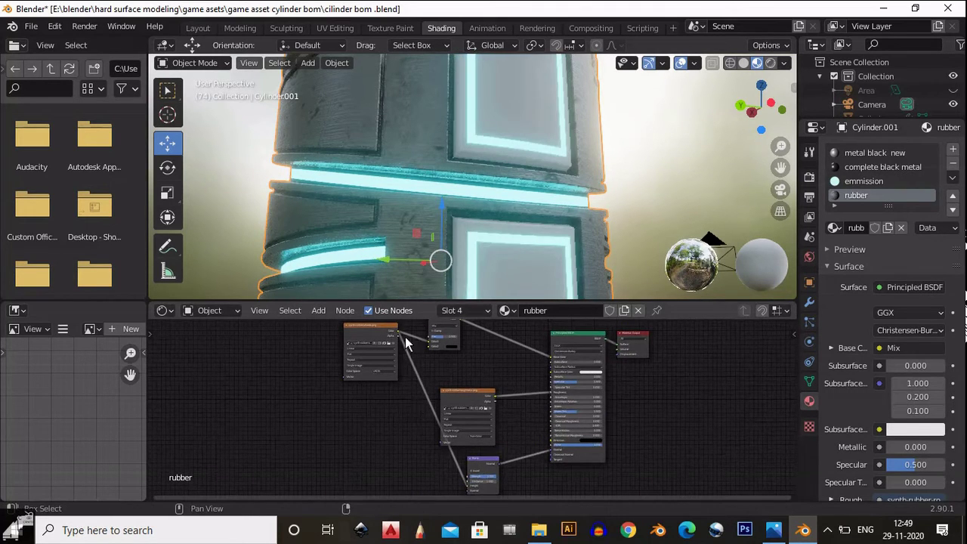
Step: Set the Bump node's strength to 0.3, judging the grain on the rubber panels up close
middle_click_drag(393, 401, 473, 414)
scroll(474, 415, "up", 2)
middle_click_drag(512, 161, 503, 209)
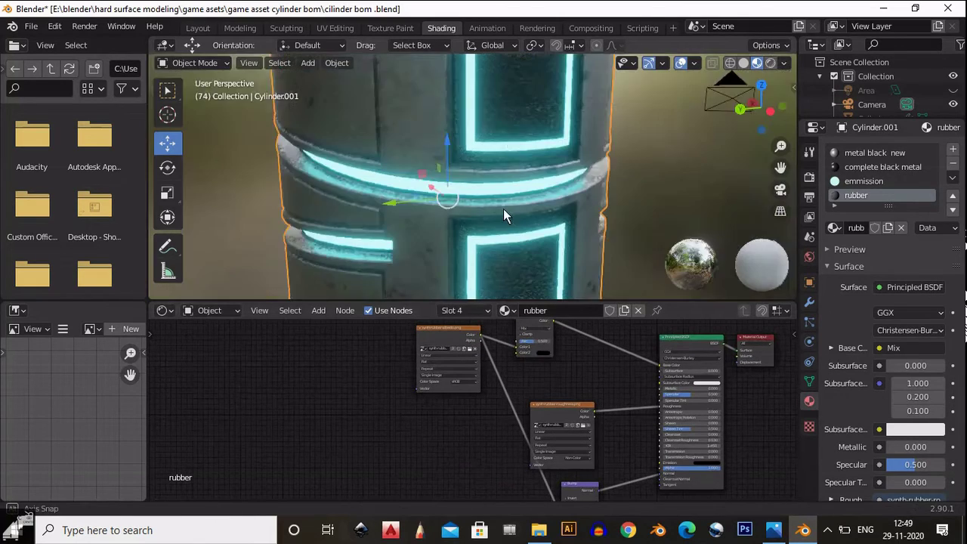
scroll(502, 106, "up", 3)
scroll(502, 107, "down", 1)
middle_click_drag(499, 160, 464, 92, "shift")
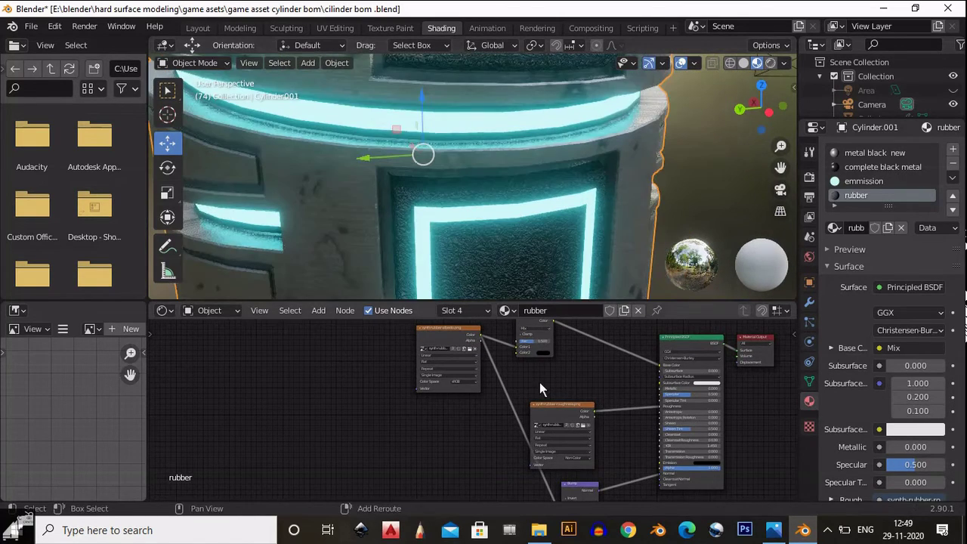
middle_click_drag(634, 493, 465, 494)
scroll(465, 409, "up", 4)
middle_click_drag(495, 368, 577, 423)
left_click_drag(478, 373, 409, 375)
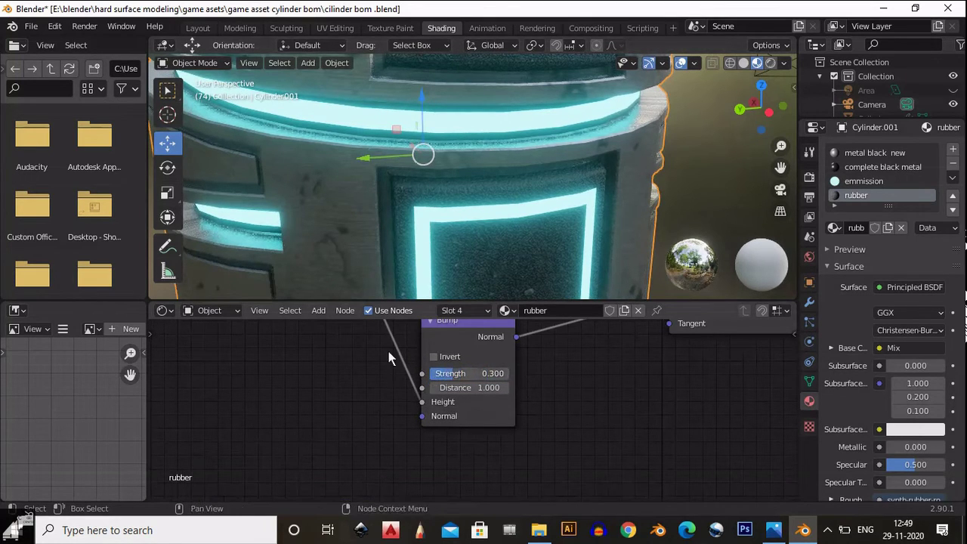
Step: Connect the Normal Map node's output to the Bump node's Normal input
middle_click_drag(383, 370, 357, 438, "ctrl")
middle_click_drag(357, 437, 359, 367)
left_click_drag(421, 419, 442, 342)
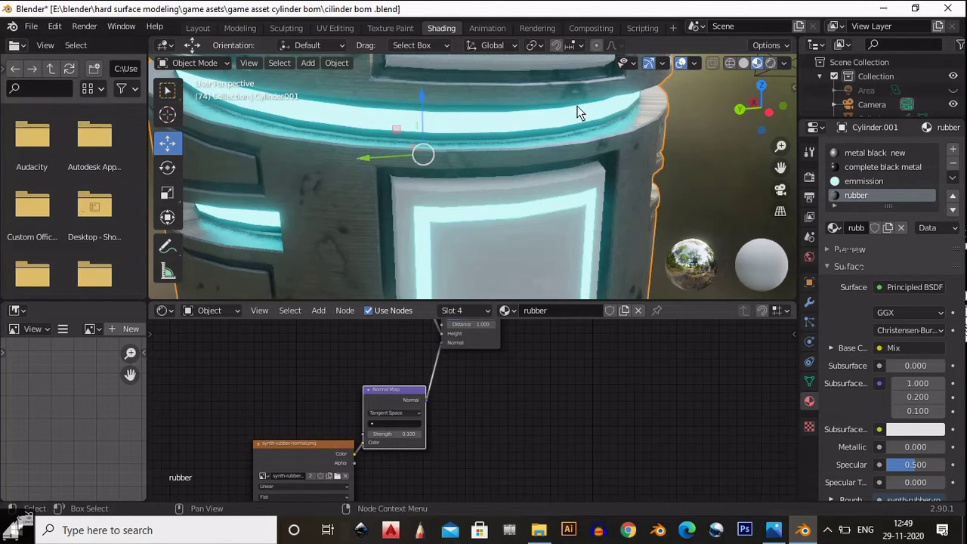
Step: Assign the emmission material to the round cap on the cylinder's central top dome in Edit Mode
middle_click_drag(566, 154, 532, 313)
middle_click_drag(520, 183, 492, 240)
middle_click_drag(474, 123, 441, 127, "ctrl")
key("Tab")
left_click(413, 98)
left_click(863, 181)
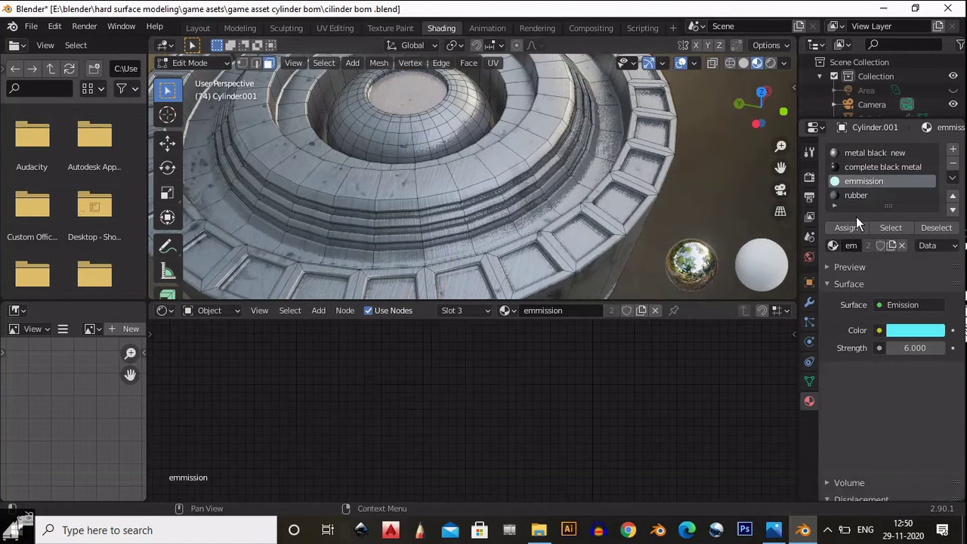
left_click(846, 227)
Step: Select every recessed square face around the cylinder's top rim, using solid shading
left_click(589, 240)
left_click(640, 187, "shift")
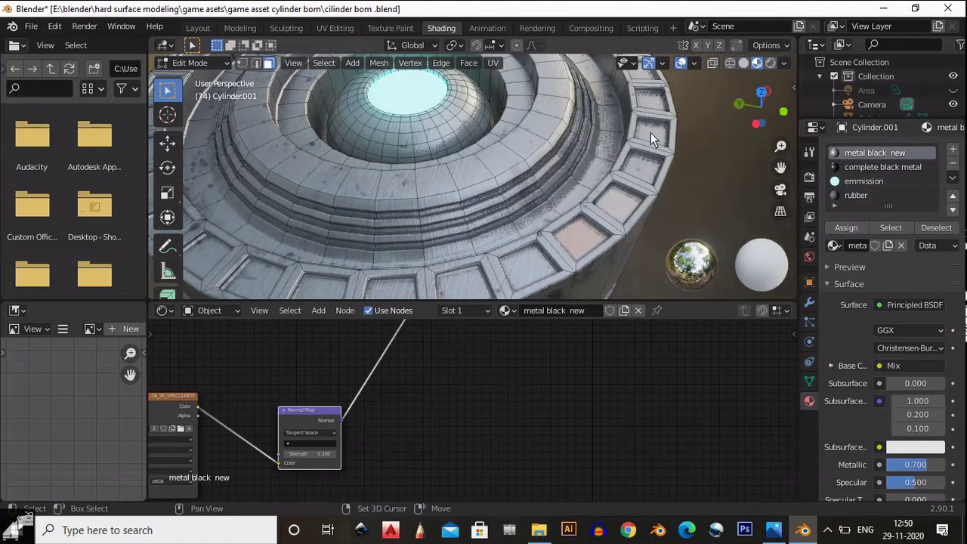
left_click(650, 133, "shift")
left_click(743, 64)
scroll(620, 152, "down", 3)
middle_click_drag(620, 153, 569, 156)
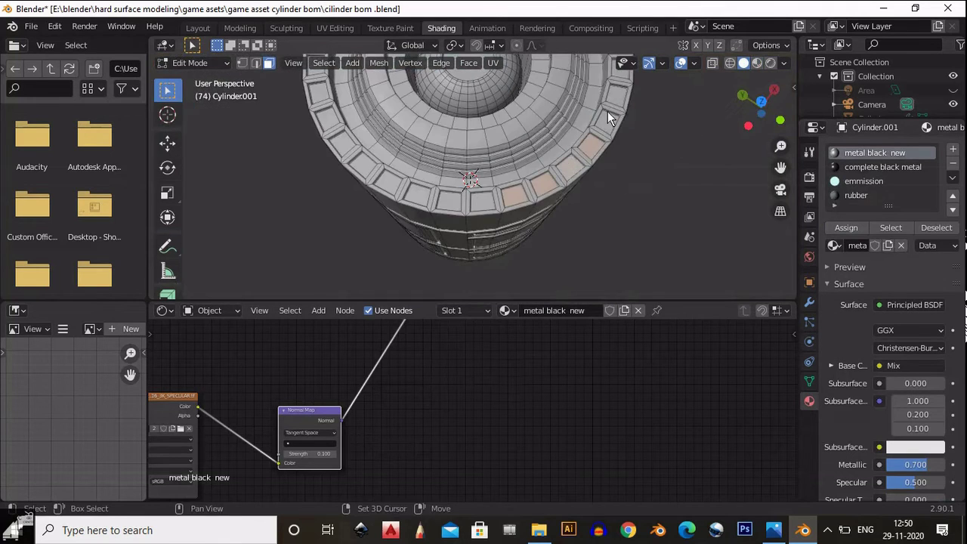
middle_click_drag(607, 111, 602, 171)
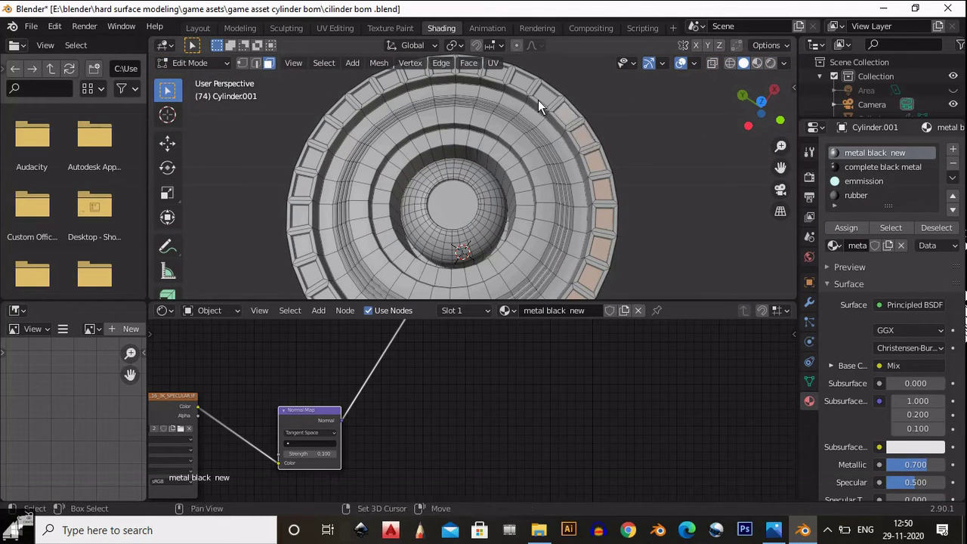
middle_click_drag(521, 95, 572, 140)
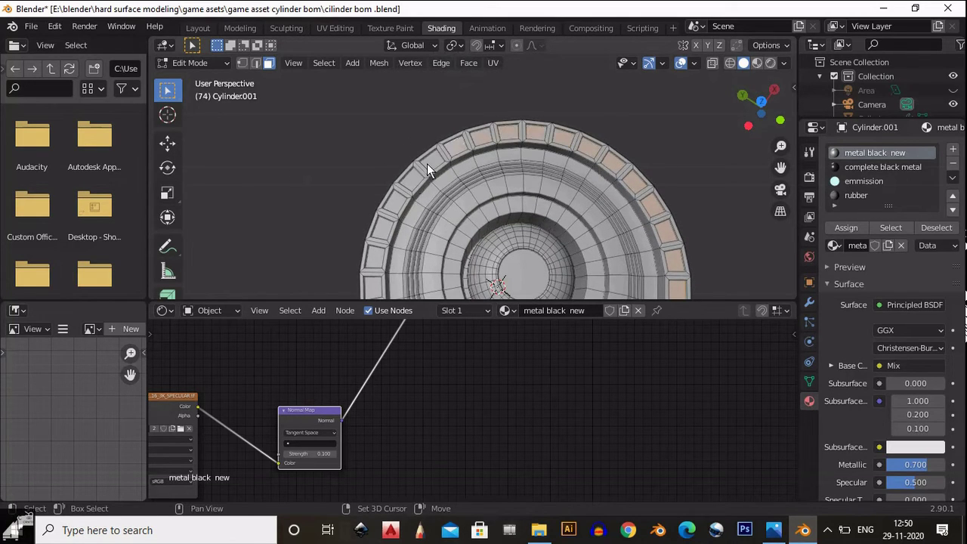
middle_click_drag(378, 257, 382, 173)
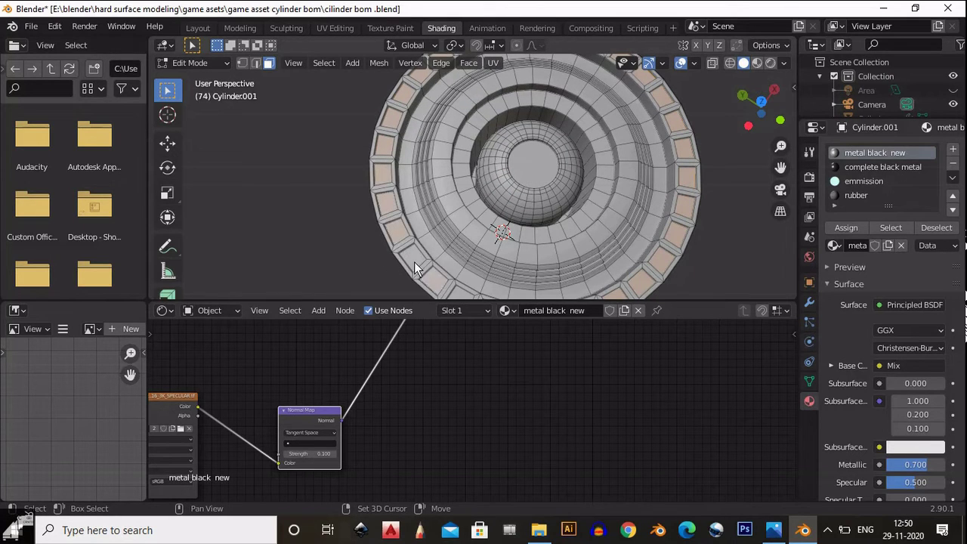
middle_click_drag(415, 268, 407, 233)
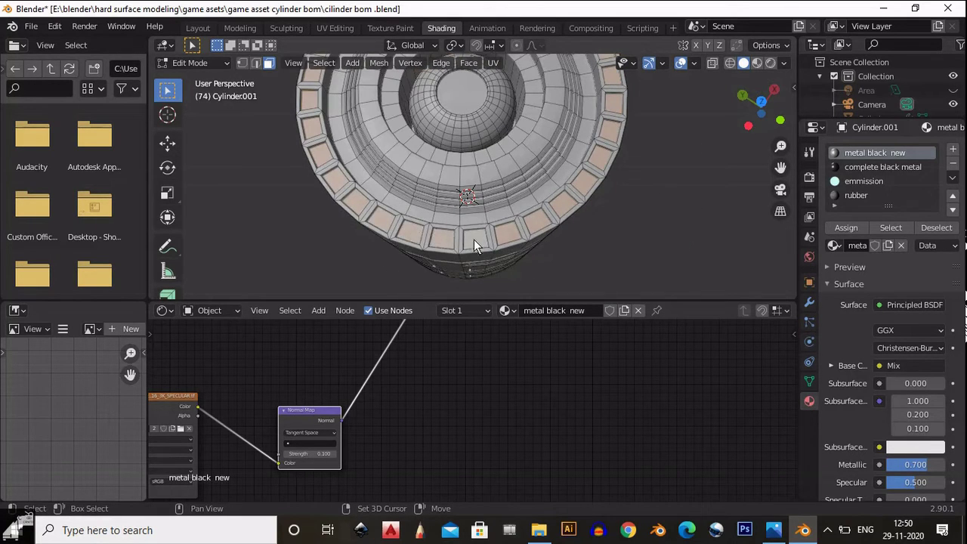
Step: Assign the complete black metal material to the selected rim recesses and check them in Object Mode with material preview shading
left_click(868, 167)
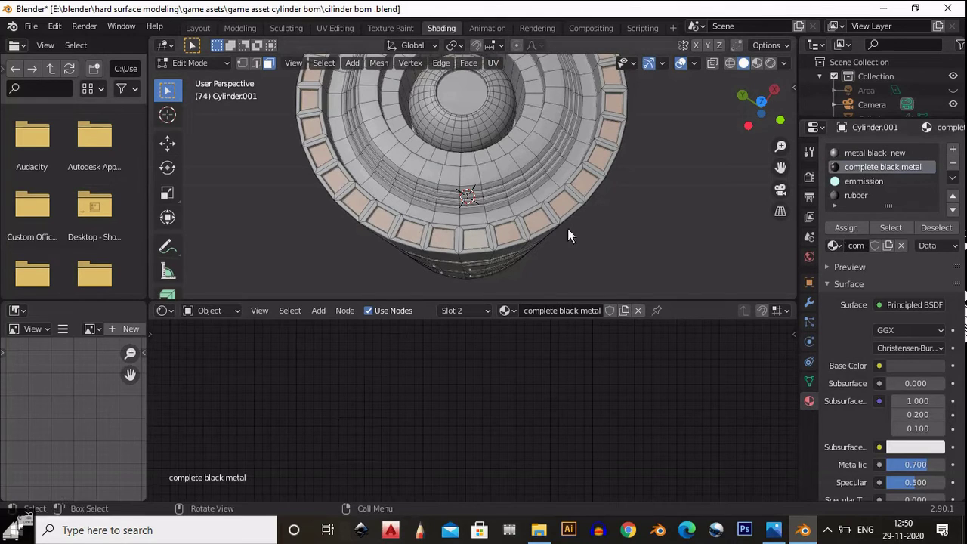
left_click(852, 231)
scroll(583, 231, "down", 3)
key("Tab")
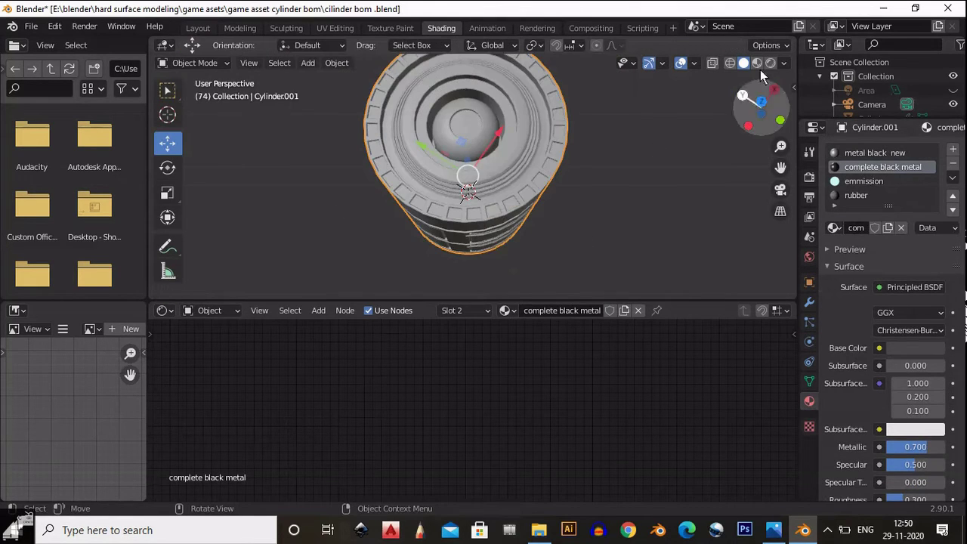
left_click(757, 62)
middle_click_drag(557, 154, 592, 118)
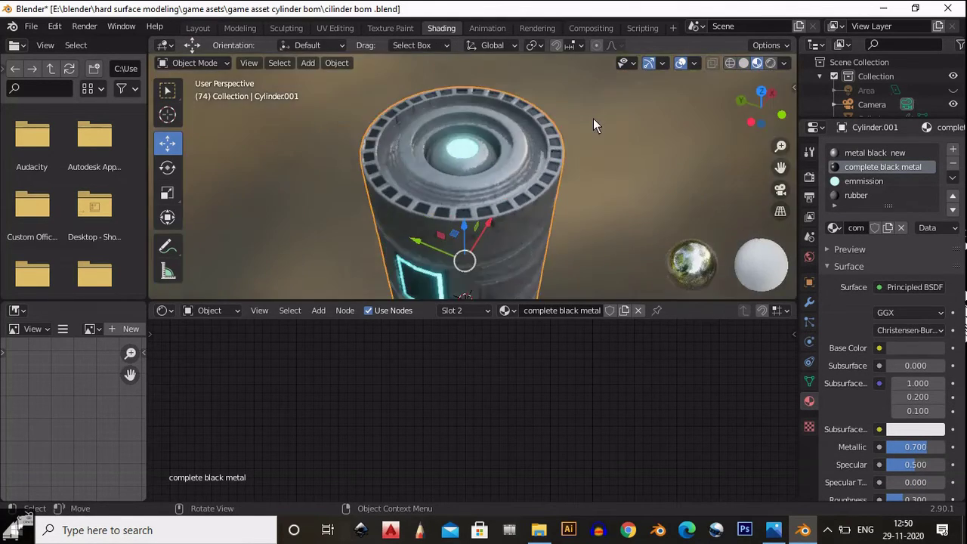
middle_click_drag(537, 208, 533, 156, "shift")
Step: Try the metal black new material's Normal Map at strength 0, and restore it to 0.1
left_click(889, 151)
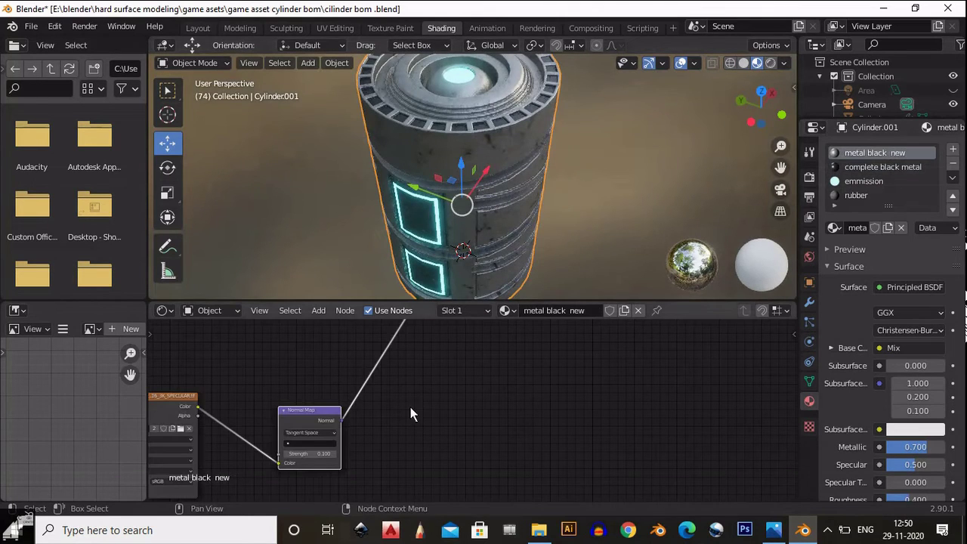
middle_click_drag(410, 412, 393, 416)
middle_click_drag(420, 377, 564, 350)
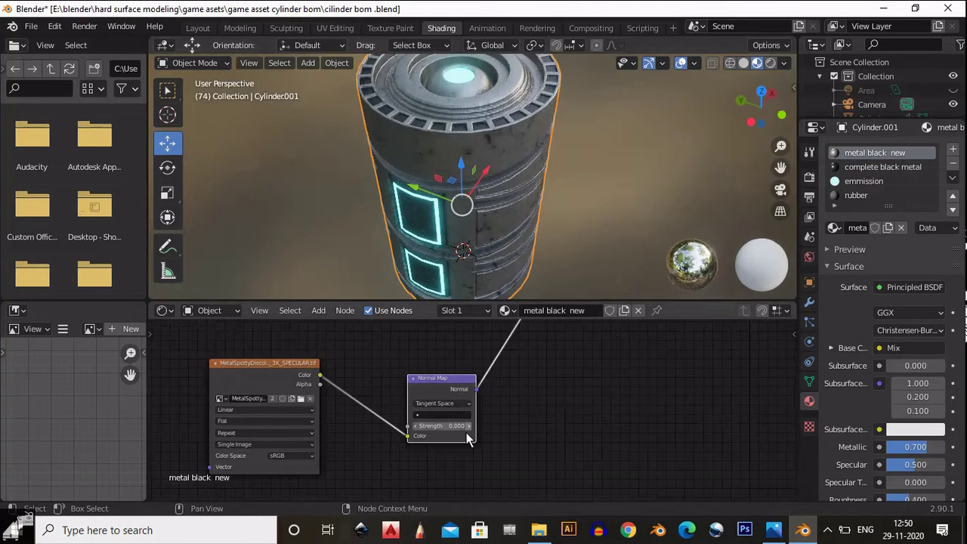
left_click(470, 425)
scroll(569, 191, "down", 5)
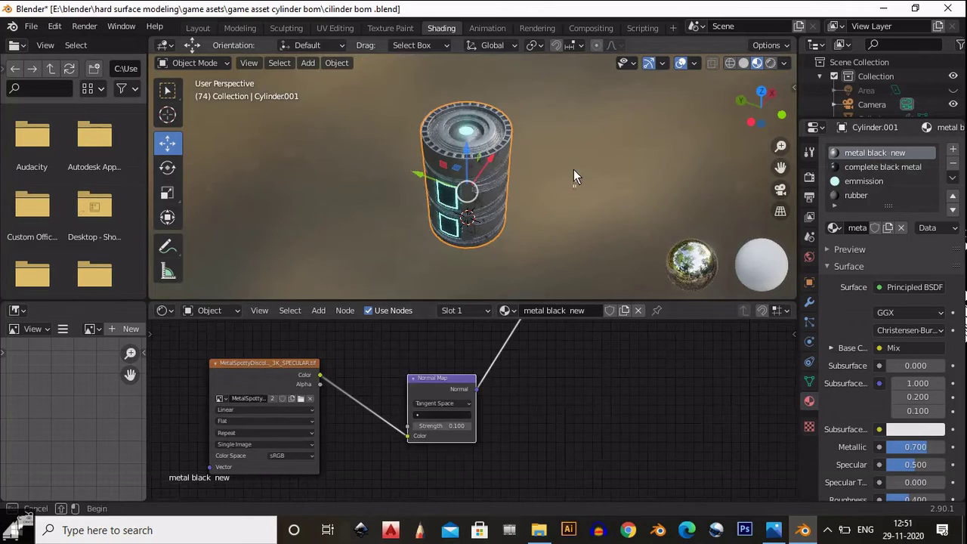
Step: In the Layout workspace, add a ground plane beneath the cylinder and scale it by about 8.28
left_click(211, 27)
scroll(514, 242, "down", 6)
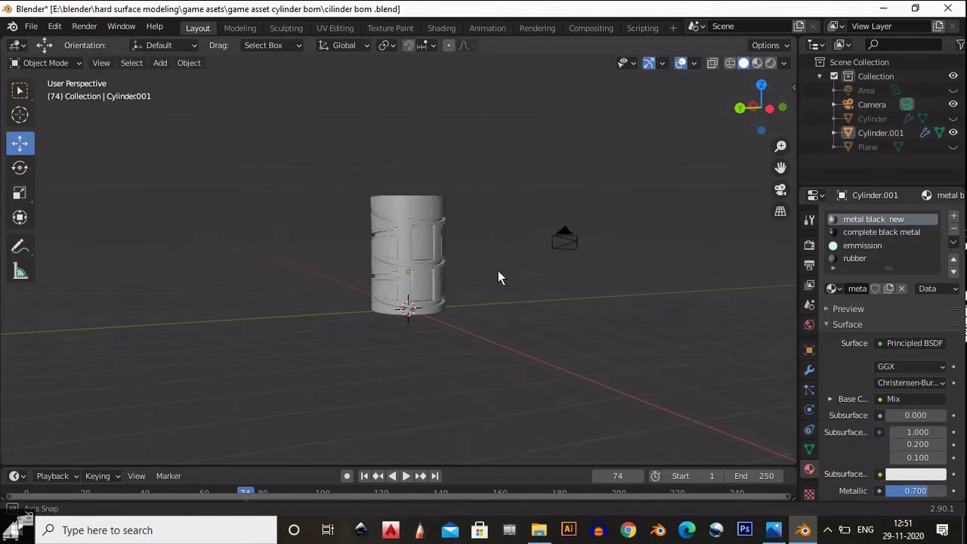
middle_click_drag(497, 272, 484, 314)
key("shift+a")
mouse_move(485, 227)
left_click(550, 228)
scroll(520, 286, "down", 3)
key("s")
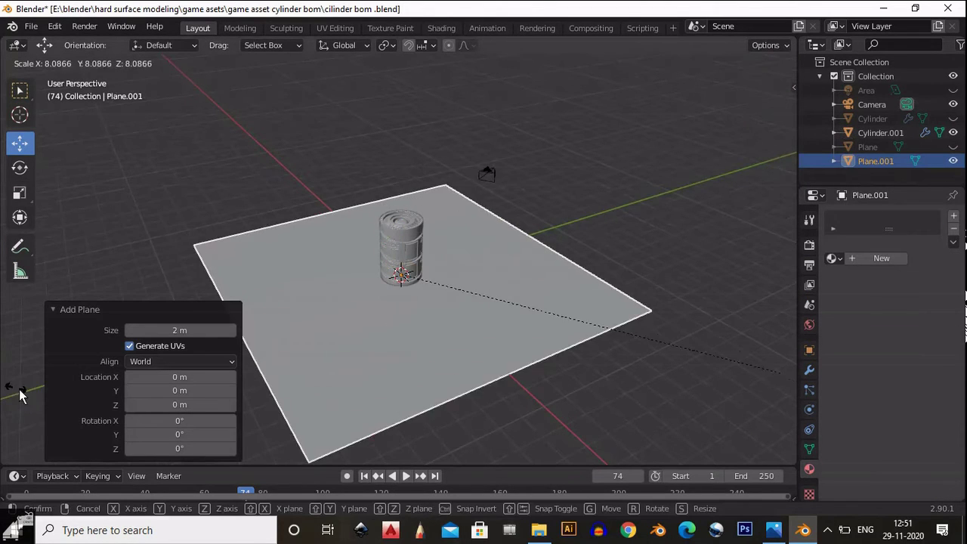
left_click(787, 391)
scroll(506, 342, "down", 2)
middle_click_drag(507, 341, 555, 326)
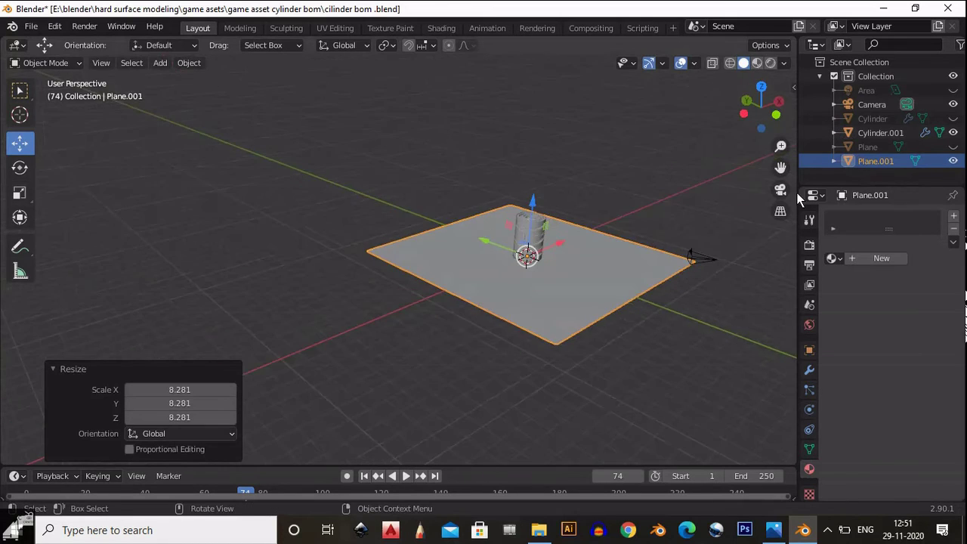
Step: Rotate the cylinder 120° about its vertical axis from the top view
left_click(780, 190)
left_click(518, 251)
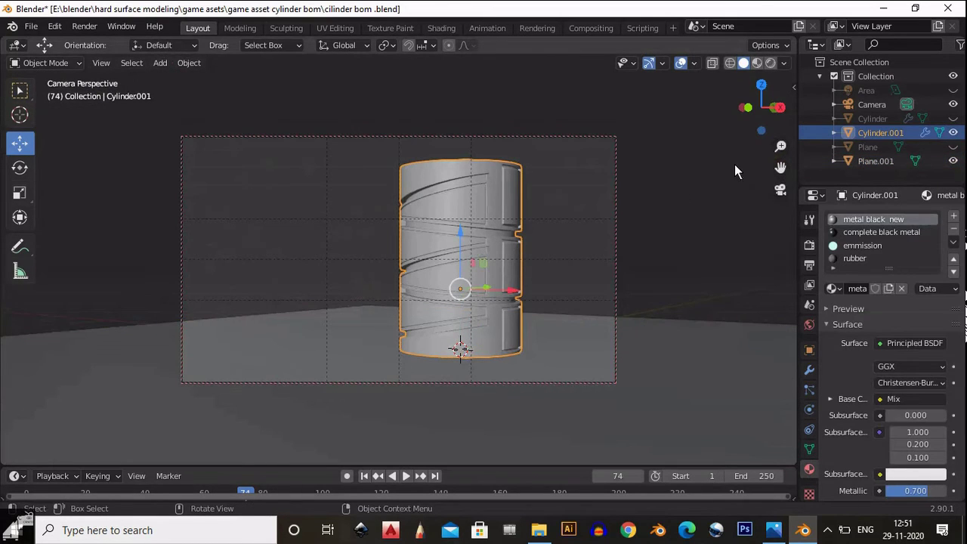
left_click(762, 88)
scroll(596, 215, "down", 2)
key("r")
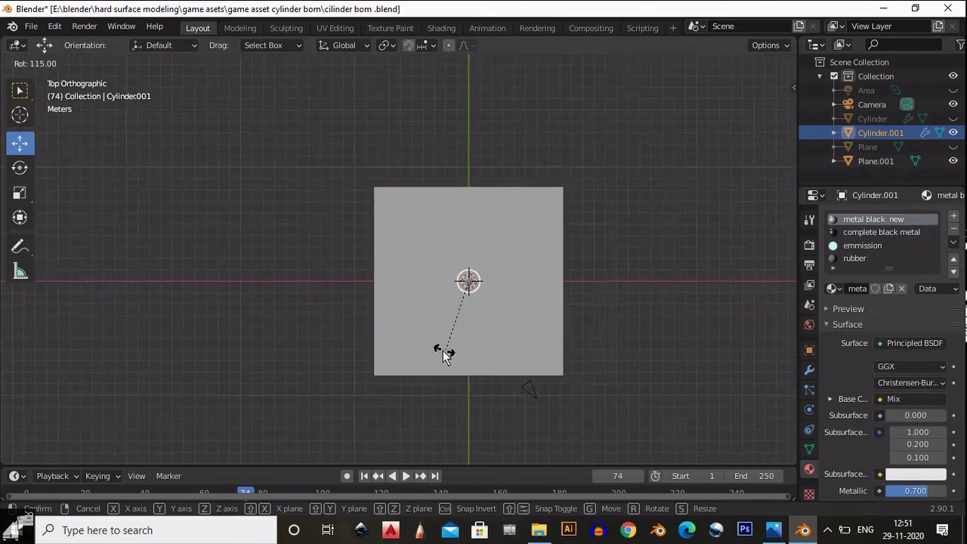
left_click(438, 350, "ctrl")
Step: Rotate the cylinder about 28.3° further around Z while looking through the camera, turning its rectangular panels to the front
left_click(781, 195)
left_click(13, 164)
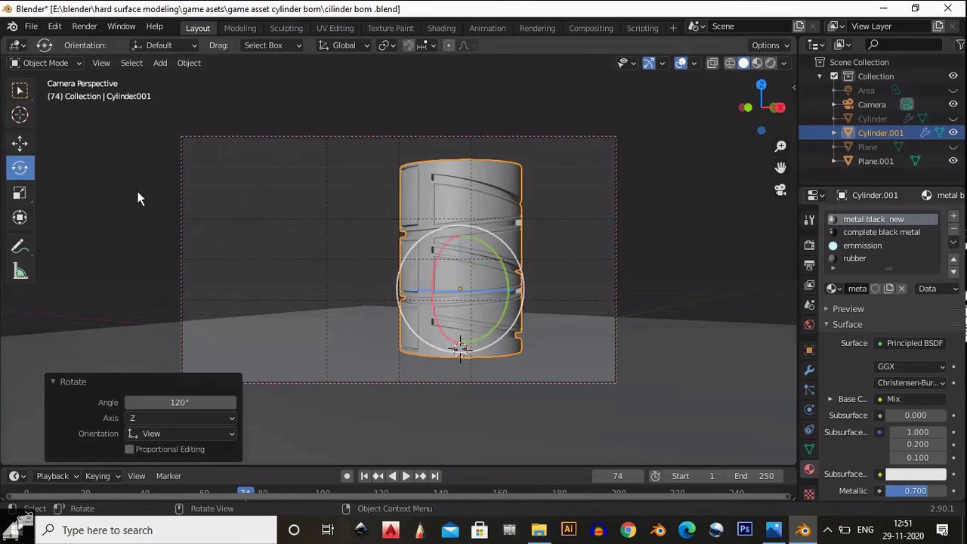
left_click_drag(453, 298, 126, 160)
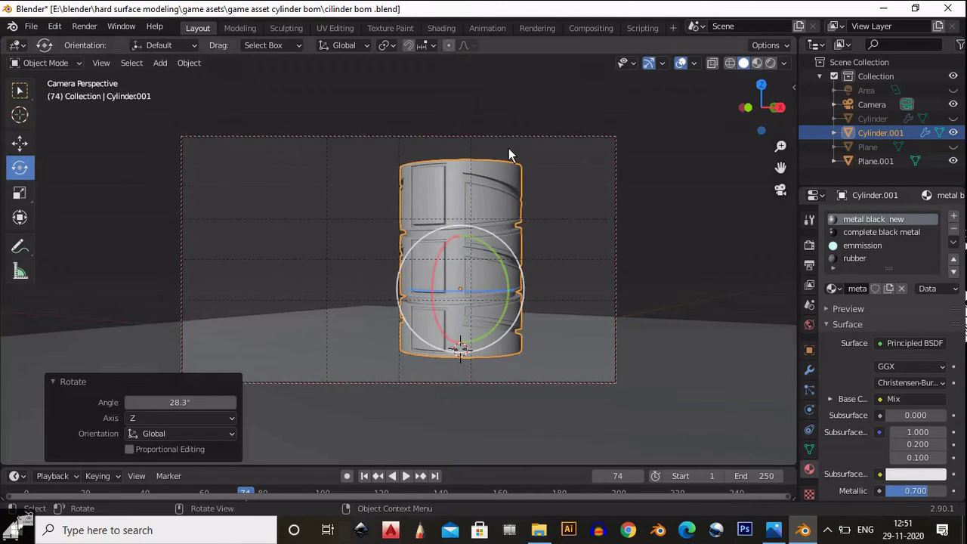
Step: Rotate the ground plane around Z so that one edge faces the camera
left_click(569, 314)
left_click_drag(444, 356, 512, 361)
left_click(783, 191)
Step: Extrude the ground plane's edge behind the cylinder and raise it along Z to form a back wall
key("Tab")
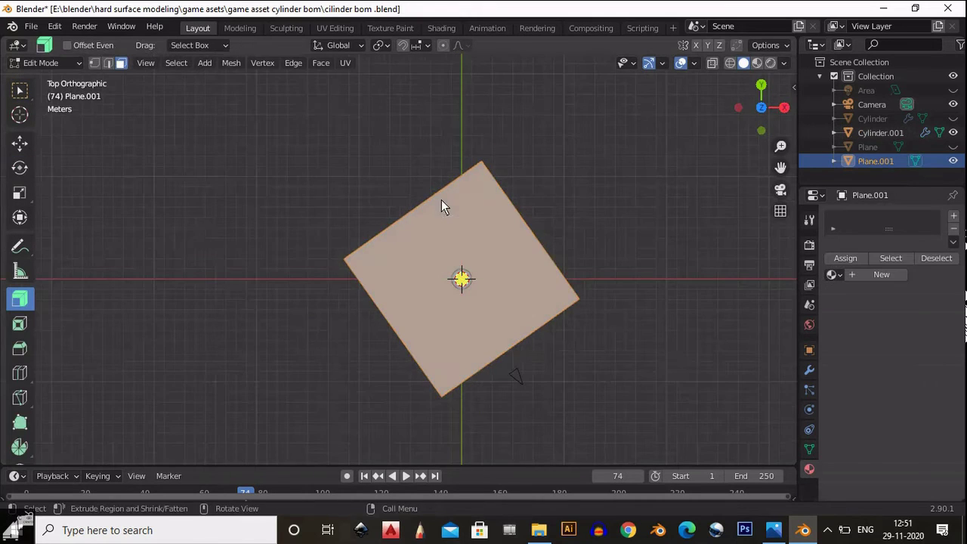
middle_click_drag(441, 200, 202, 233)
left_click(397, 217)
key("2")
left_click(364, 205)
key("e")
right_click(375, 222)
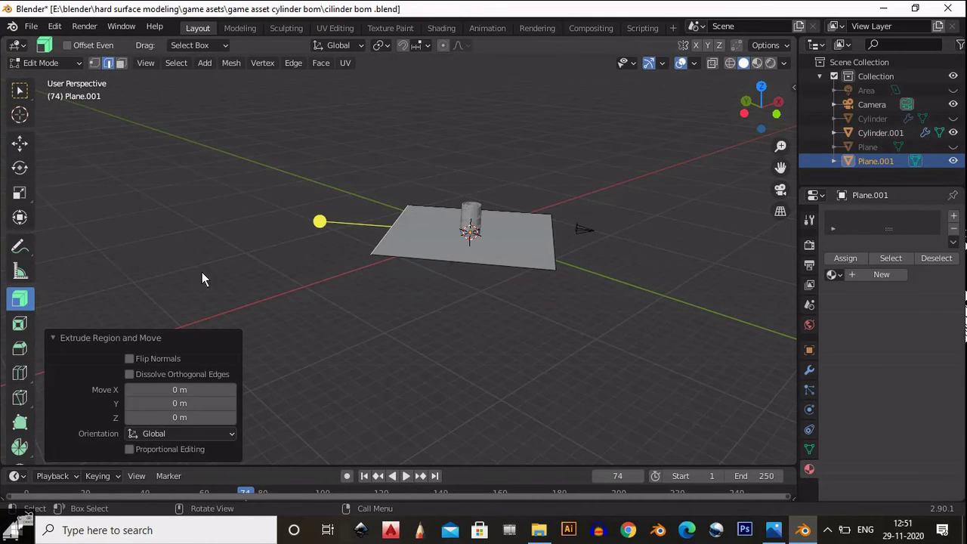
left_click(24, 145)
left_click_drag(392, 186, 393, 112)
Step: Bevel the edge where the floor meets the back wall to 0.413 m width and increase the segments for a rounded curve
left_click(404, 215)
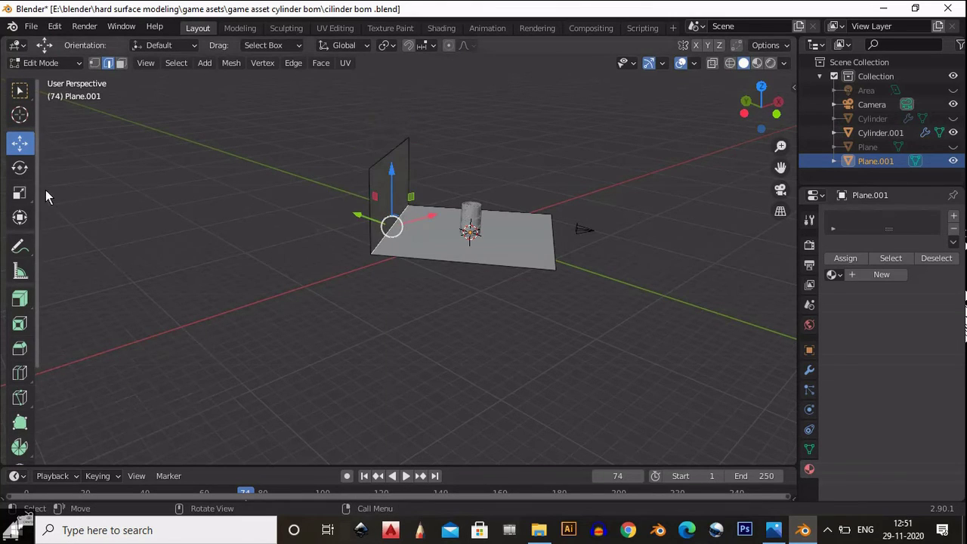
left_click(23, 193)
left_click(20, 348)
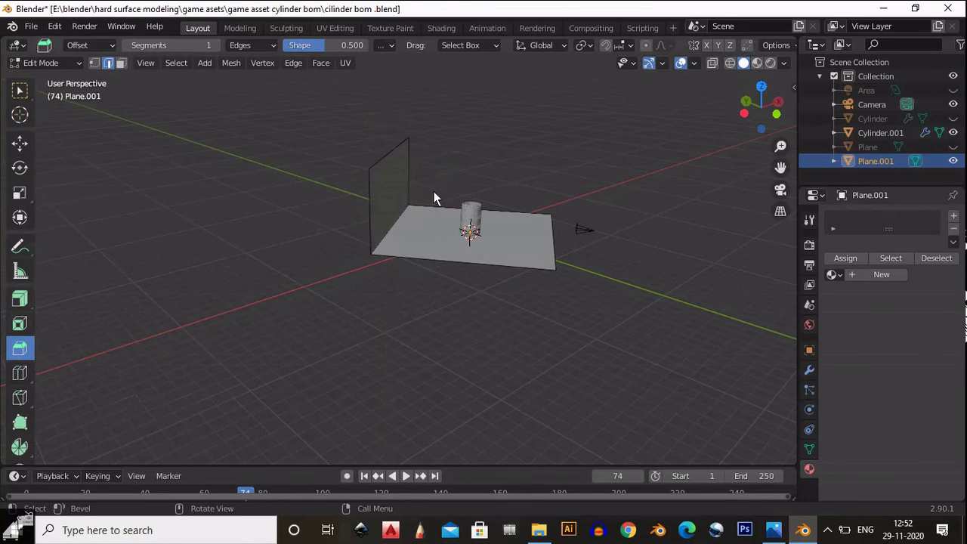
left_click_drag(443, 184, 475, 155)
left_click(229, 246)
left_click(229, 246)
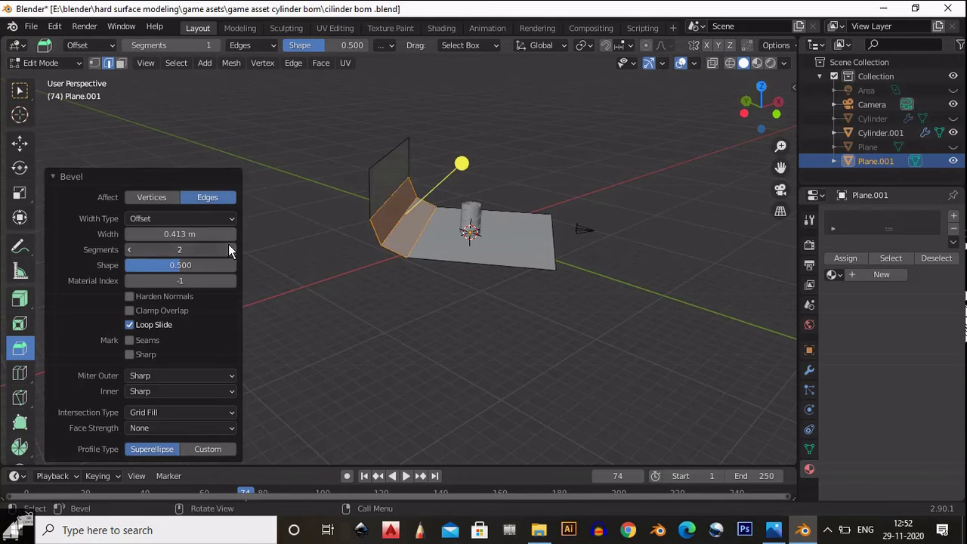
left_click(229, 246)
left_click(229, 247)
left_click(229, 246)
Step: Shade the backdrop smooth in Object Mode and give it a new material with a dark grey base color
key("Tab")
right_click(423, 190)
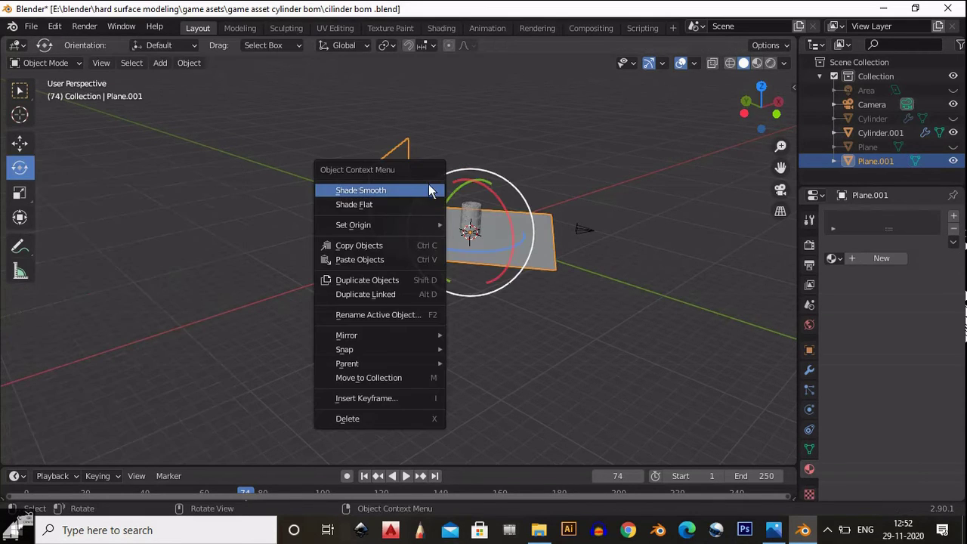
left_click(432, 192)
left_click(872, 258)
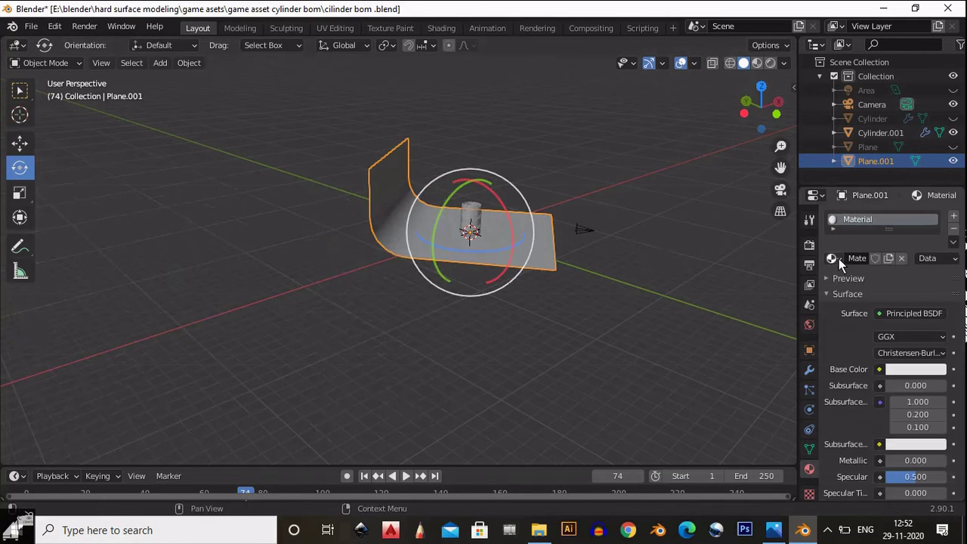
left_click(931, 369)
left_click_drag(935, 222, 940, 252)
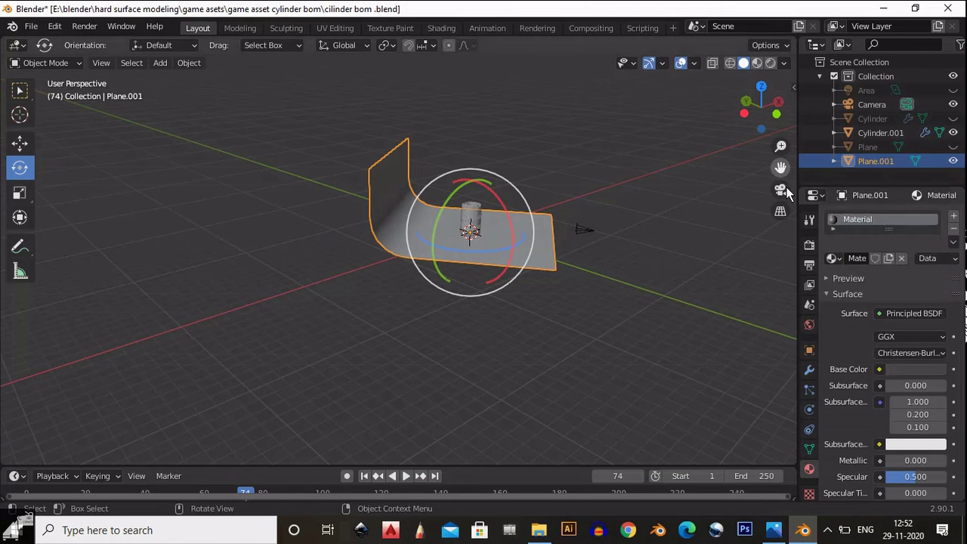
Step: View the cylinder and backdrop through the camera in material preview shading
left_click(782, 191)
left_click(783, 192)
left_click(784, 193)
left_click(756, 224)
left_click(756, 63)
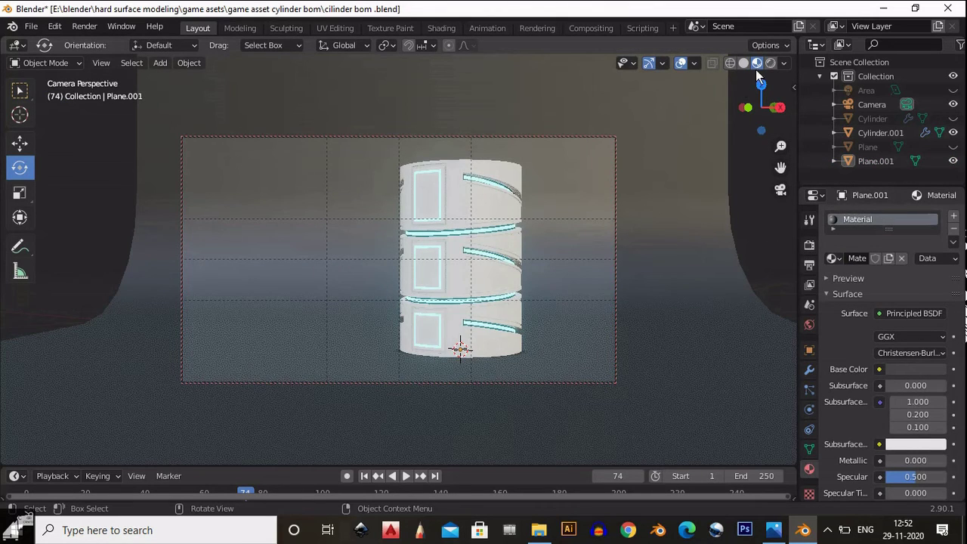
Step: Switch the scene's render engine to Eevee
left_click(809, 245)
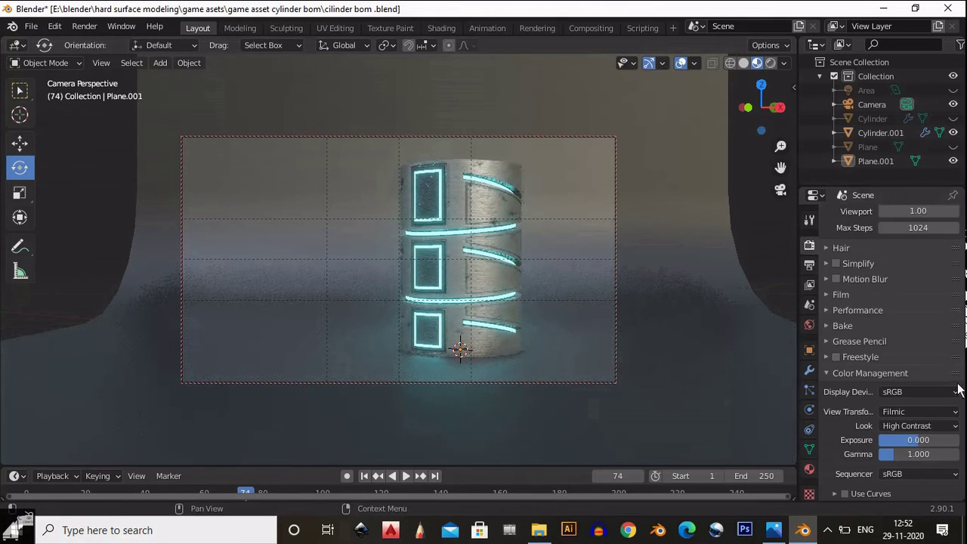
scroll(921, 303, "up", 8)
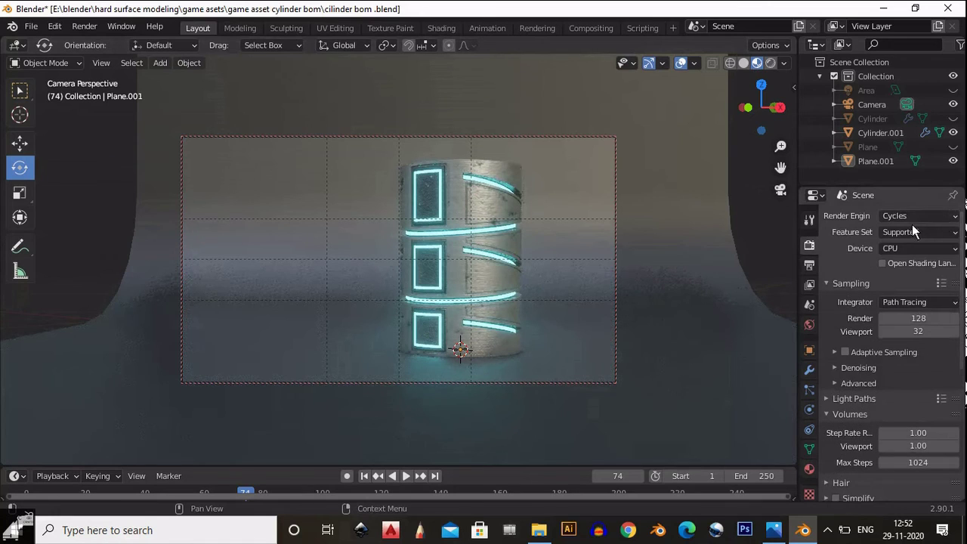
left_click(912, 221)
left_click(912, 228)
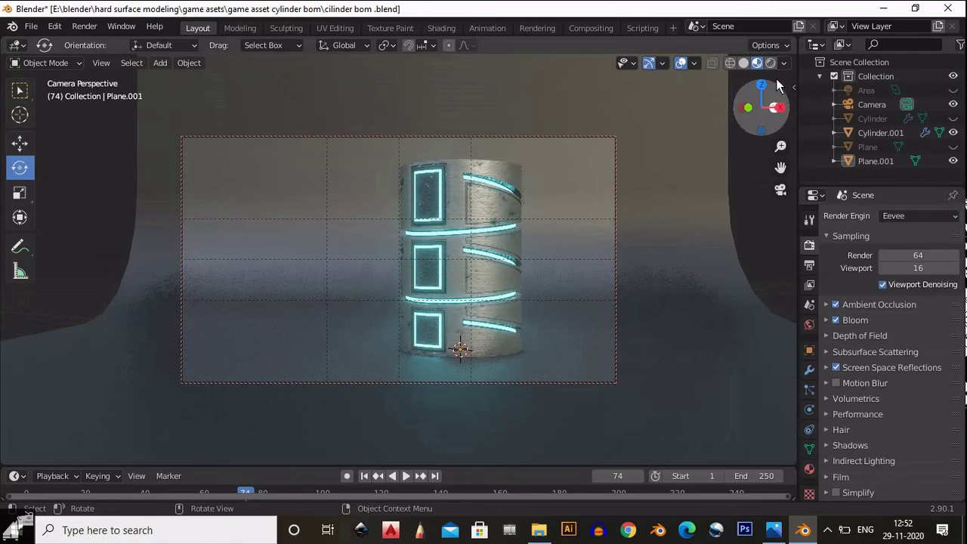
Step: Check the scene in rendered shading from around the model and through the camera, and save the file
left_click(770, 64)
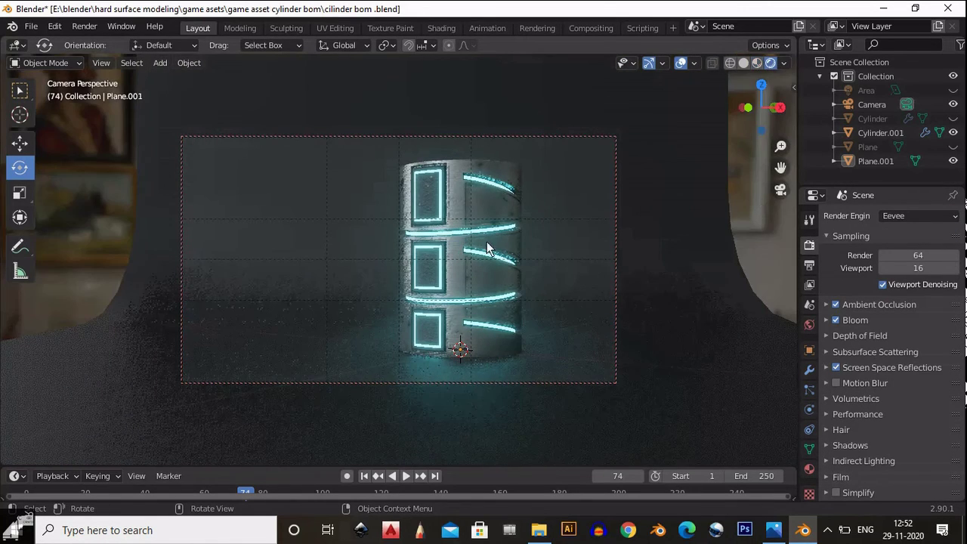
left_click(778, 192)
scroll(606, 235, "down", 3)
middle_click_drag(542, 255, 445, 260)
left_click(778, 192)
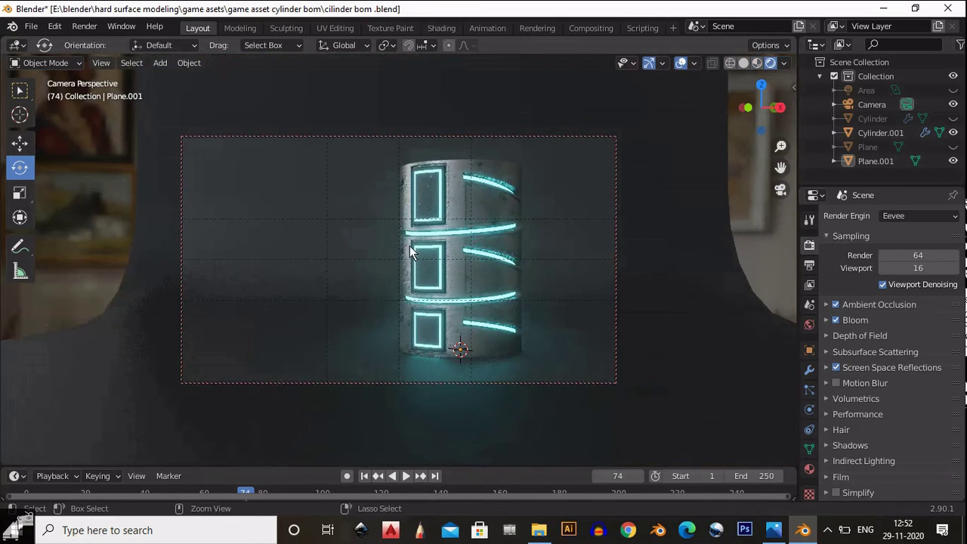
key("ctrl+s")
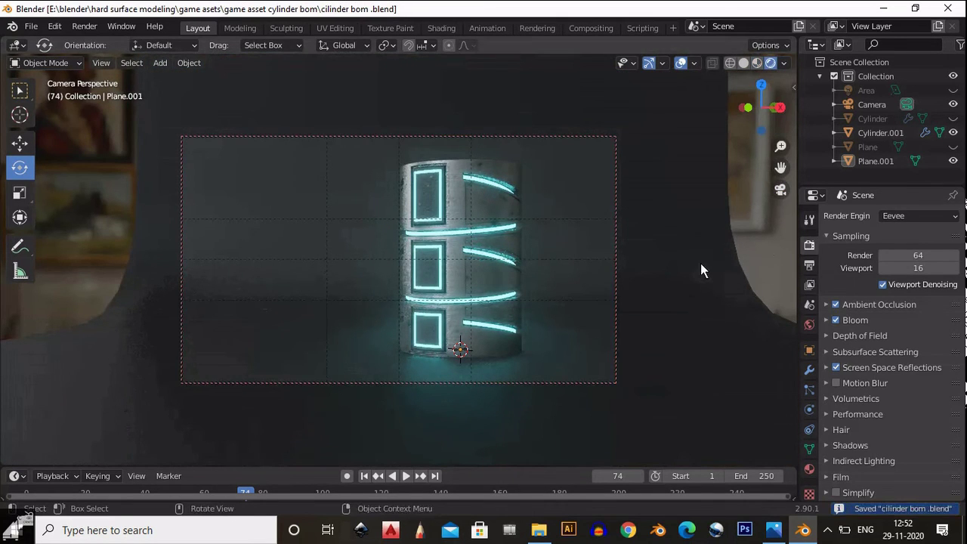
Step: Set the render engine to Cycles and save the file
left_click(898, 216)
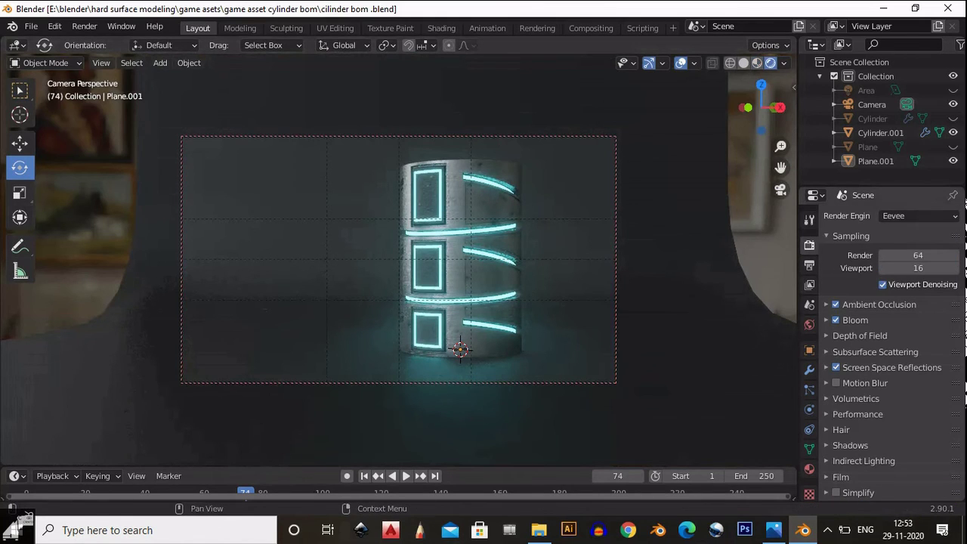
scroll(944, 418, "down", 6)
scroll(883, 339, "up", 5)
left_click(917, 216)
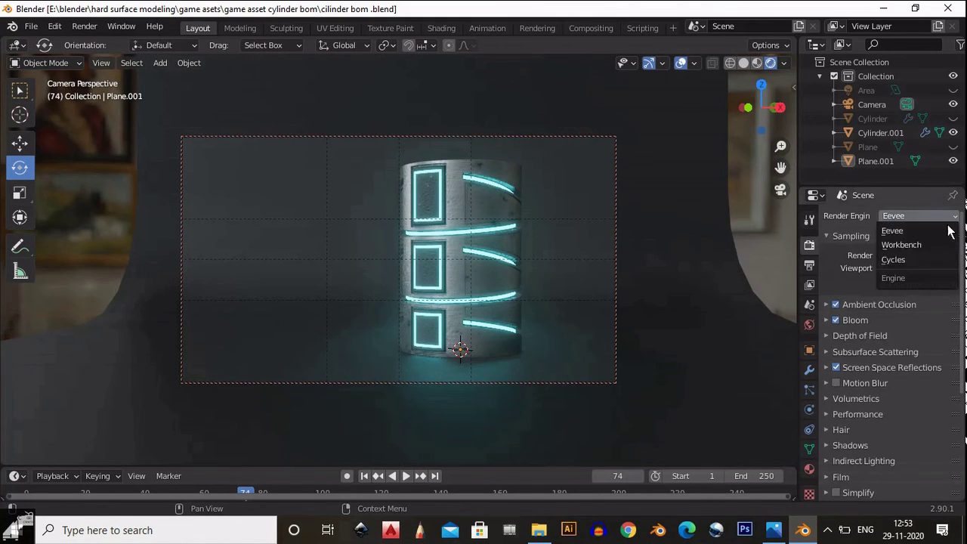
left_click(943, 265)
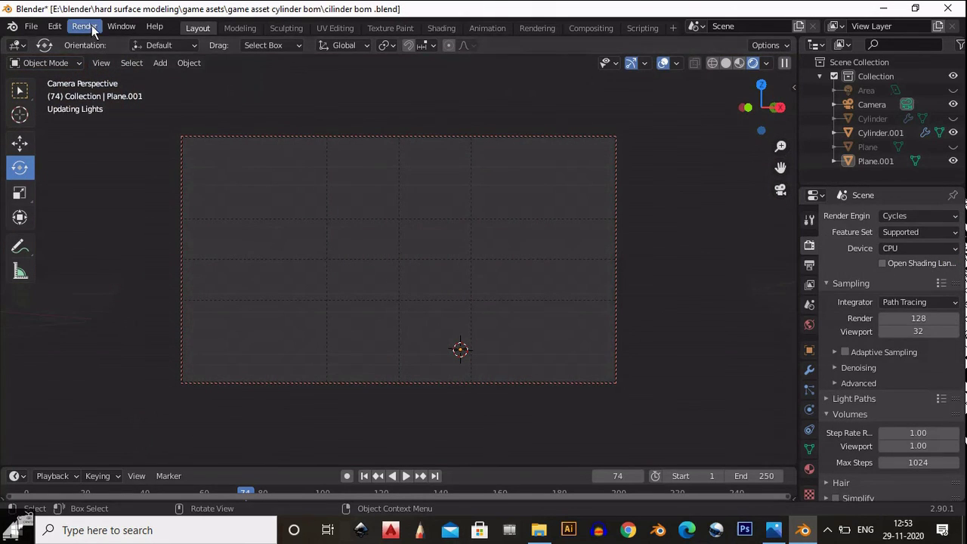
key("ctrl+s")
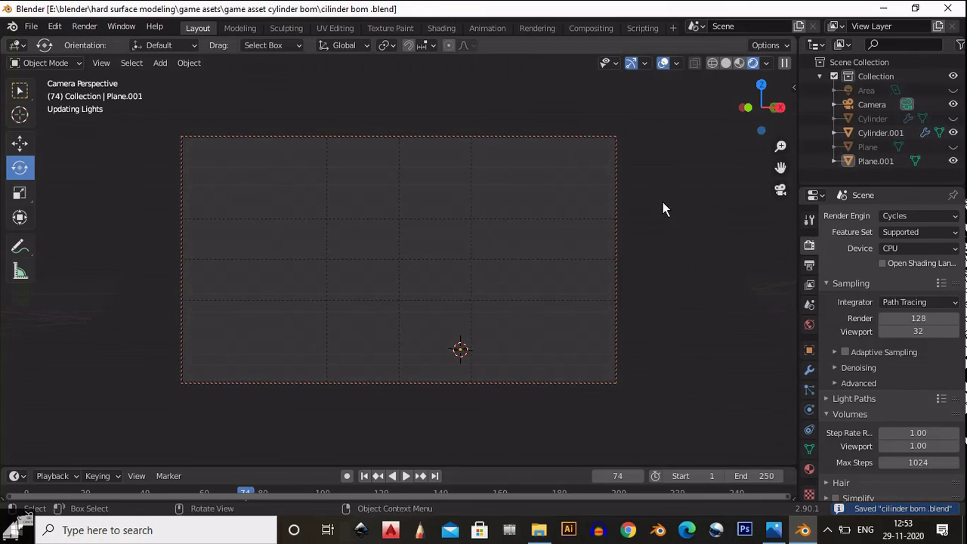